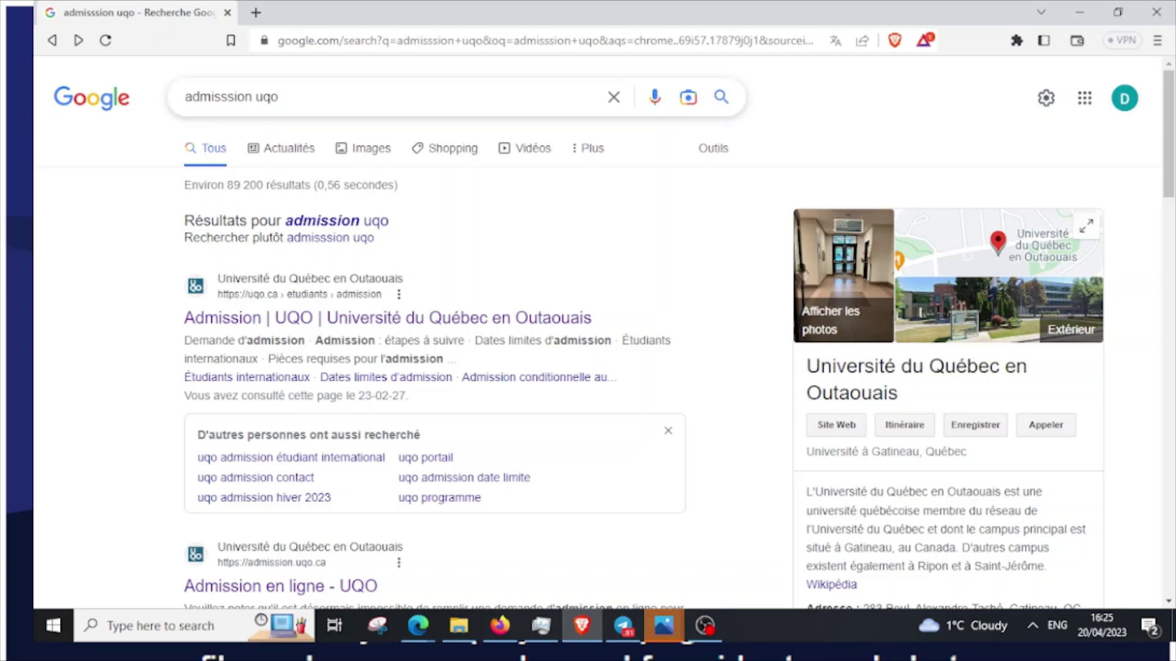
Run the Google search for 'admisssion uqo' to list UQO's Admission page first
key(Return)
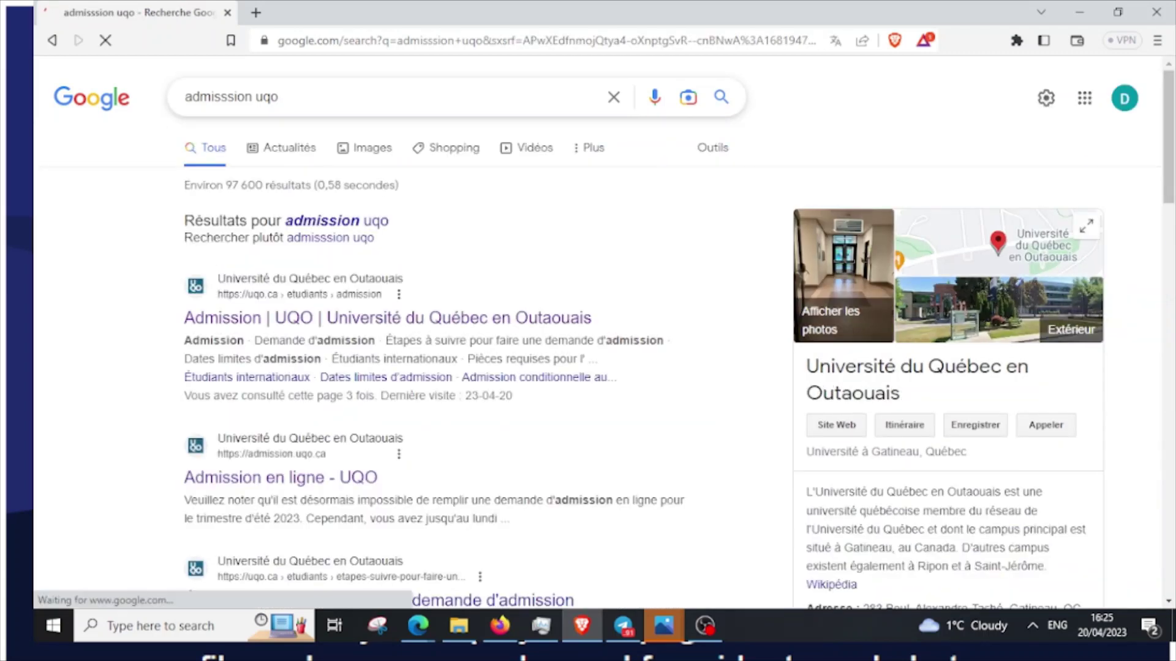
Open UQO's Admission result in a new tab, switch to it, and dismiss the translation prompt
right_click(328, 319)
click(361, 333)
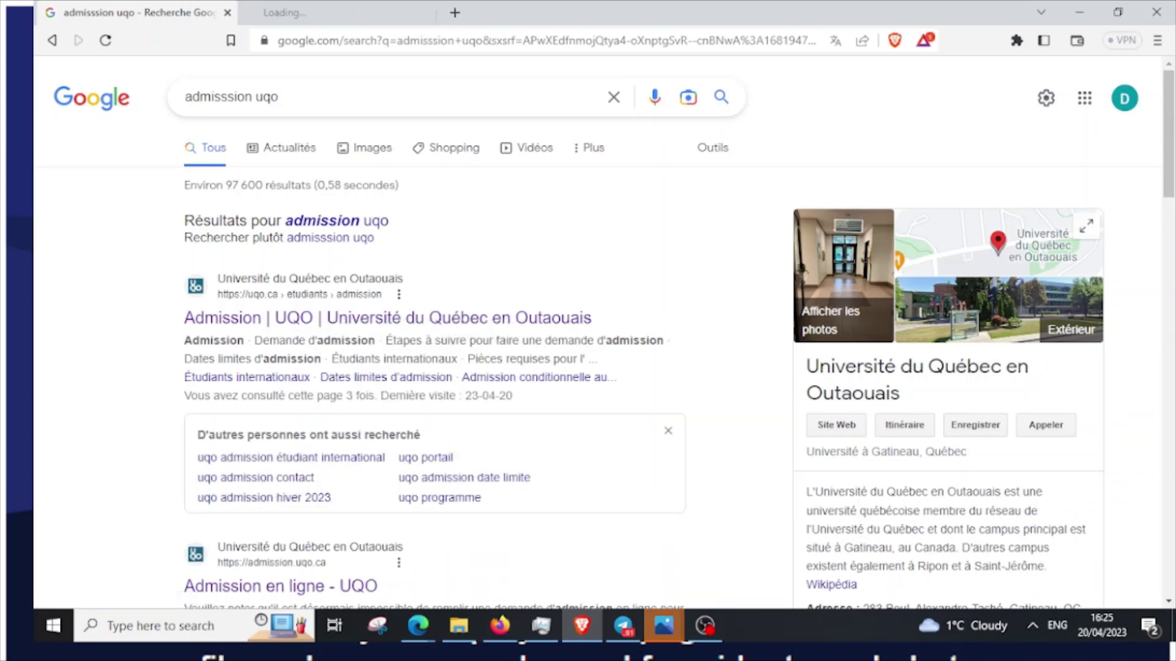
key(ctrl+Tab)
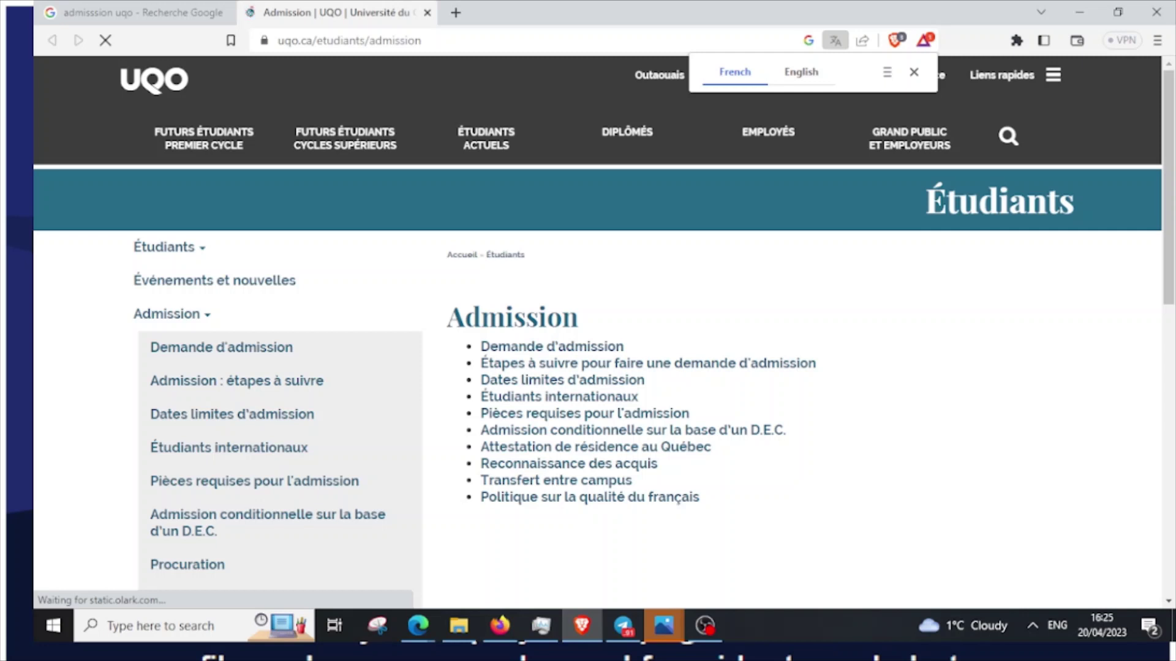
click(914, 71)
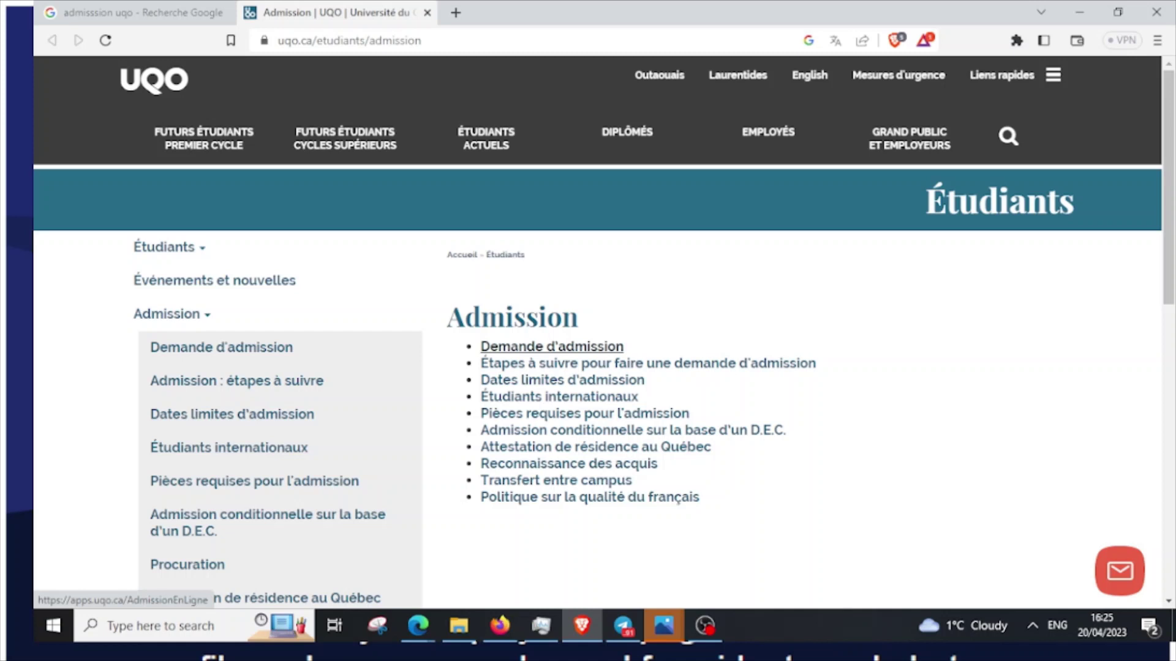
Open the Demande d'admission portal and read the Automne 2023 notice and 30.00 $ payment section
click(551, 347)
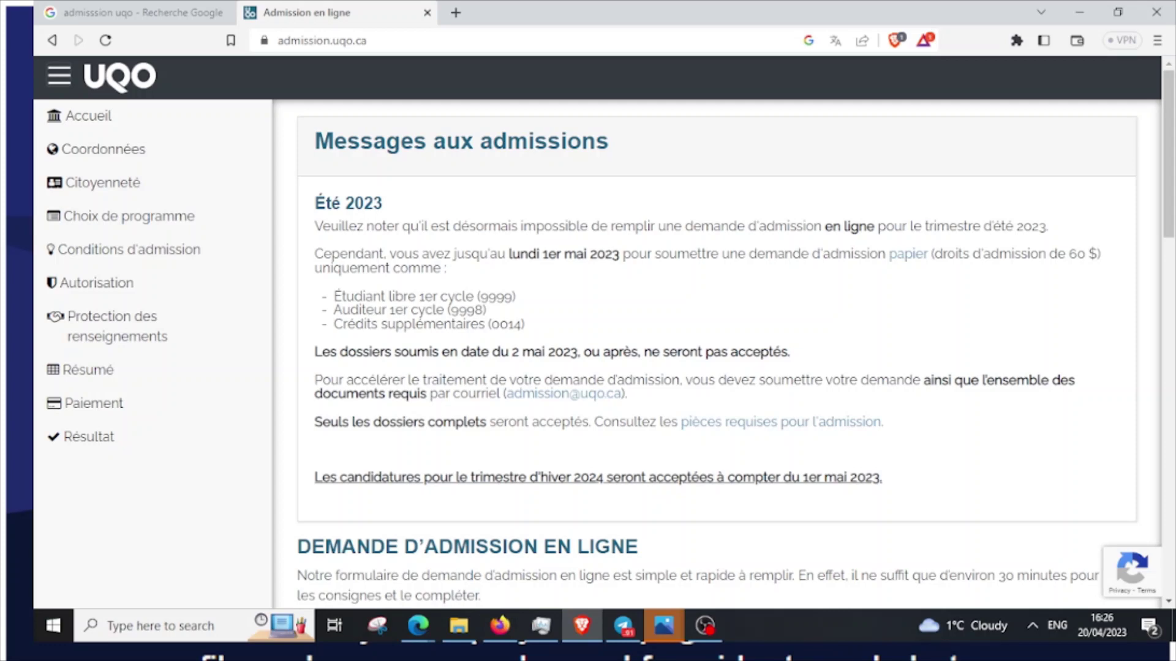
scroll(717, 355, down, 5)
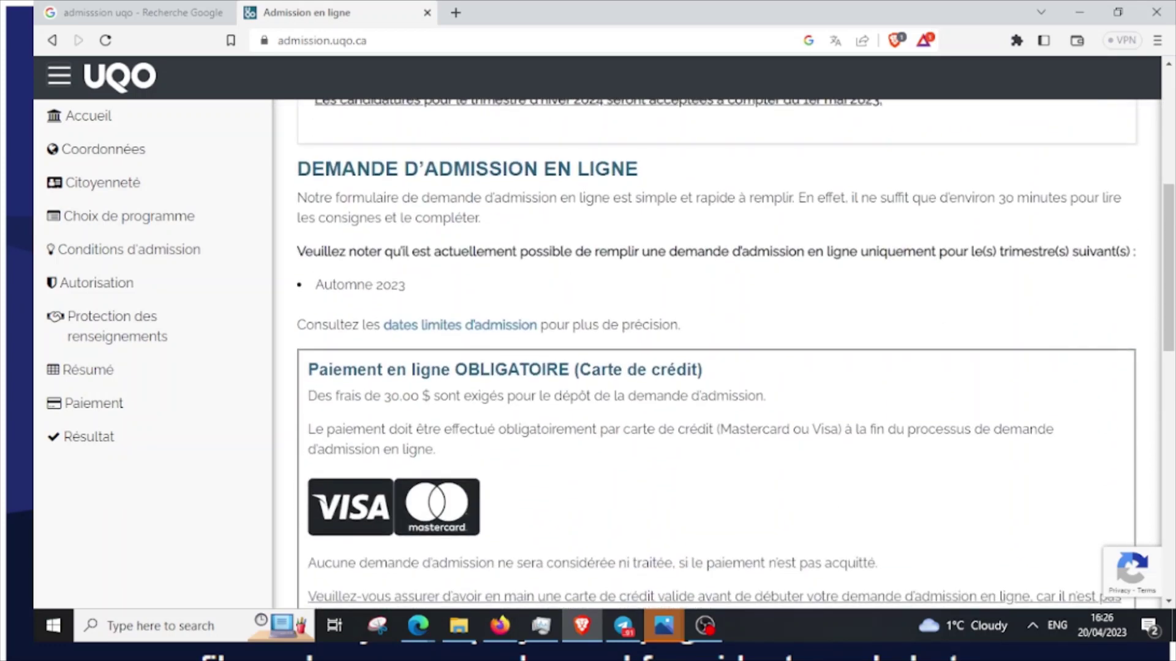
scroll(716, 355, down, 3)
scroll(716, 355, up, 4)
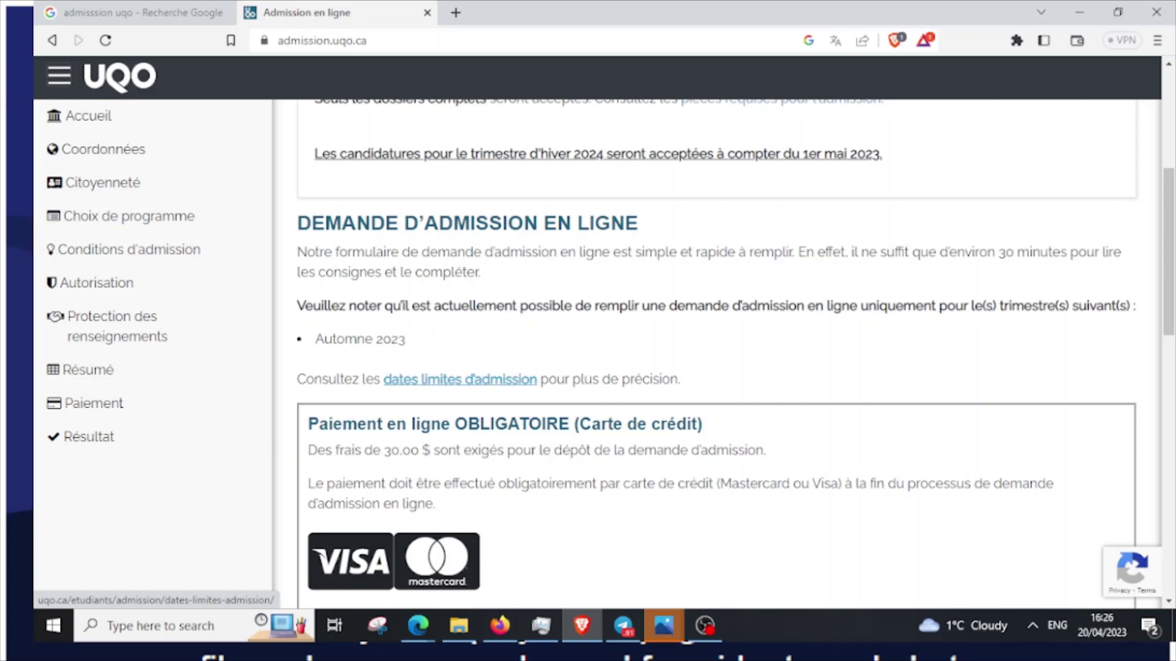
Review the admissions page down to the Hiver 2024 notice and bring up the deadlines link's context menu
scroll(716, 355, down, 3)
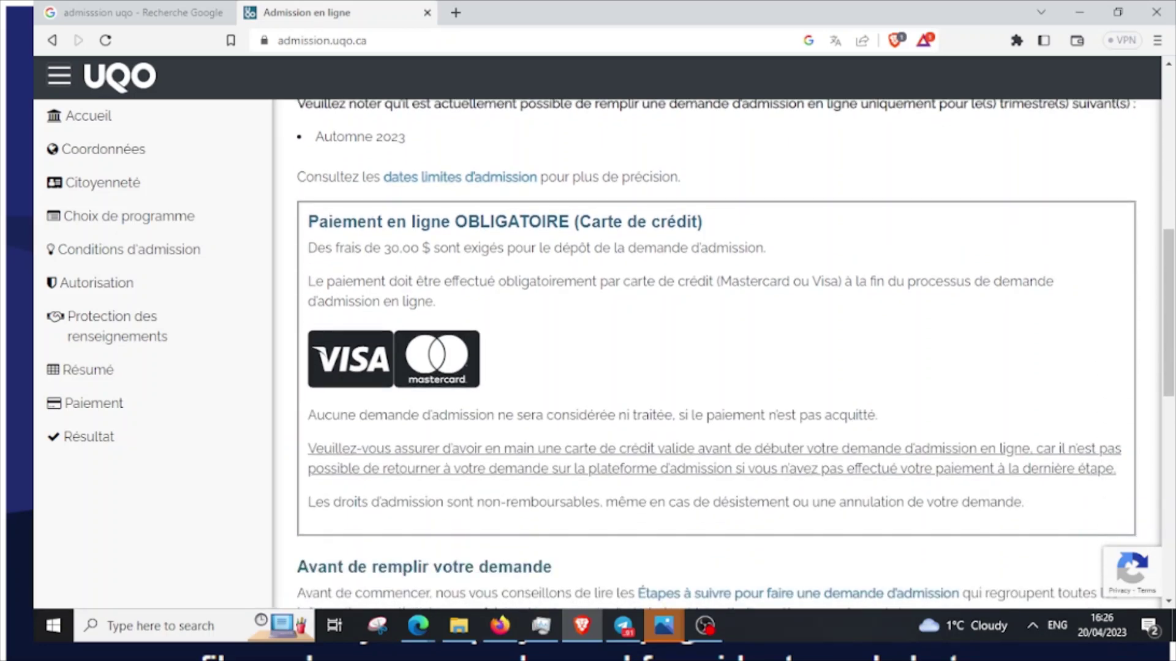
scroll(717, 349, down, 8)
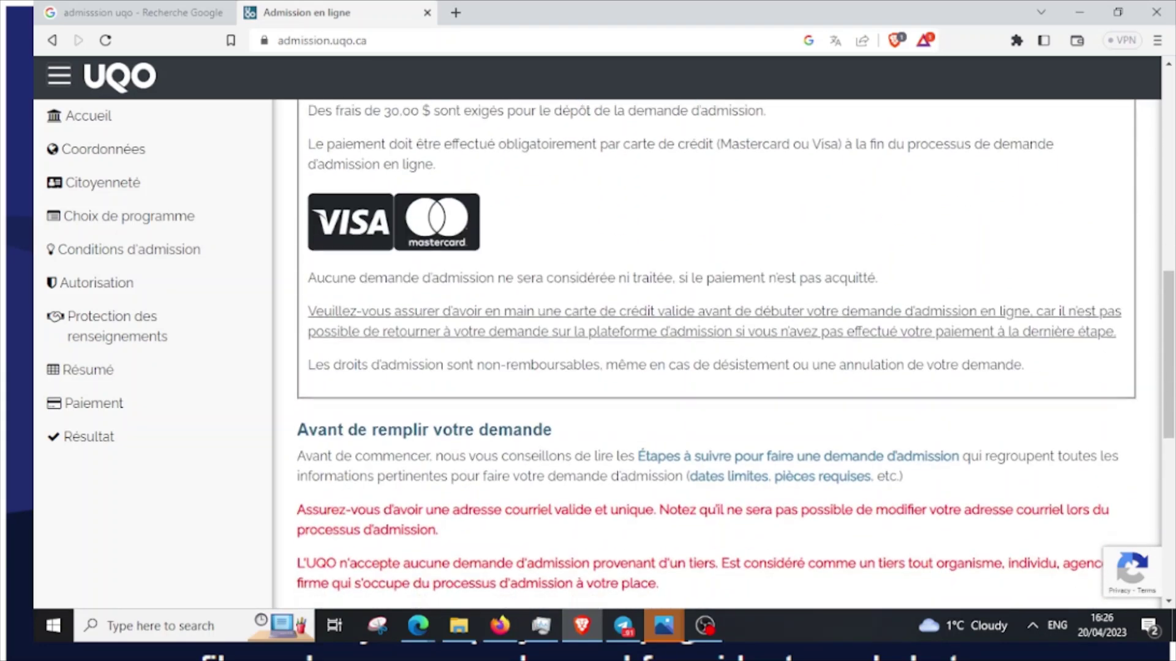
scroll(717, 355, down, 3)
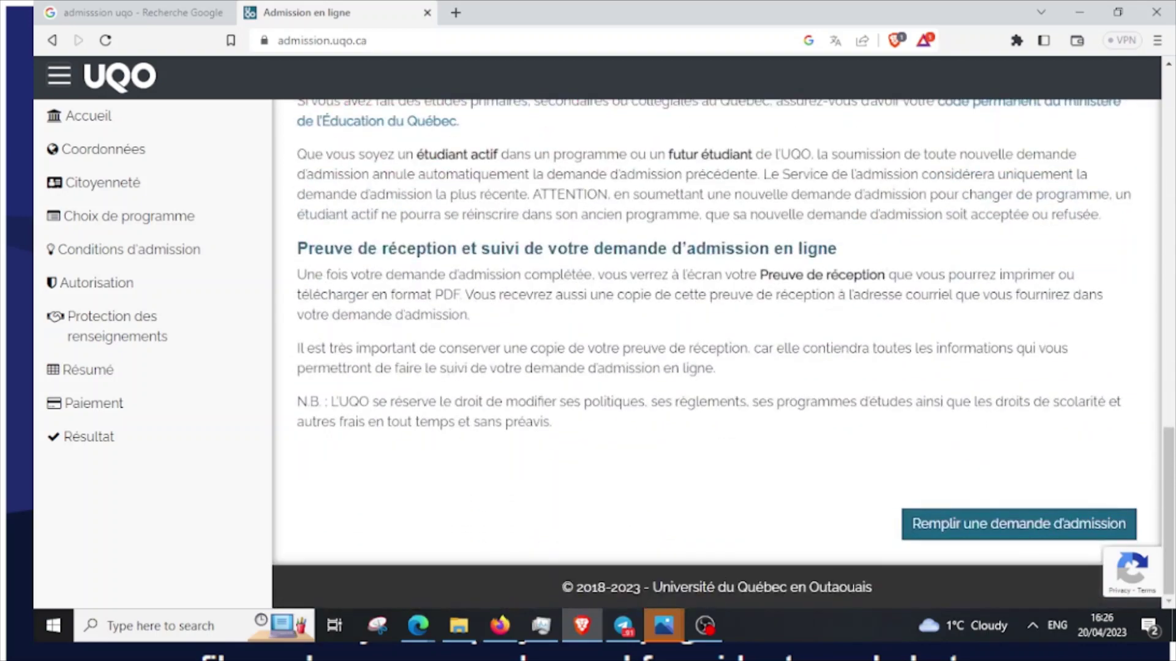
scroll(717, 356, up, 10)
scroll(717, 355, up, 10)
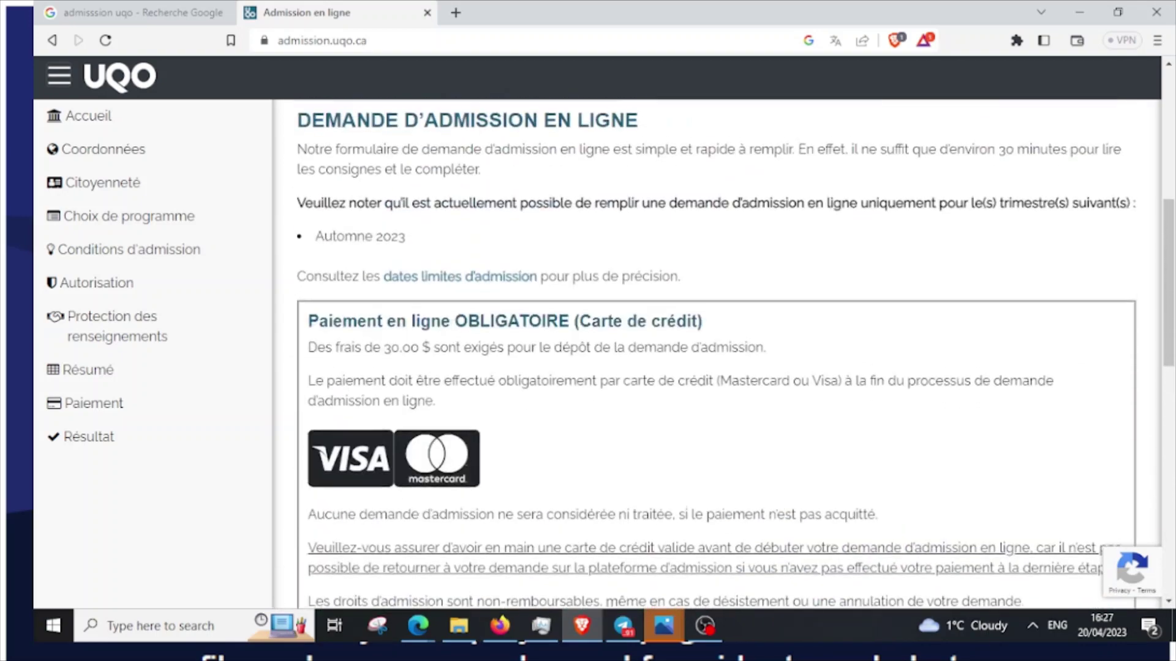
scroll(716, 355, down, 12)
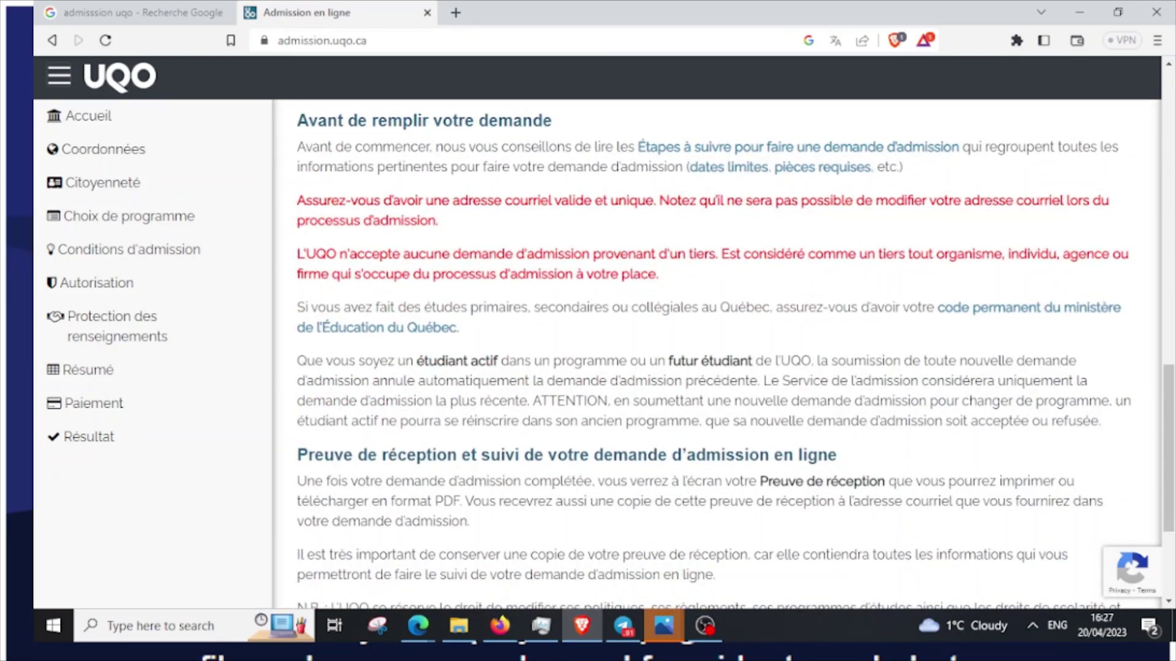
scroll(716, 355, down, 3)
scroll(717, 355, up, 6)
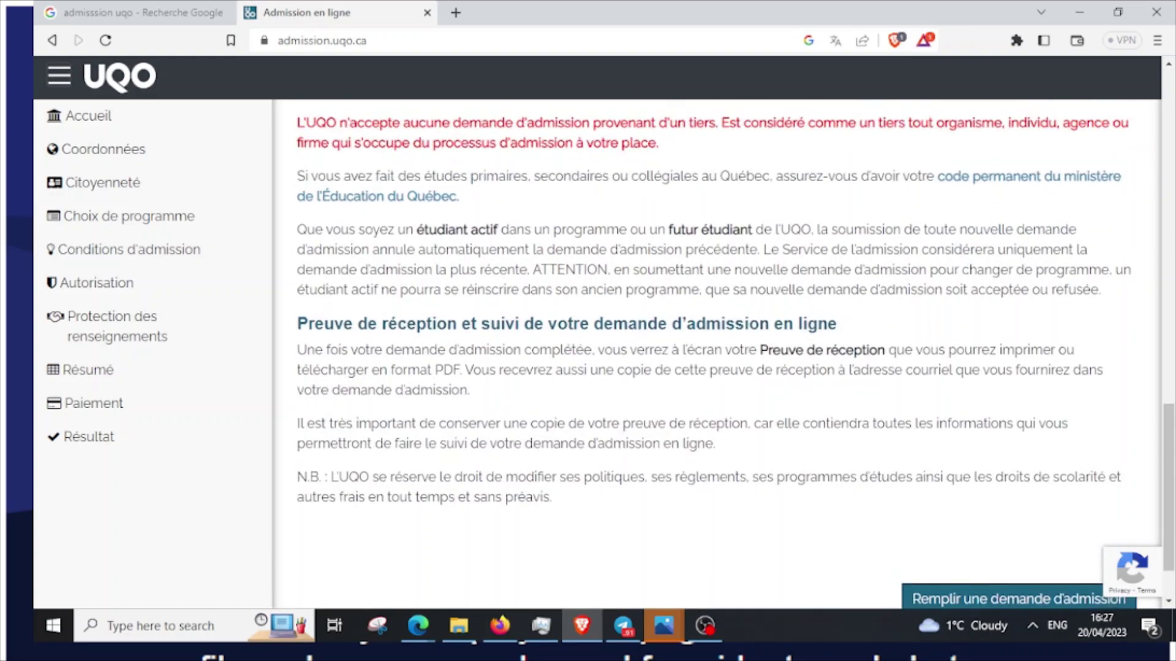
scroll(716, 355, up, 10)
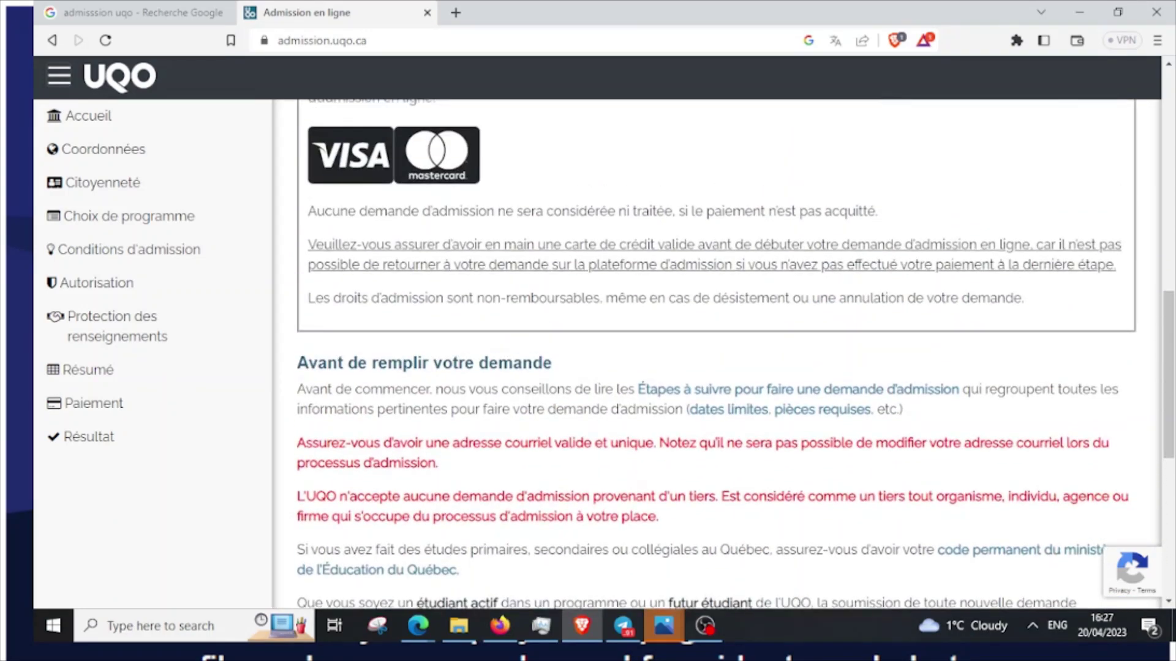
scroll(717, 355, up, 4)
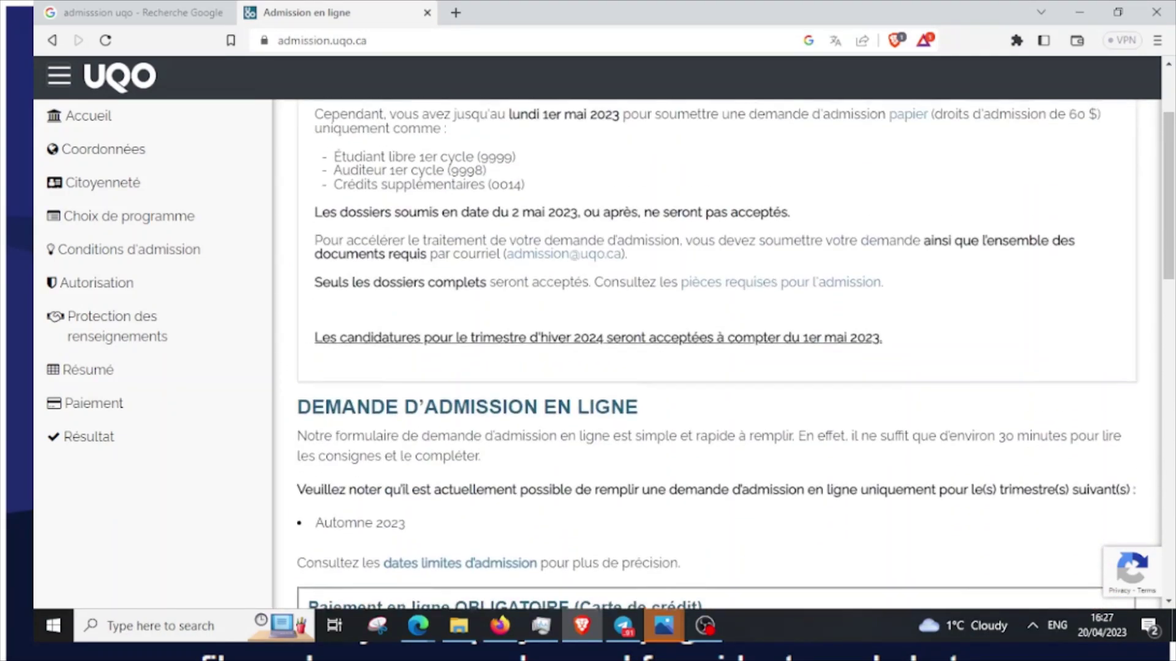
scroll(716, 356, down, 4)
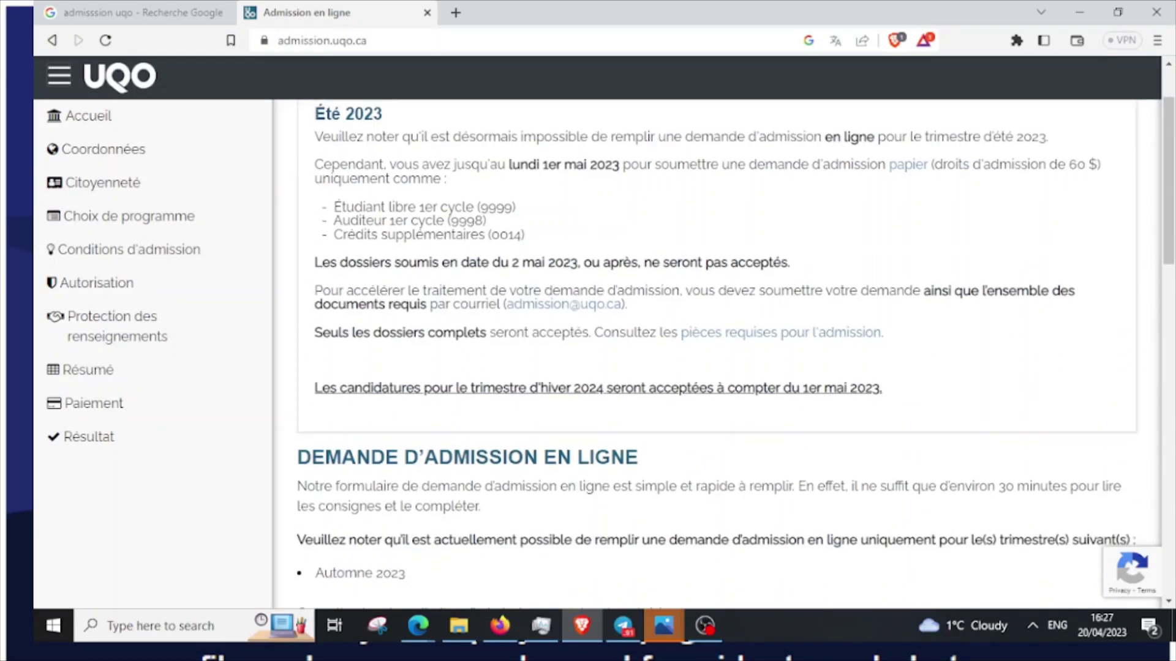
scroll(716, 356, down, 1)
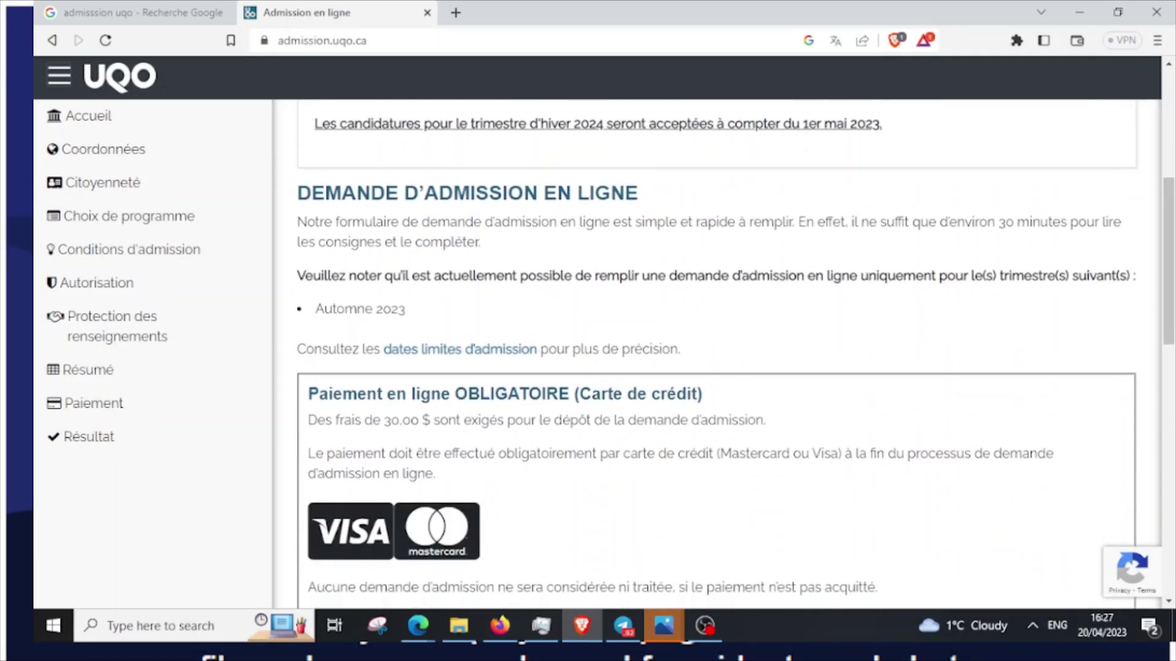
scroll(716, 355, up, 3)
scroll(716, 355, down, 2)
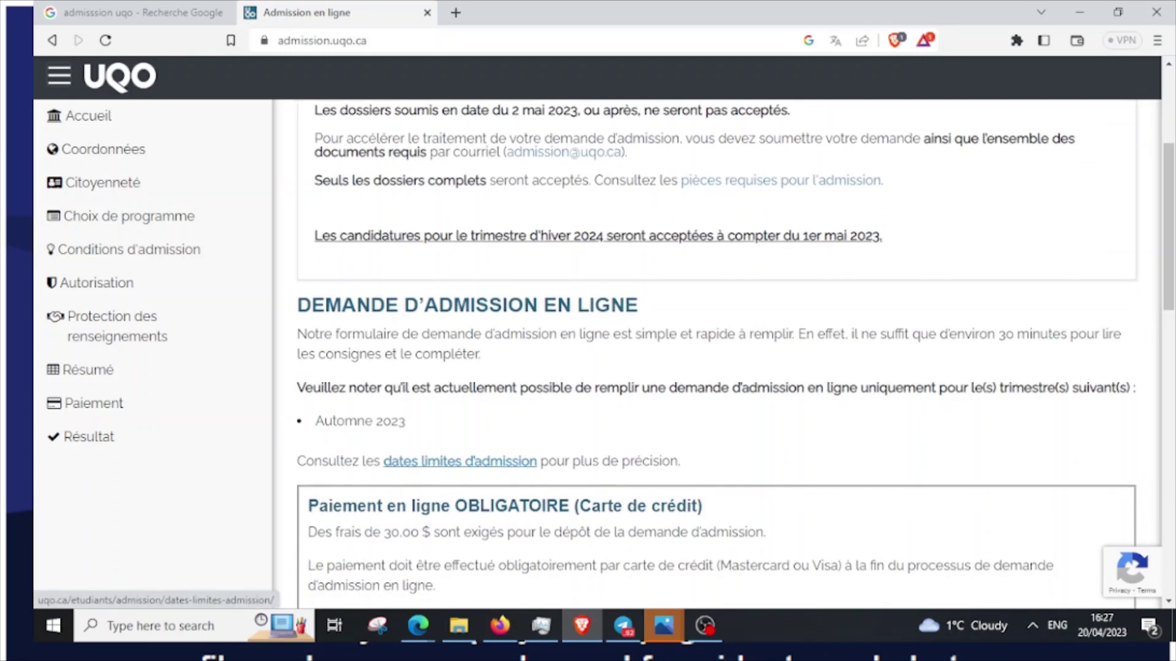
scroll(716, 355, down, 8)
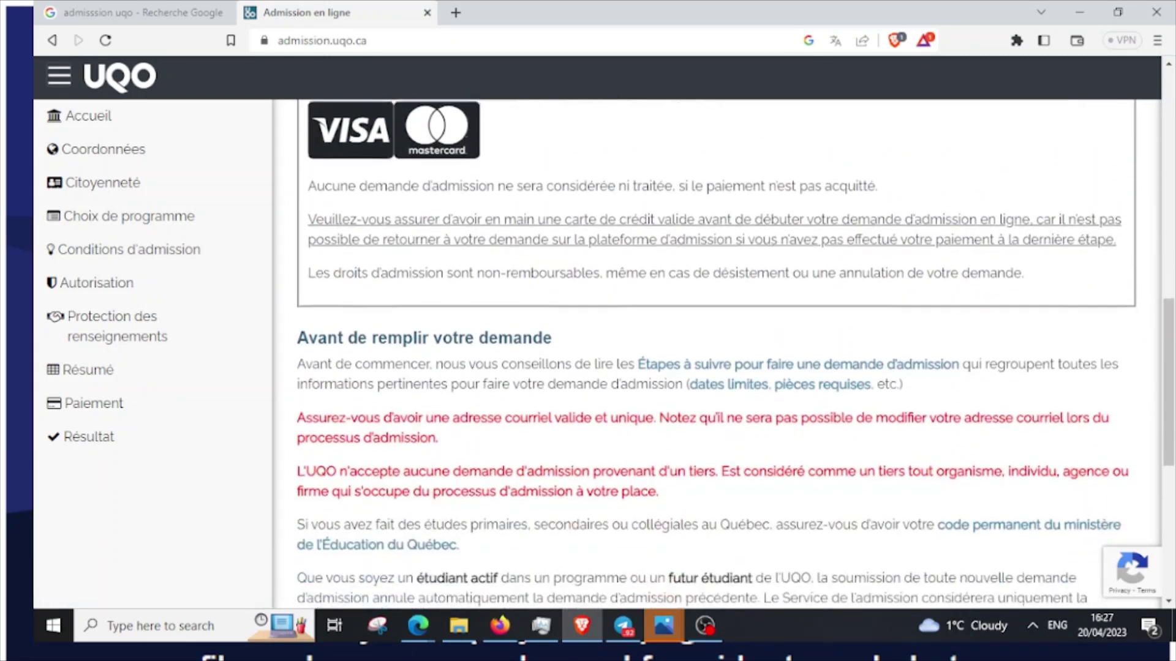
scroll(716, 355, up, 7)
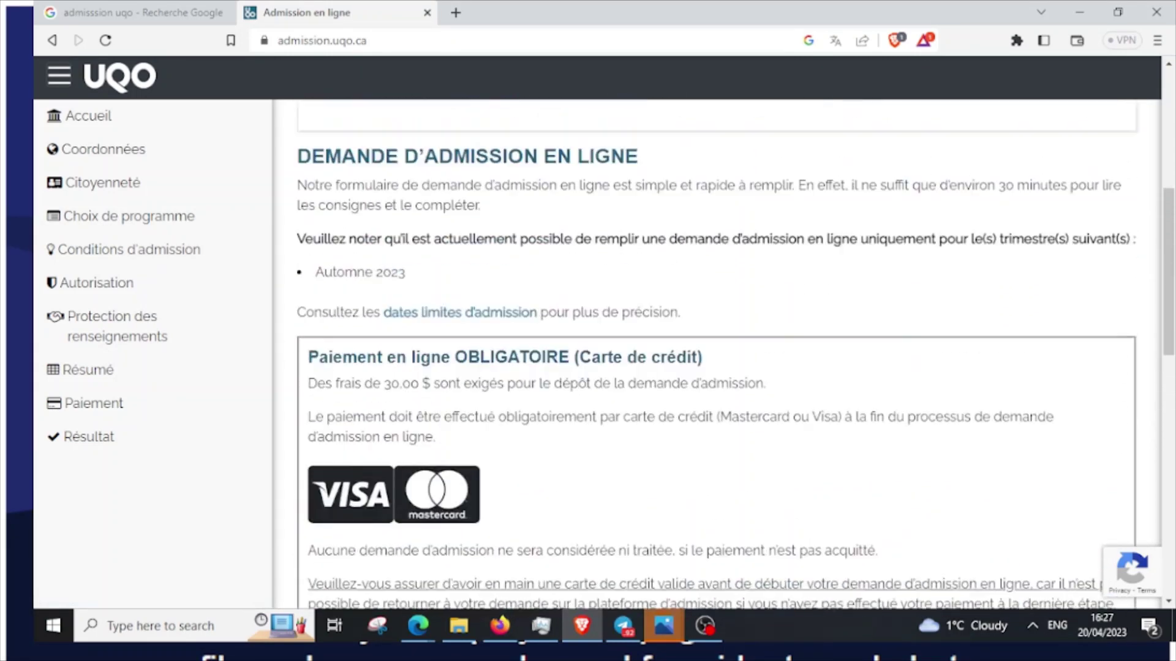
scroll(716, 355, up, 5)
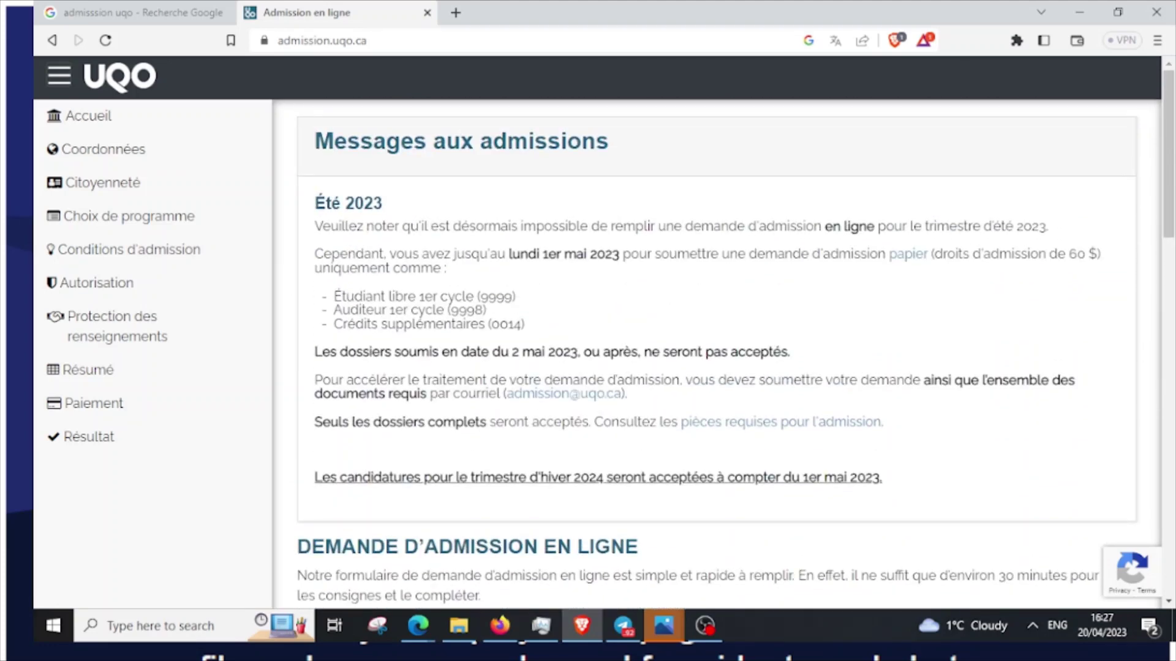
scroll(716, 355, down, 3)
scroll(716, 355, down, 3)
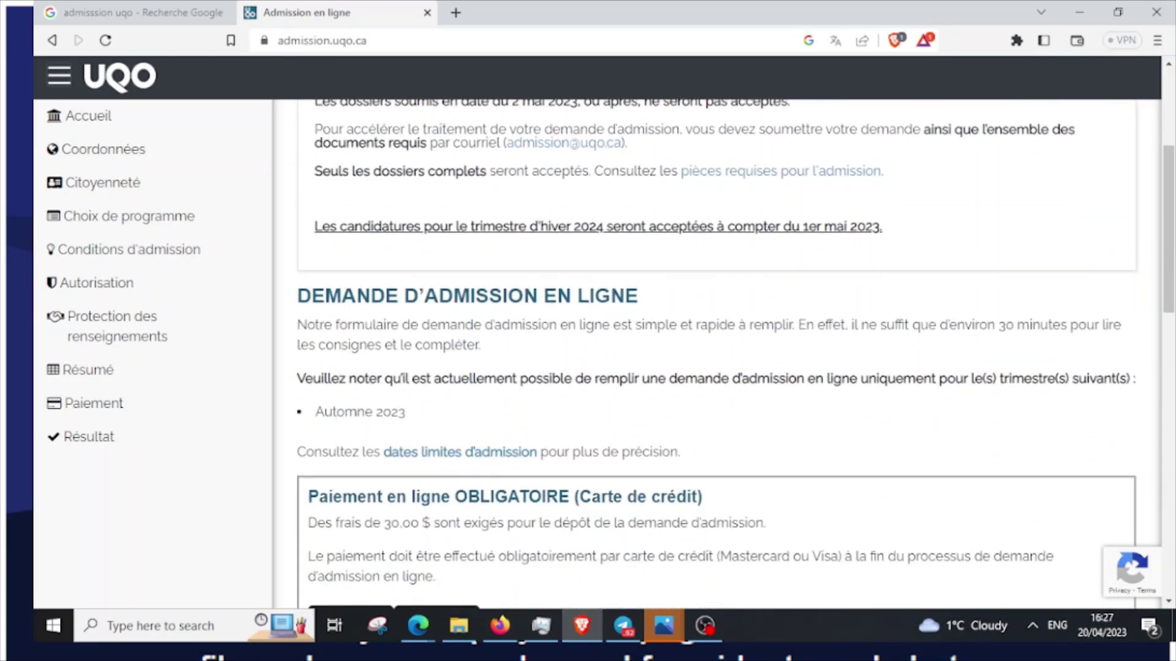
right_click(524, 369)
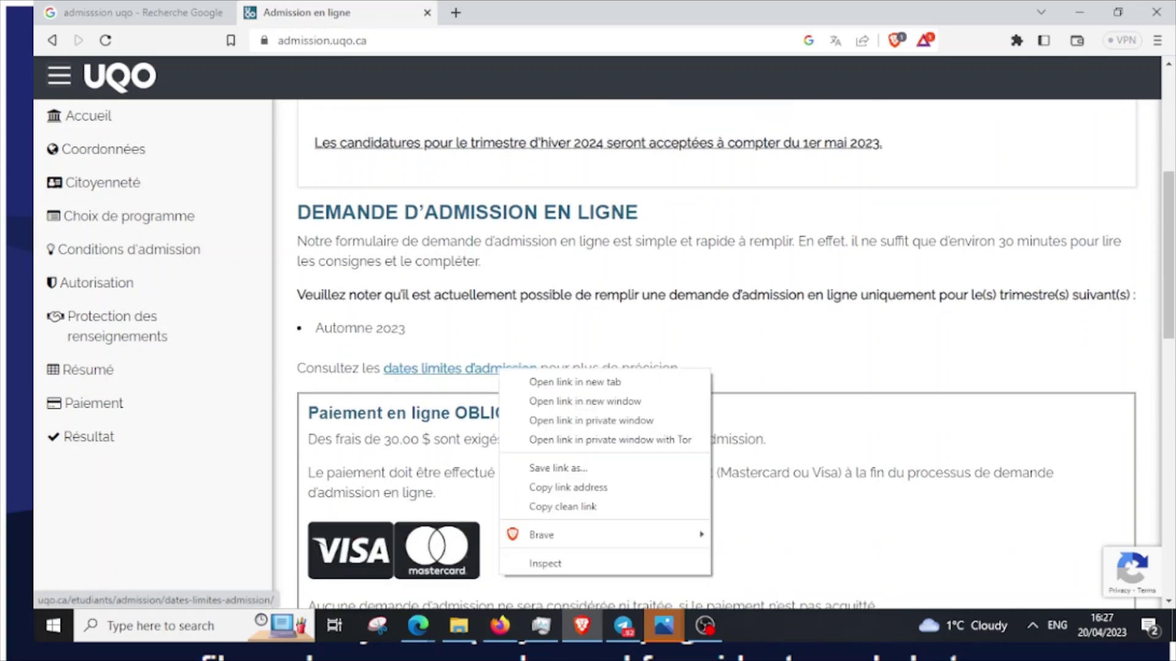
Open the admission deadlines page in a new tab and start 'Remplir une demande d'admission'
click(554, 380)
scroll(716, 355, down, 10)
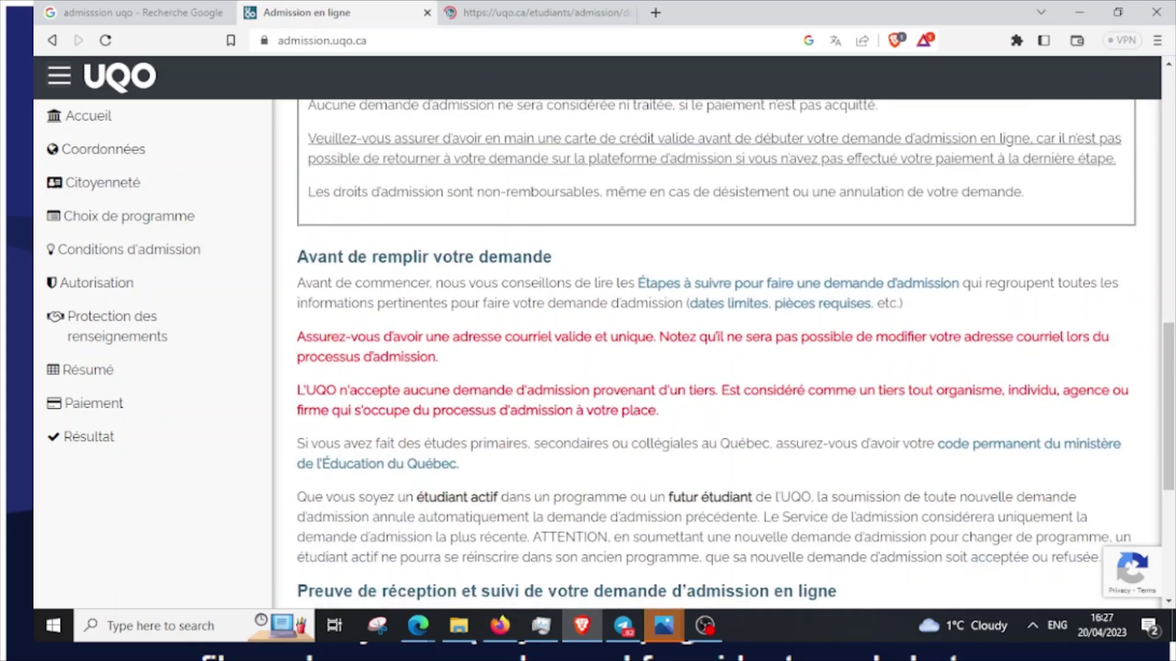
scroll(717, 356, down, 6)
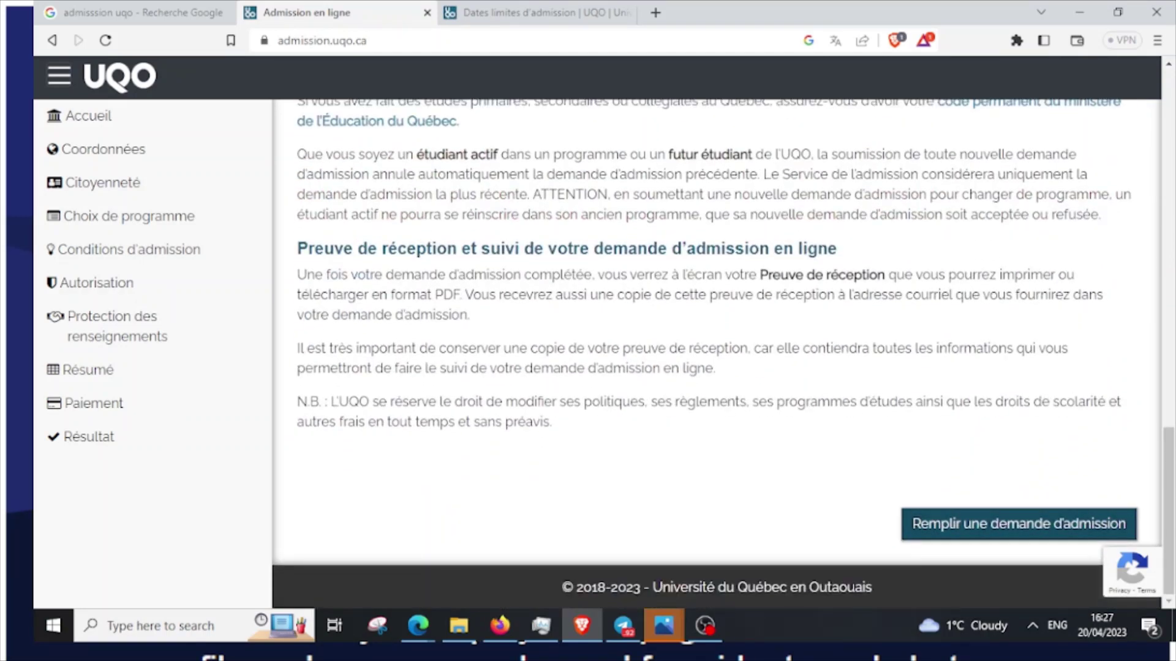
click(1018, 523)
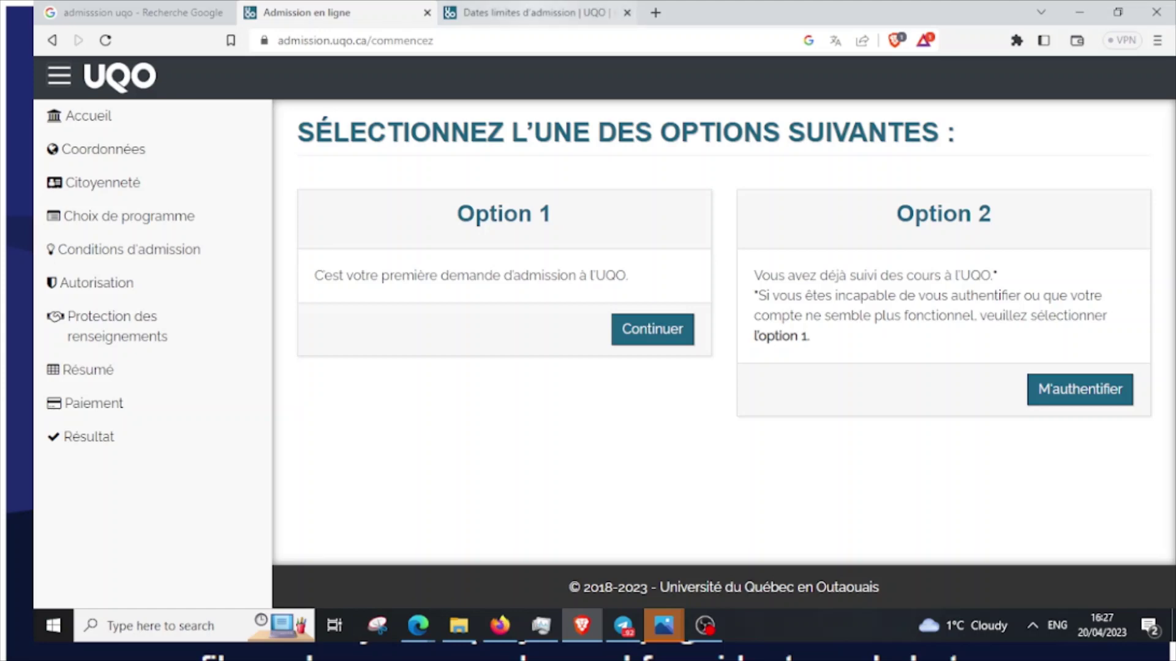
Review the Automne 2023 deadlines for Gatineau and Saint-Jérôme, then close that tab
key(ctrl+Tab)
scroll(597, 334, down, 5)
scroll(597, 334, up, 5)
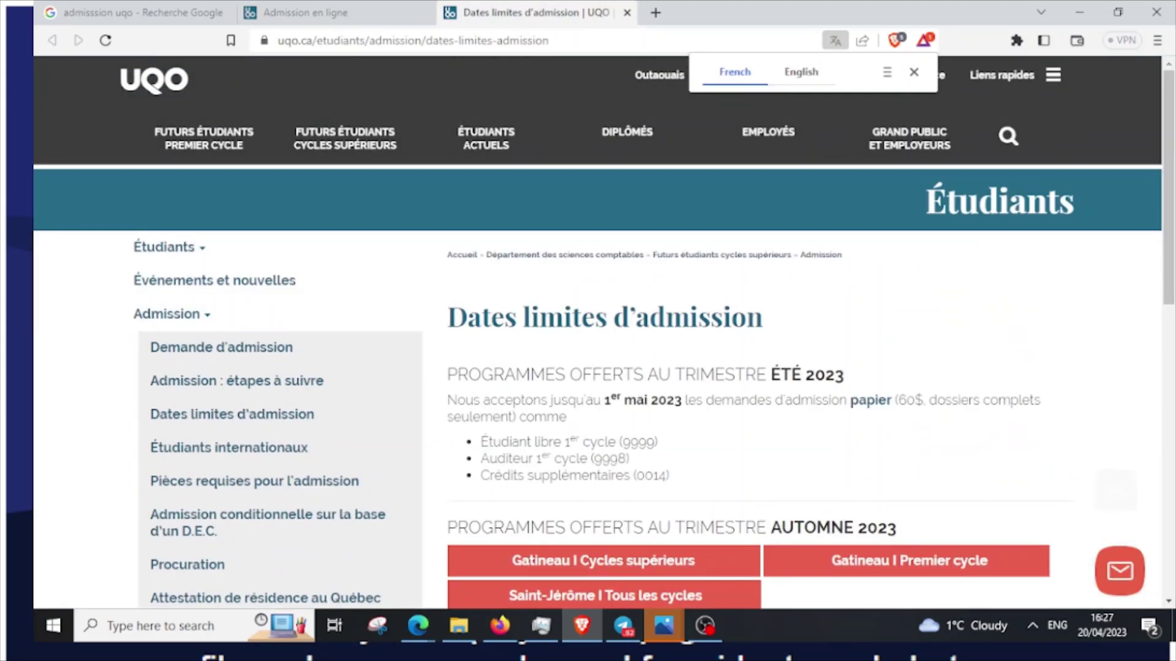
scroll(597, 333, down, 5)
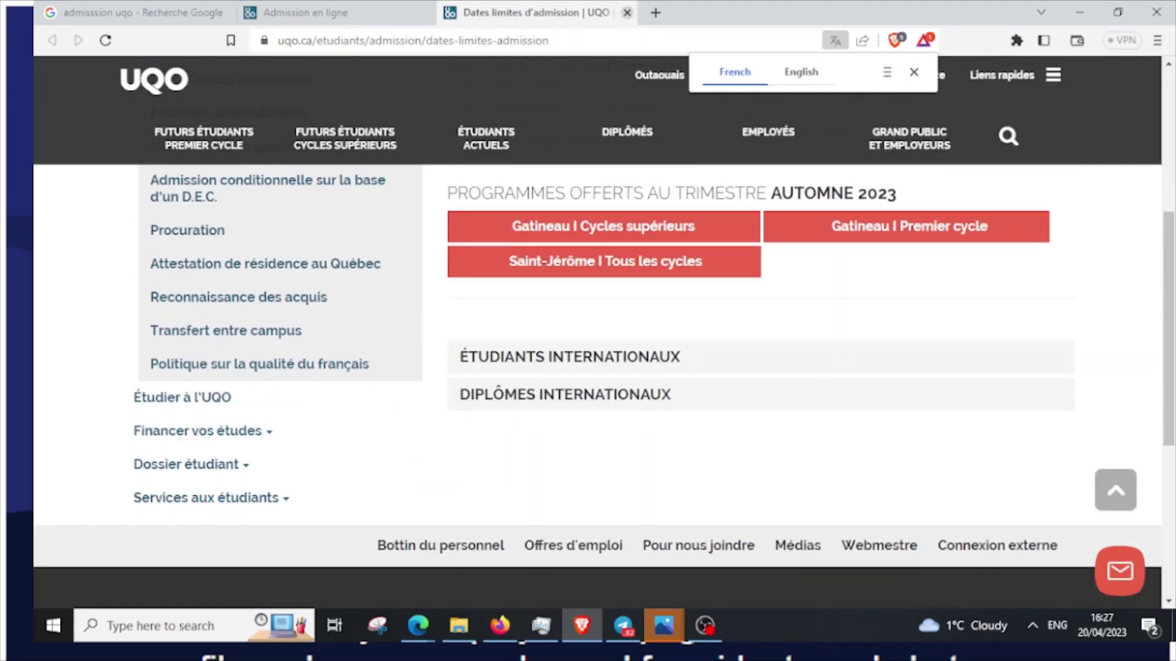
click(627, 12)
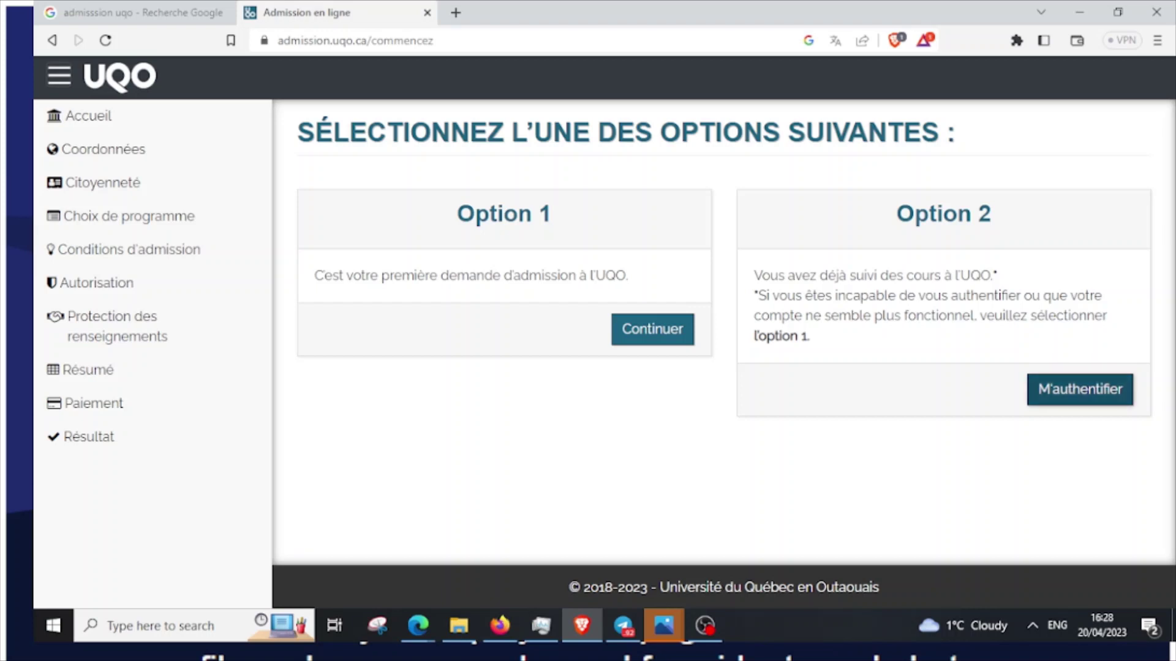
Leave the Microsoft sign-in, return to the admission start page, and continue to the Coordonnées form
right_click(1166, 392)
click(956, 194)
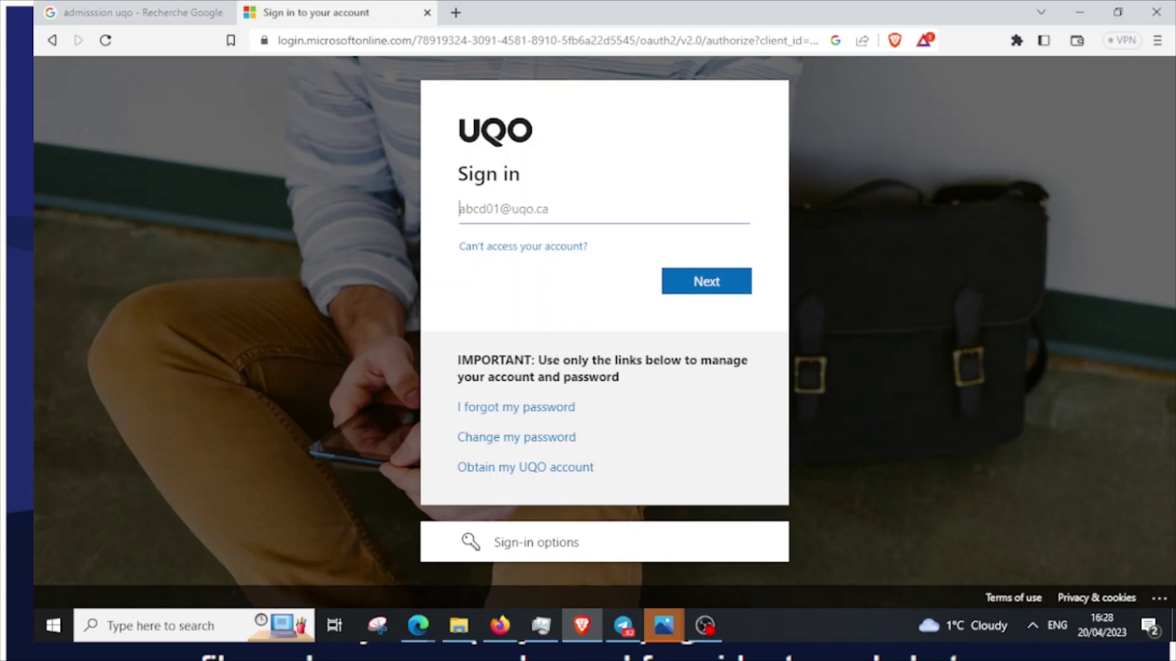
click(52, 40)
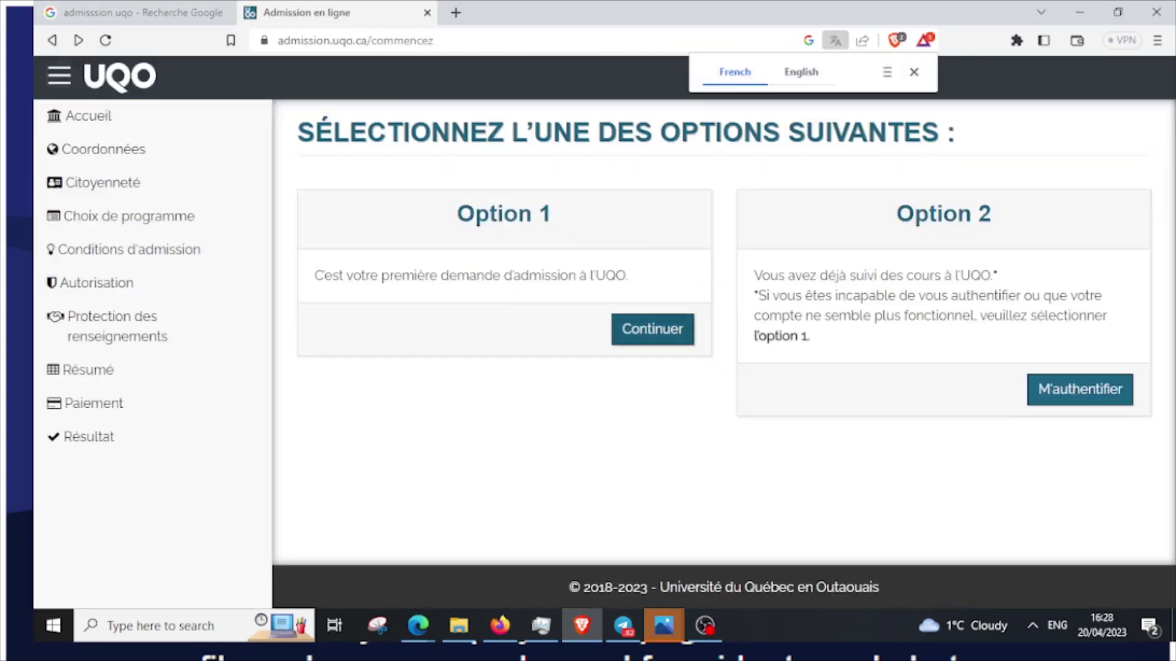
click(652, 328)
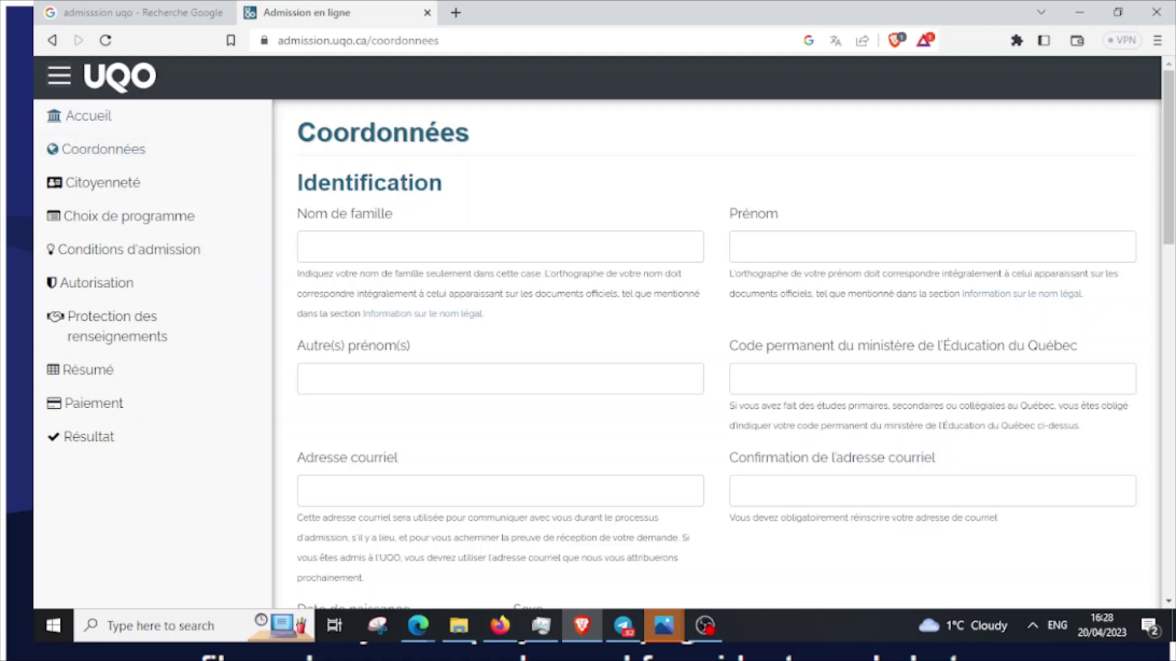
Enter the applicant's family name and first name in the Identification fields
click(319, 247)
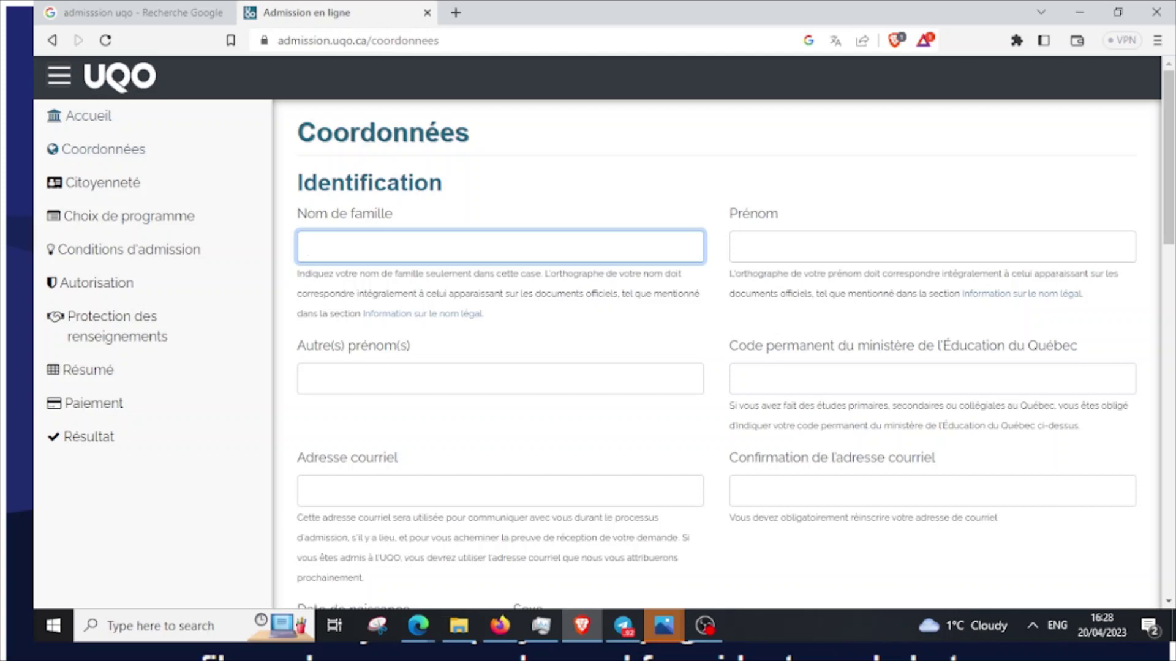
scroll(717, 355, down, 5)
scroll(717, 355, up, 5)
click(740, 246)
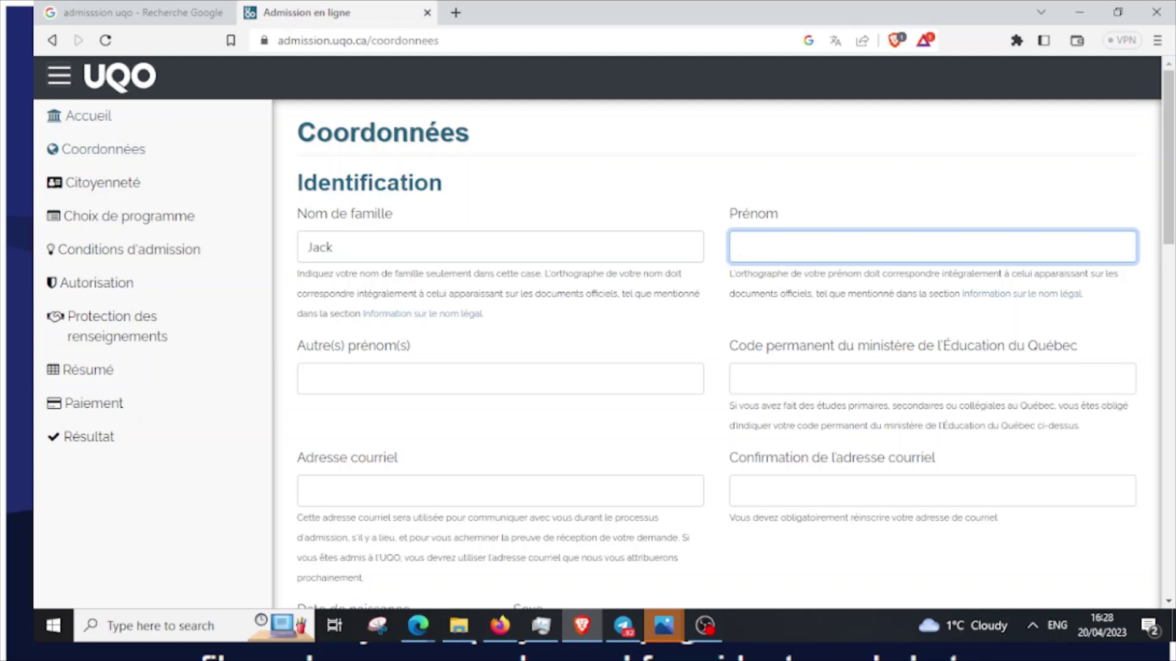
scroll(716, 355, down, 3)
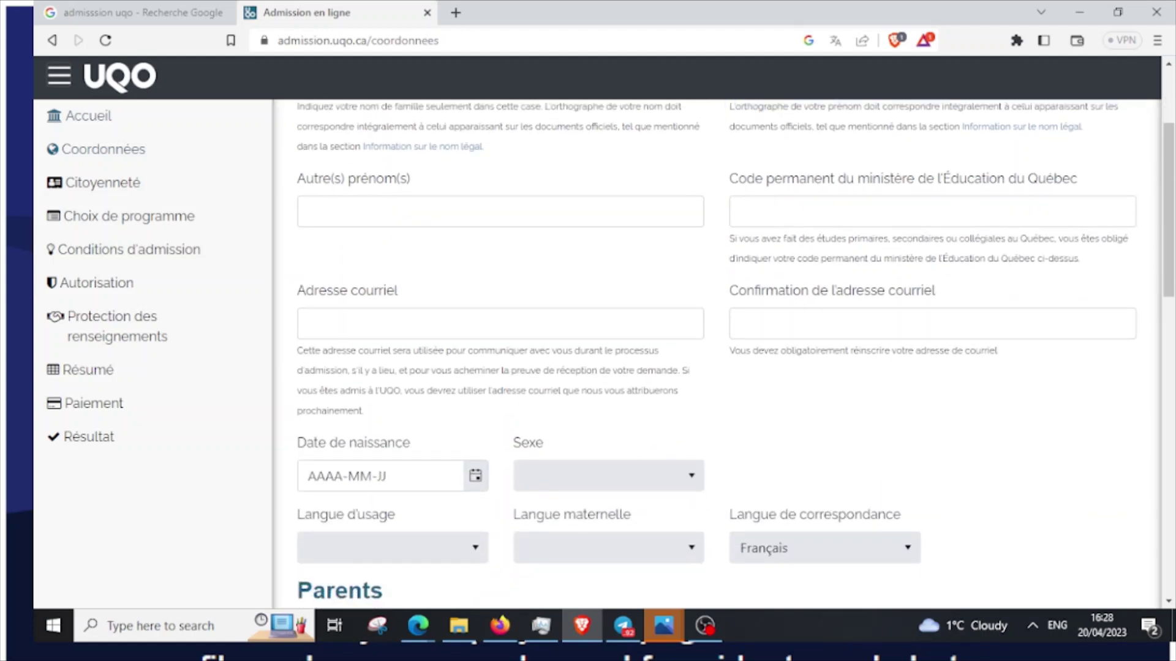
scroll(716, 355, down, 1)
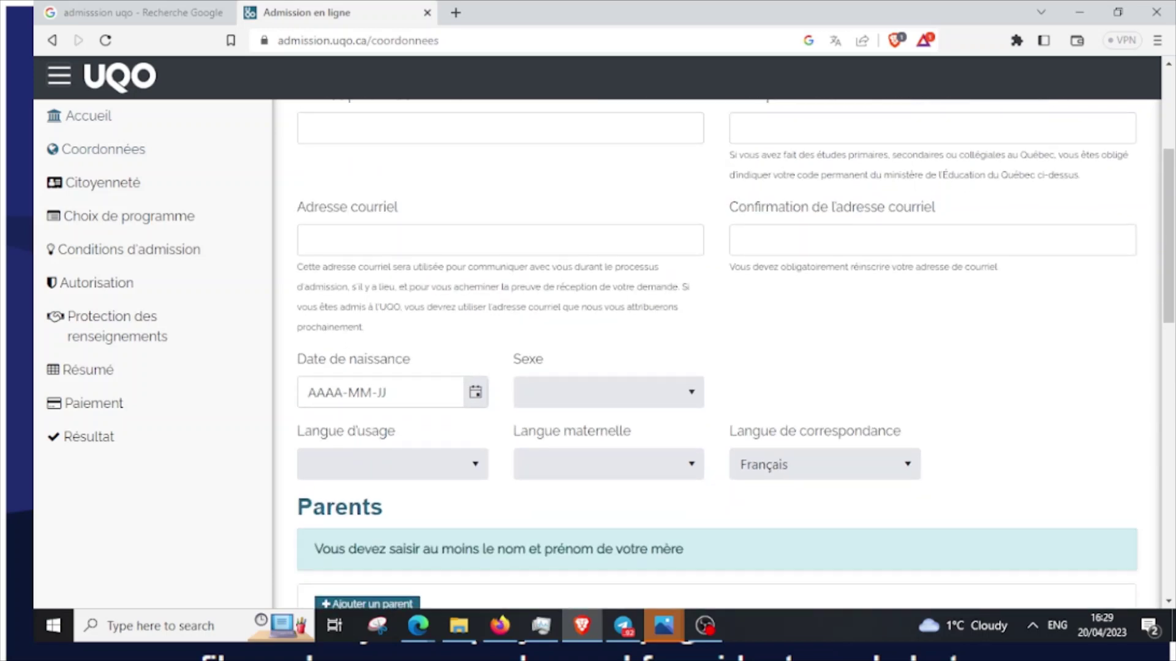
scroll(716, 355, up, 3)
scroll(716, 356, down, 1)
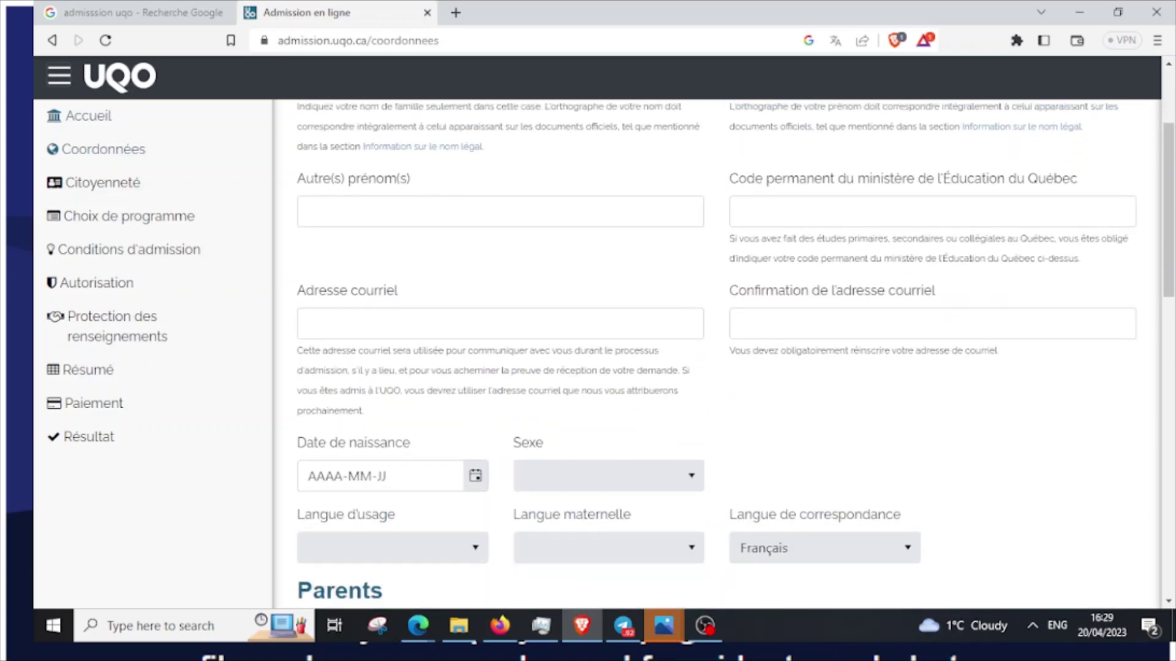
Fill in the applicant's e-mail address and its confirmation
click(318, 323)
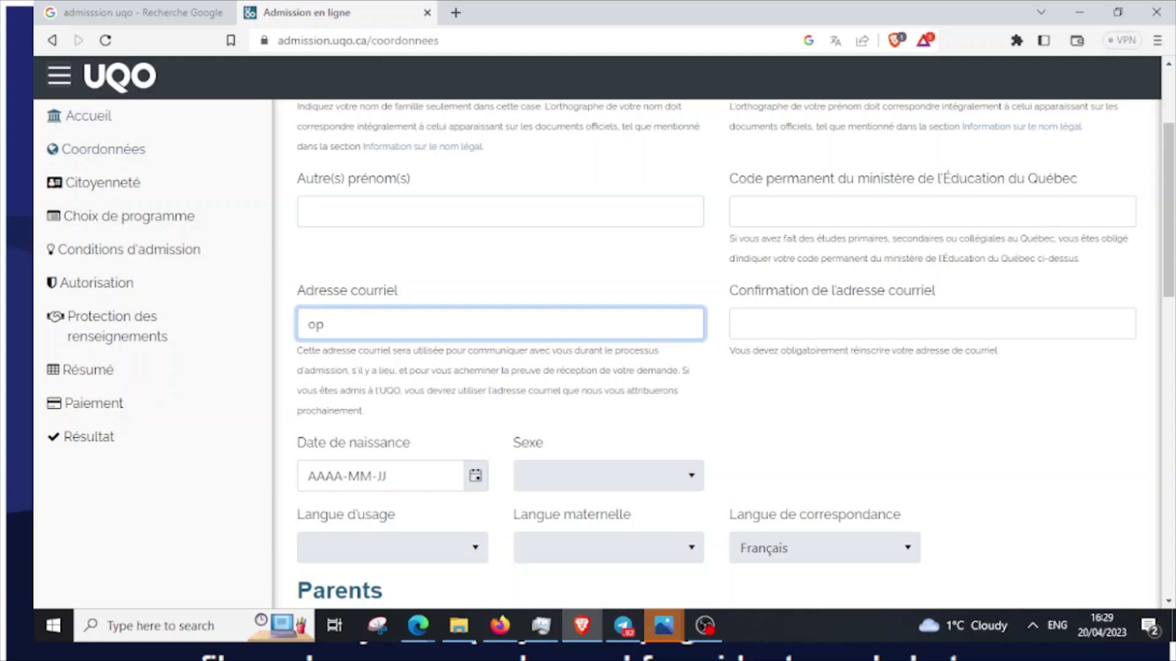
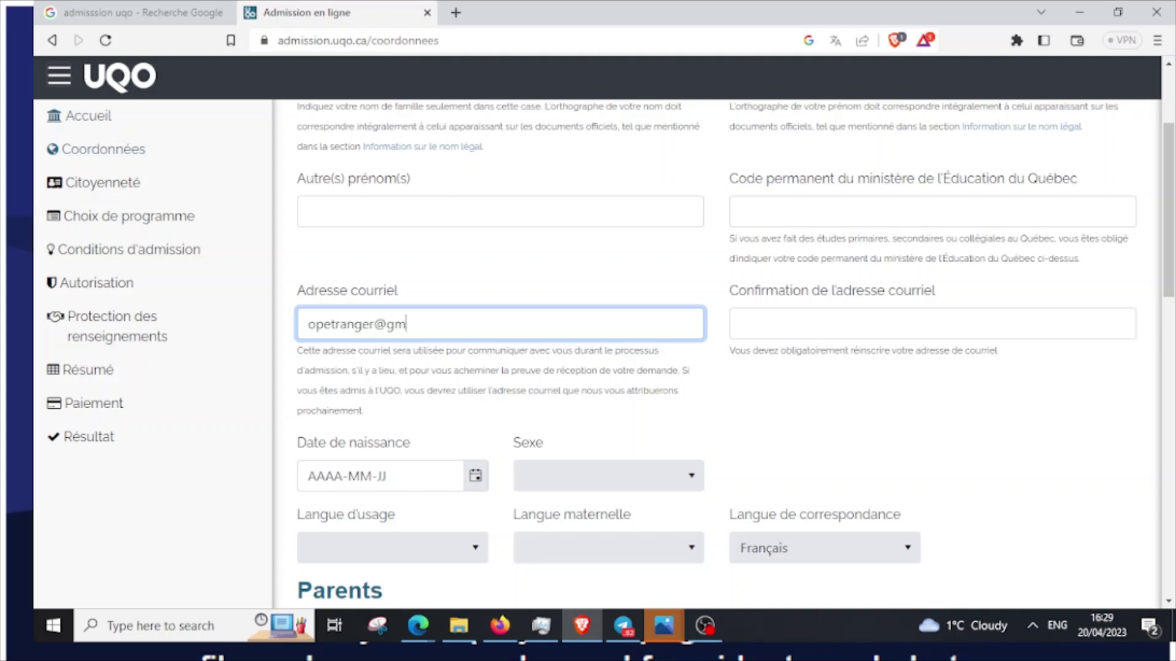
key(ctrl+shift+Left)
key(ctrl+shift+Left)
key(ctrl+shift+Left)
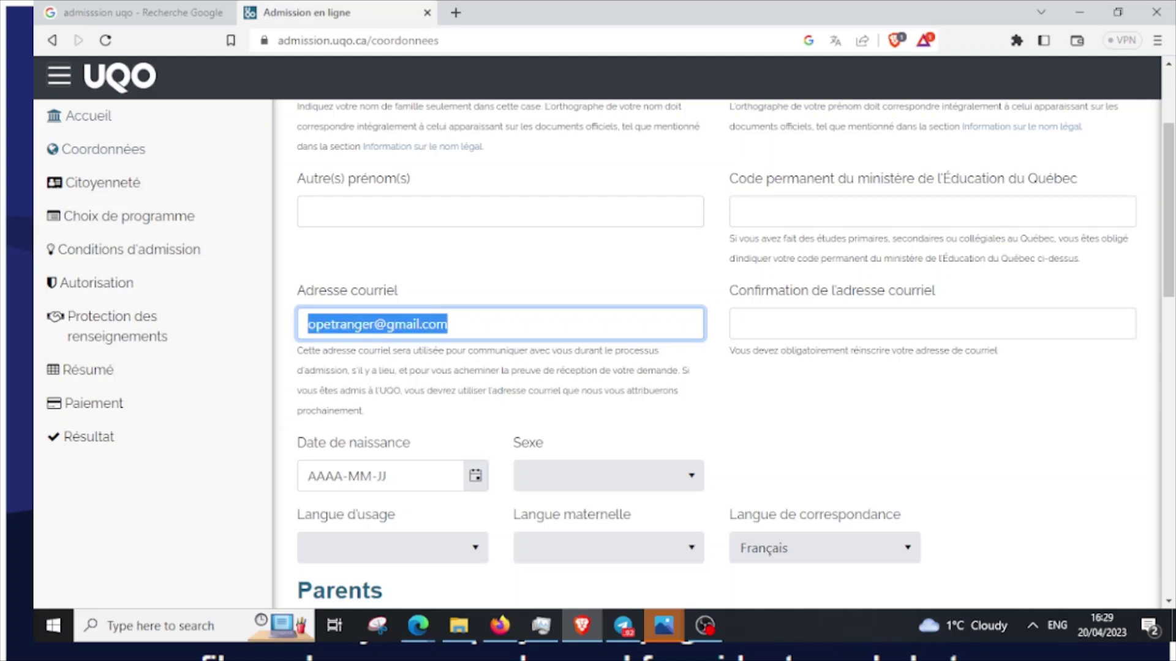
click(932, 323)
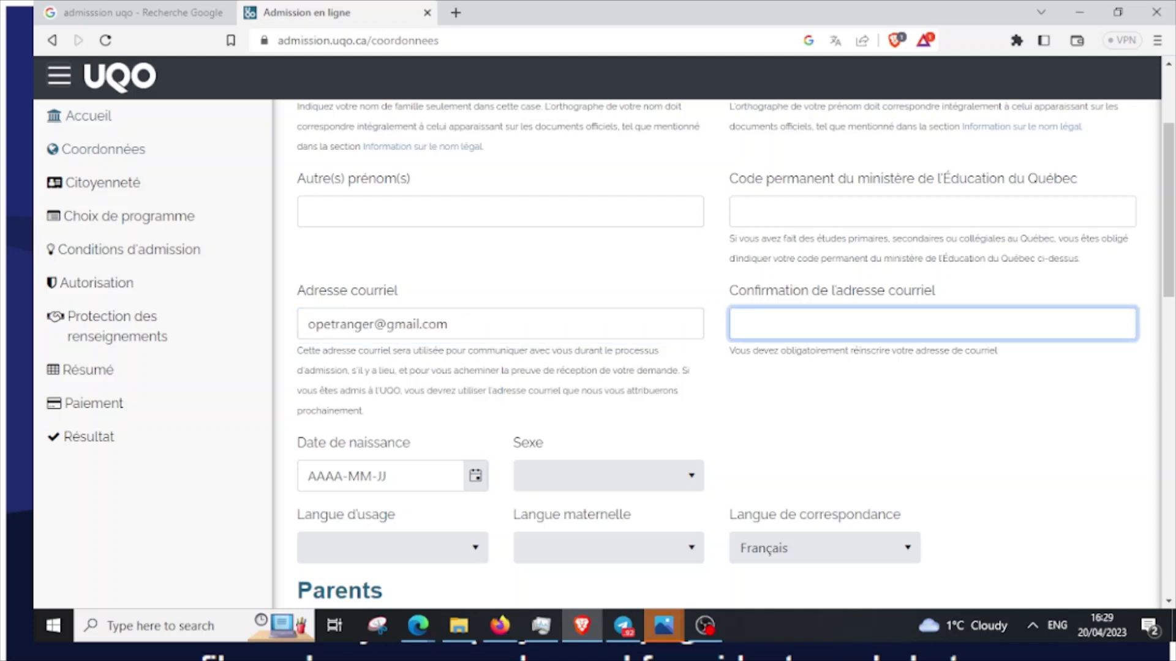
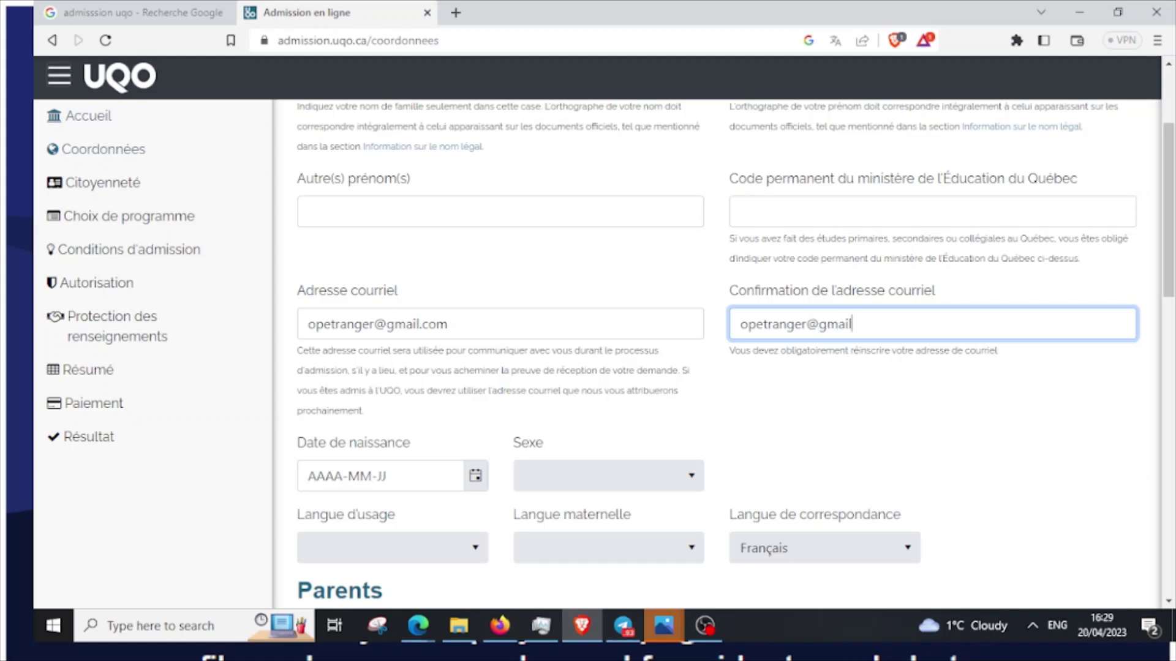
scroll(716, 349, down, 3)
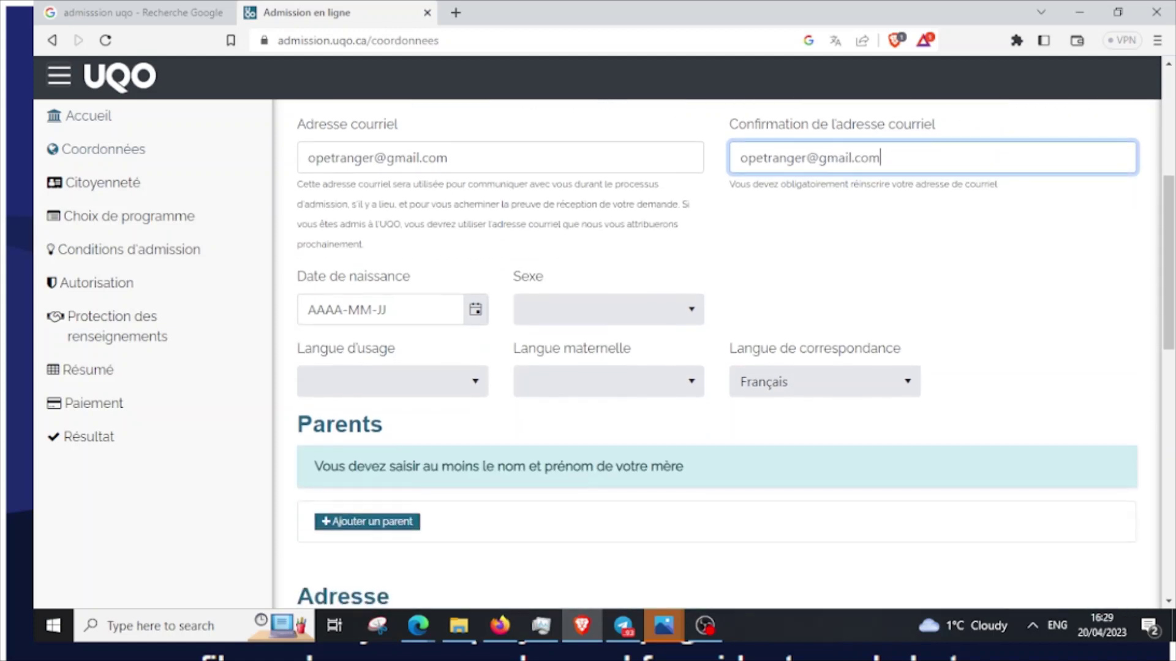
key(Tab)
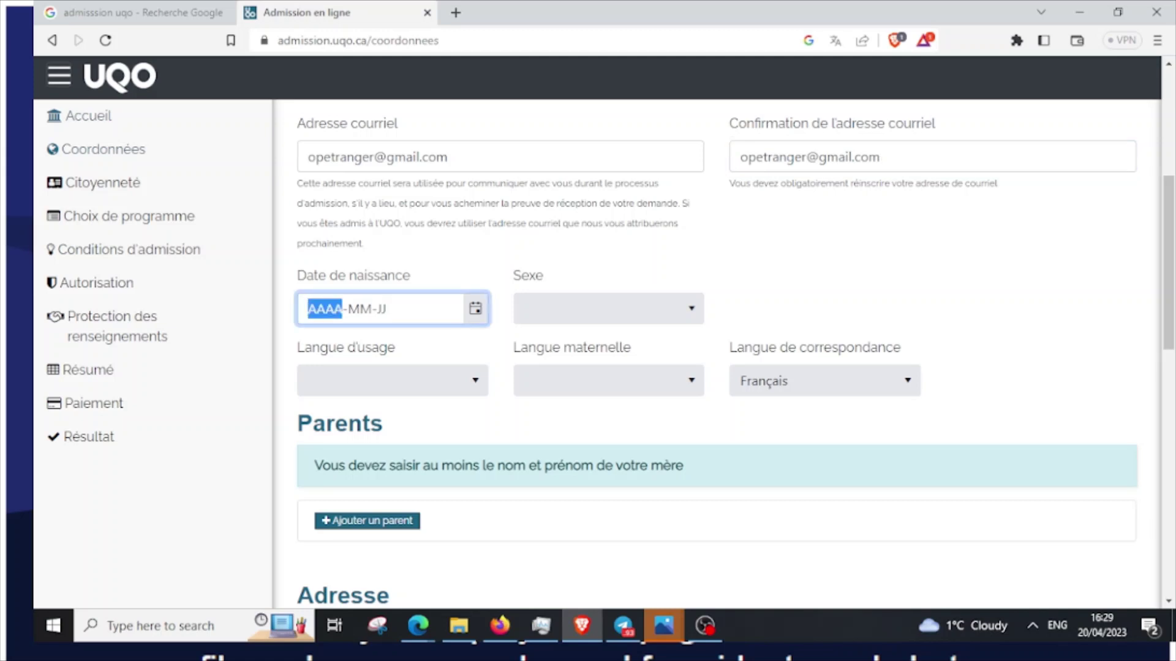
text(2000-MM-JJ)
key(Tab)
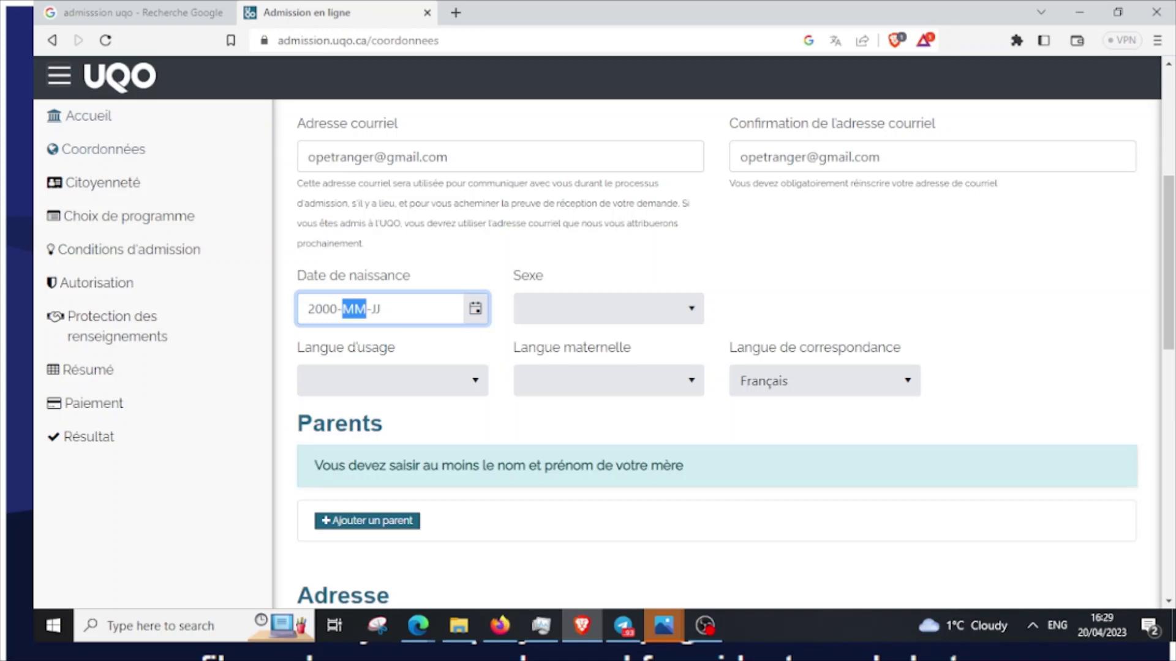
text(08)
key(Tab)
text(12)
Choose Masculin as sex and Français as both usage language and mother tongue
key(Tab)
key(space)
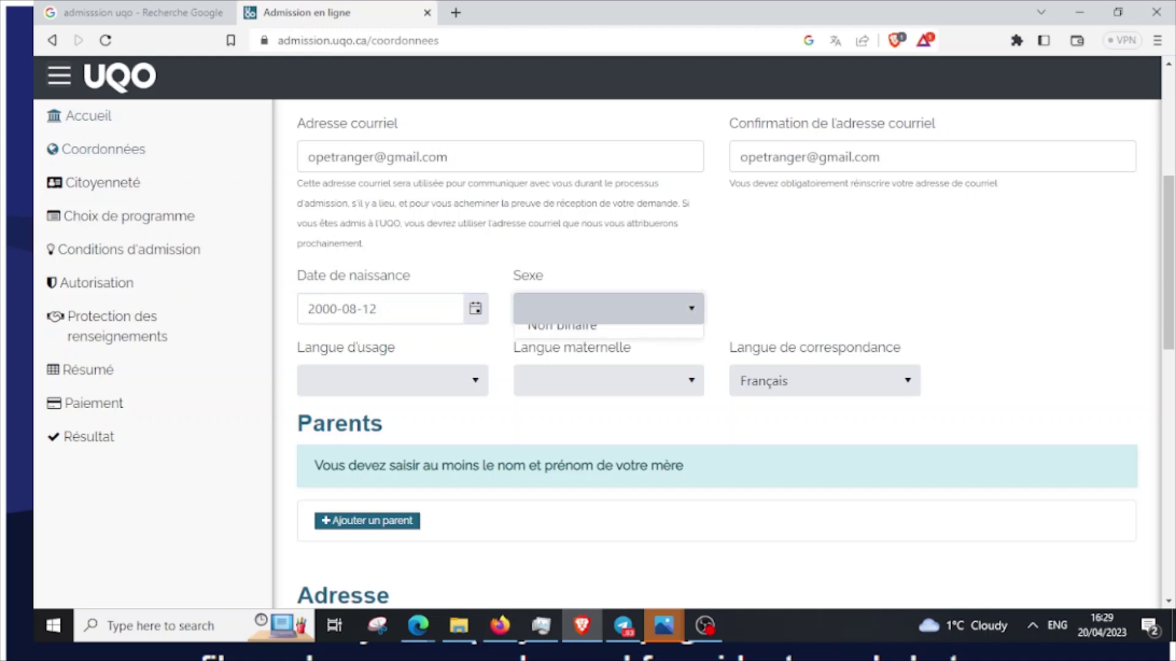
key(Down)
key(Down)
key(Return)
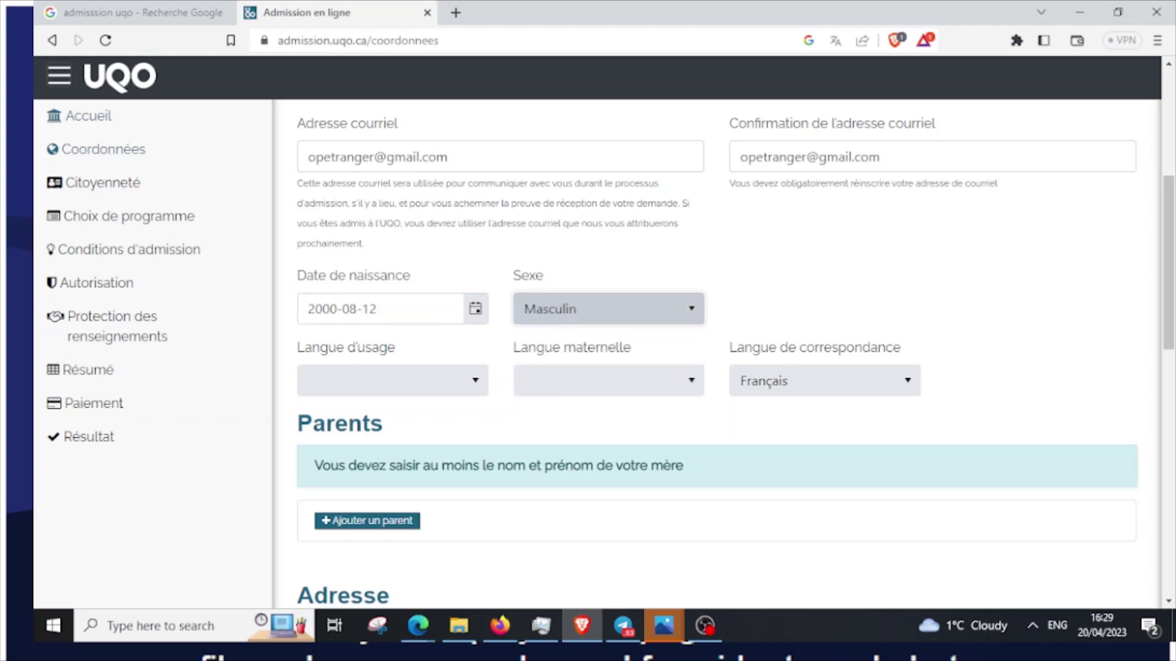
key(Tab)
key(space)
key(Down)
key(Return)
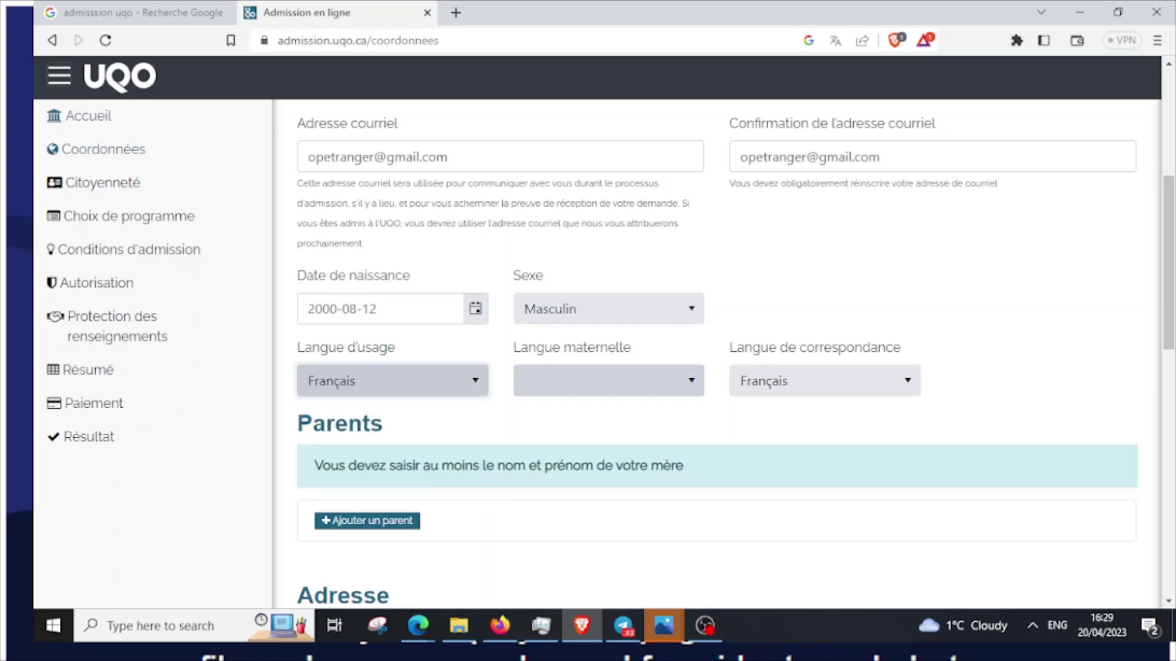
key(Tab)
key(space)
key(Down)
key(Return)
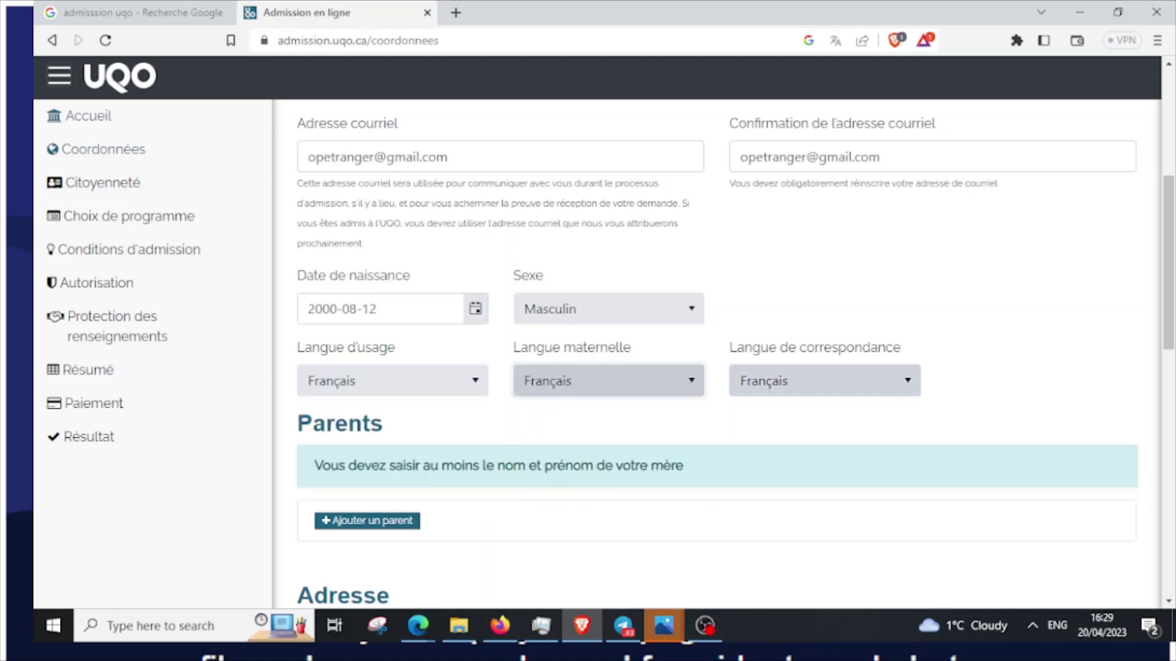
scroll(716, 356, down, 5)
scroll(716, 355, up, 1)
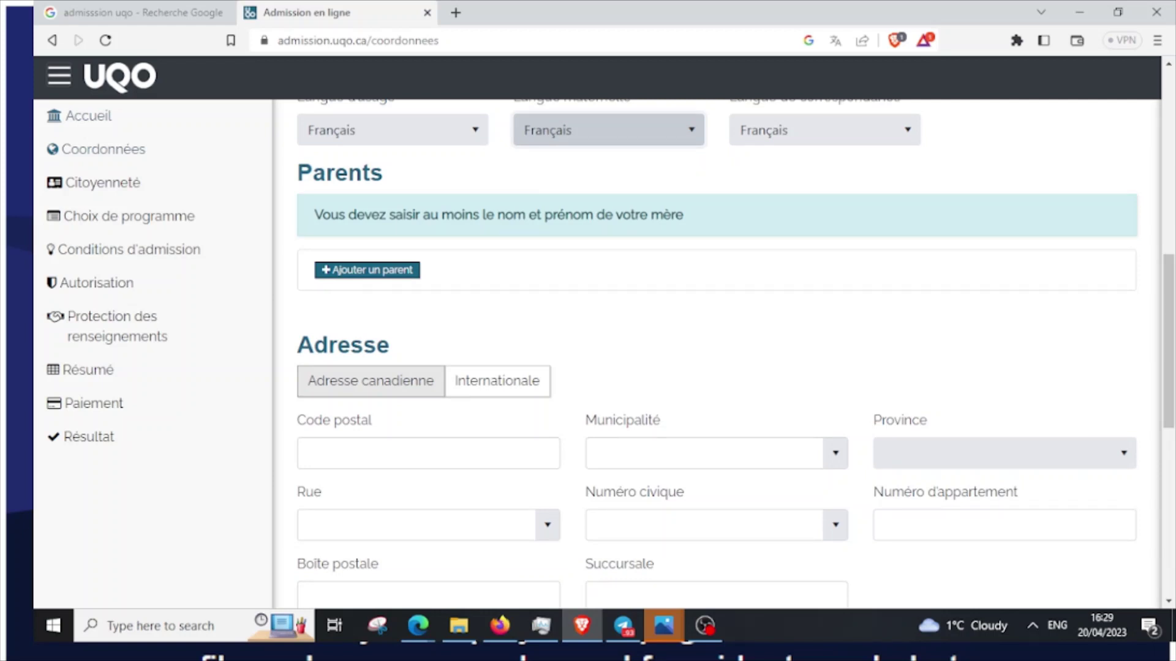
Add the mother as a parent with her family name and first name, and submit
key(Tab)
key(Return)
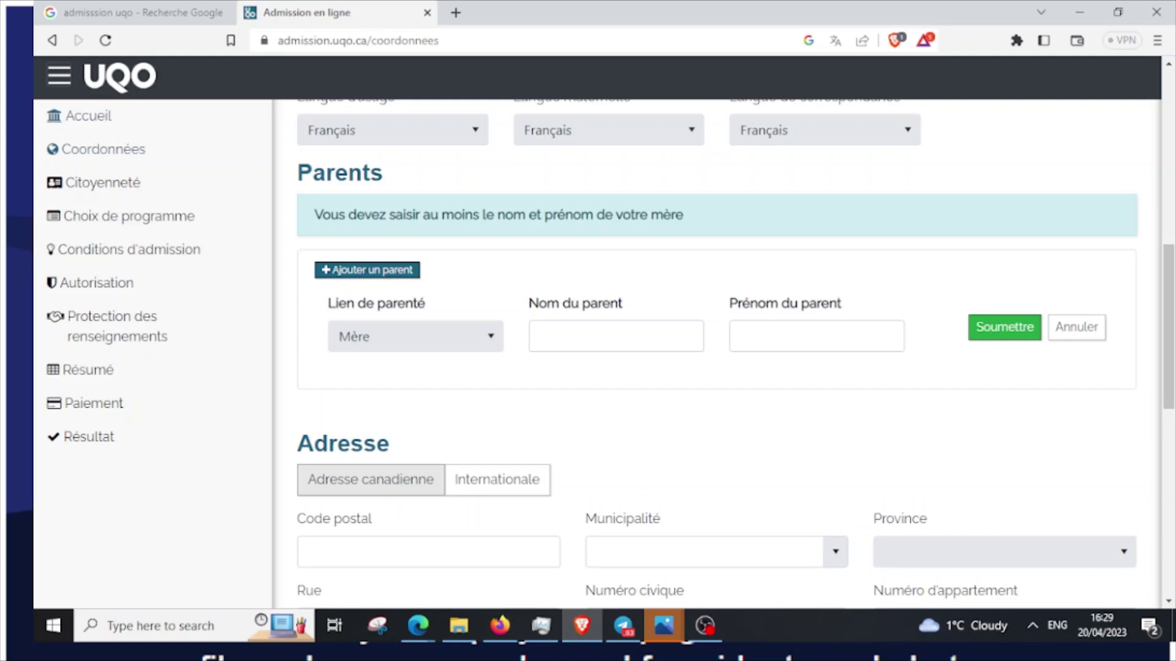
key(Tab)
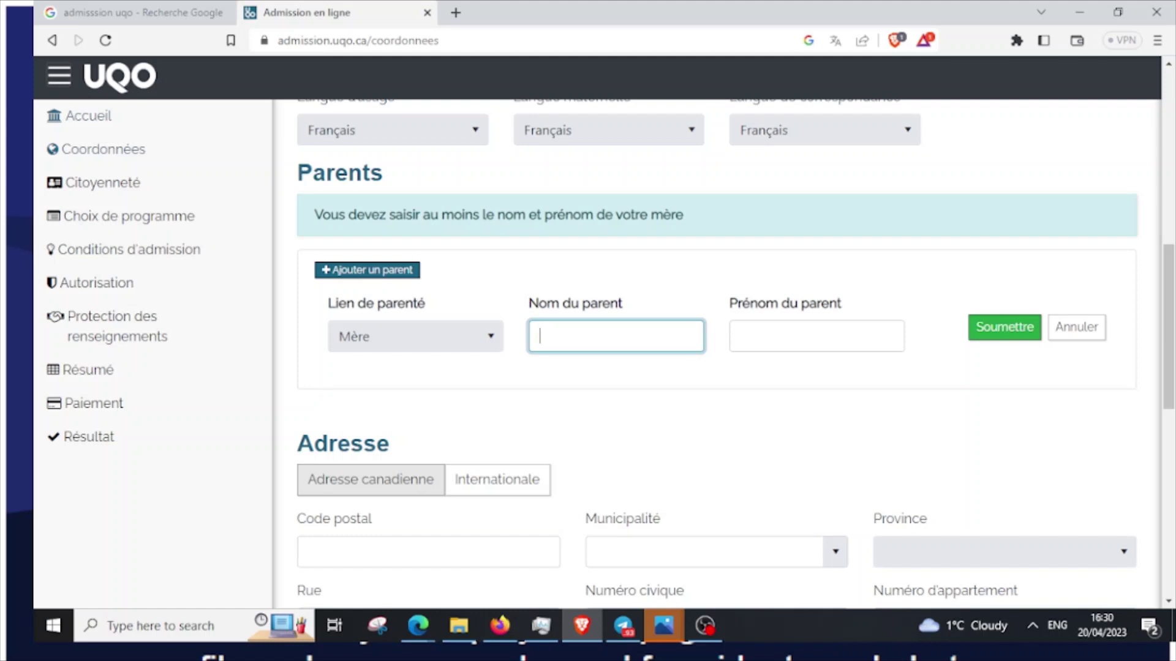
click(815, 335)
text(A)
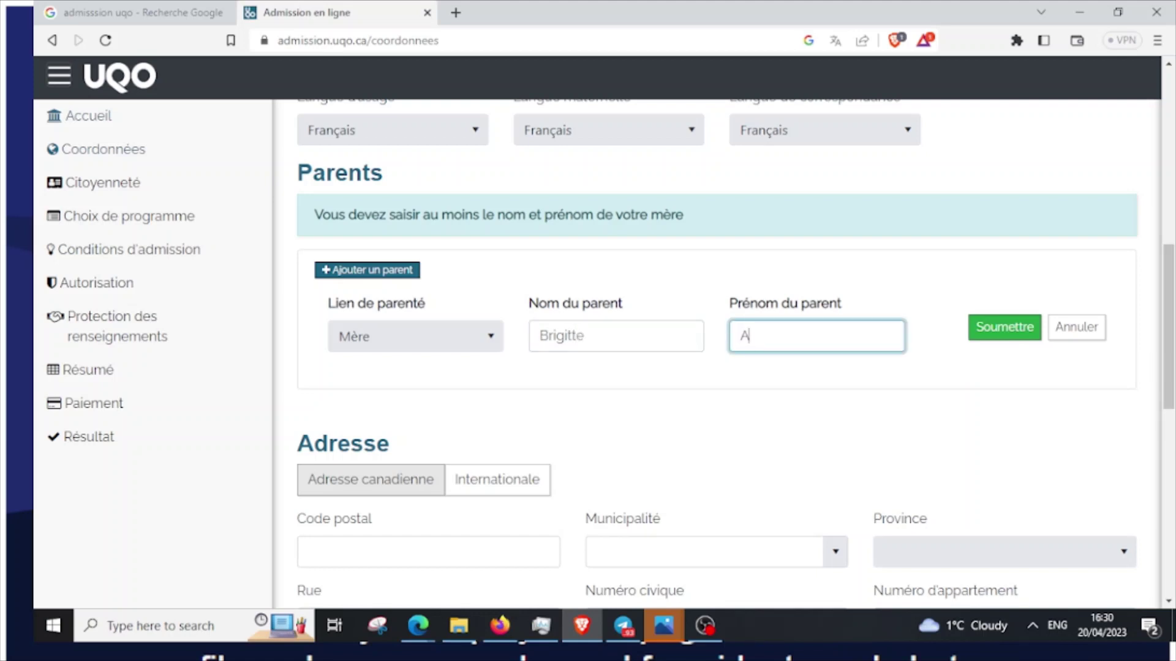
key(BackSpace)
click(1004, 327)
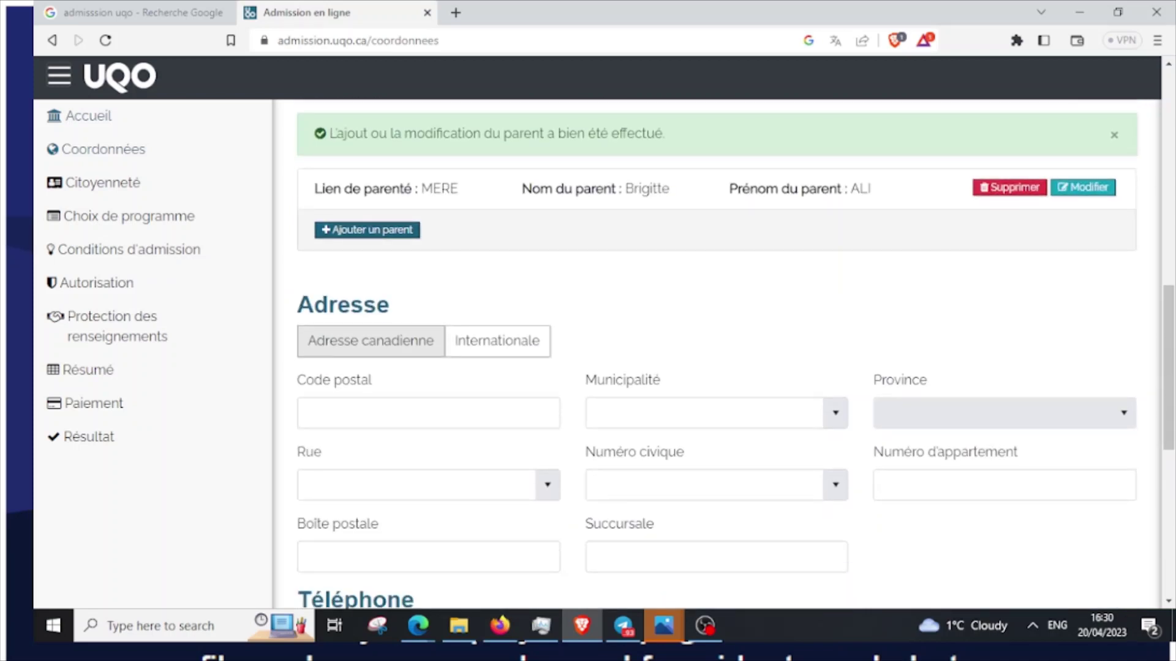
Switch the address to Internationale and choose Cameroun as the country
scroll(716, 355, down, 1)
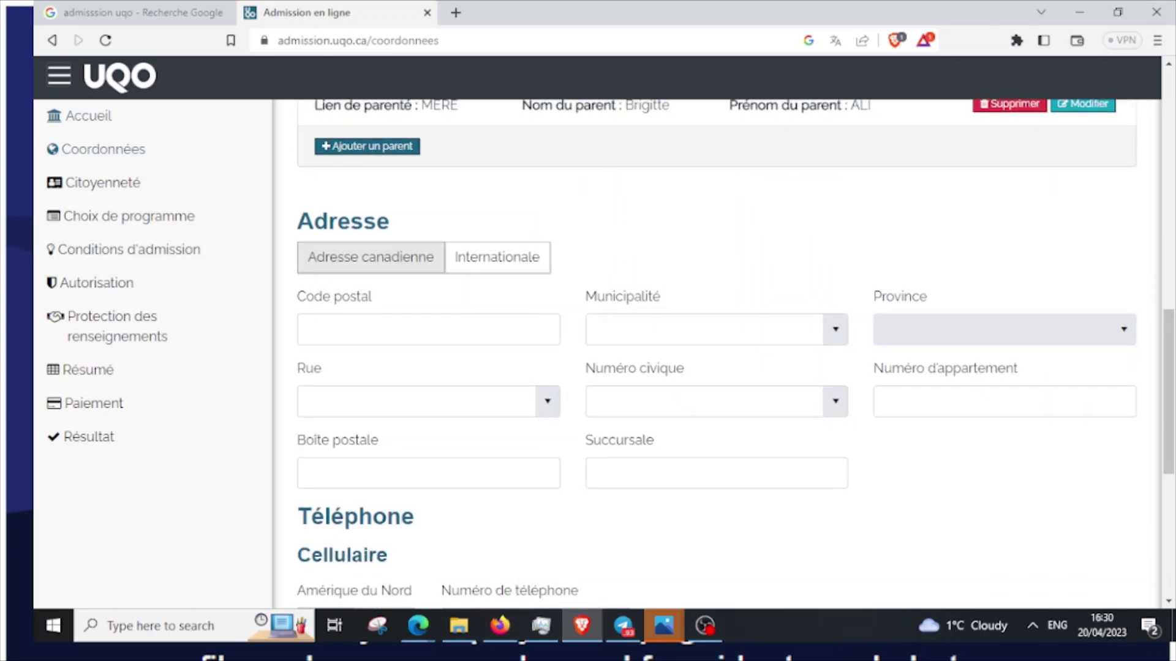
scroll(716, 355, down, 1)
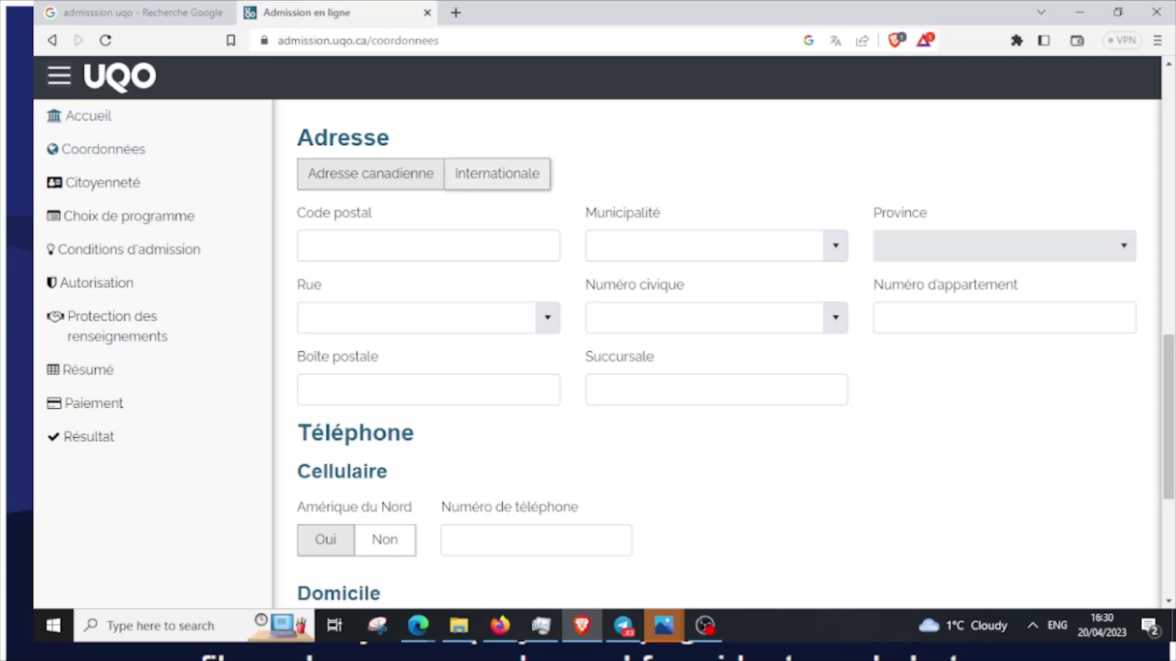
click(497, 173)
click(370, 173)
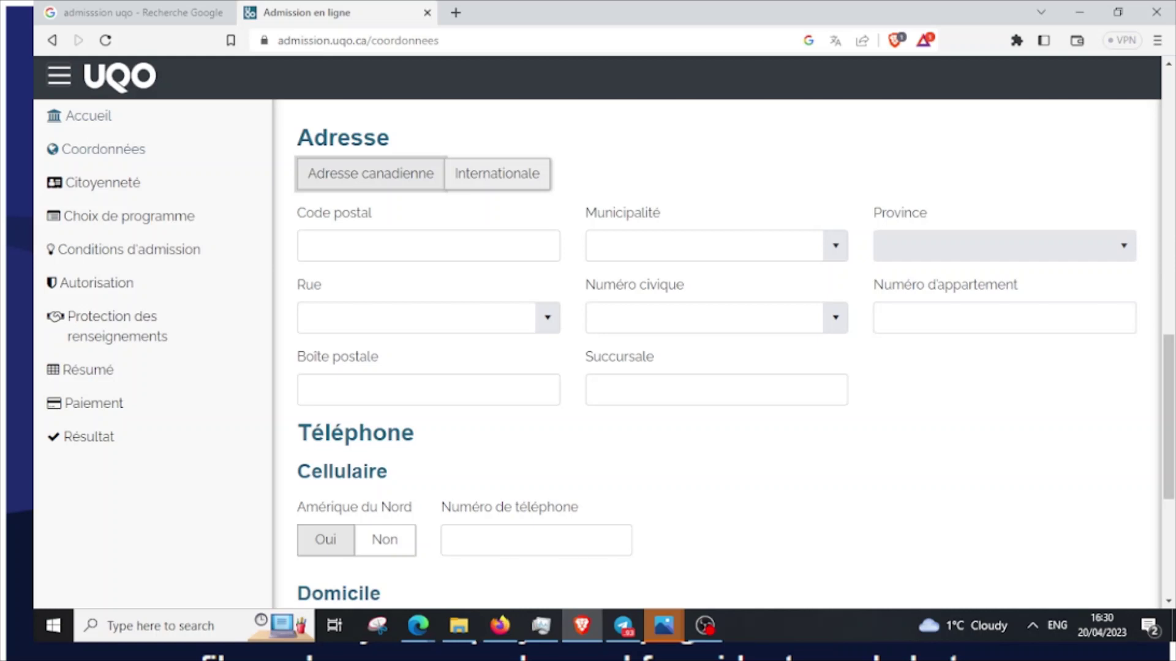
click(497, 174)
click(416, 246)
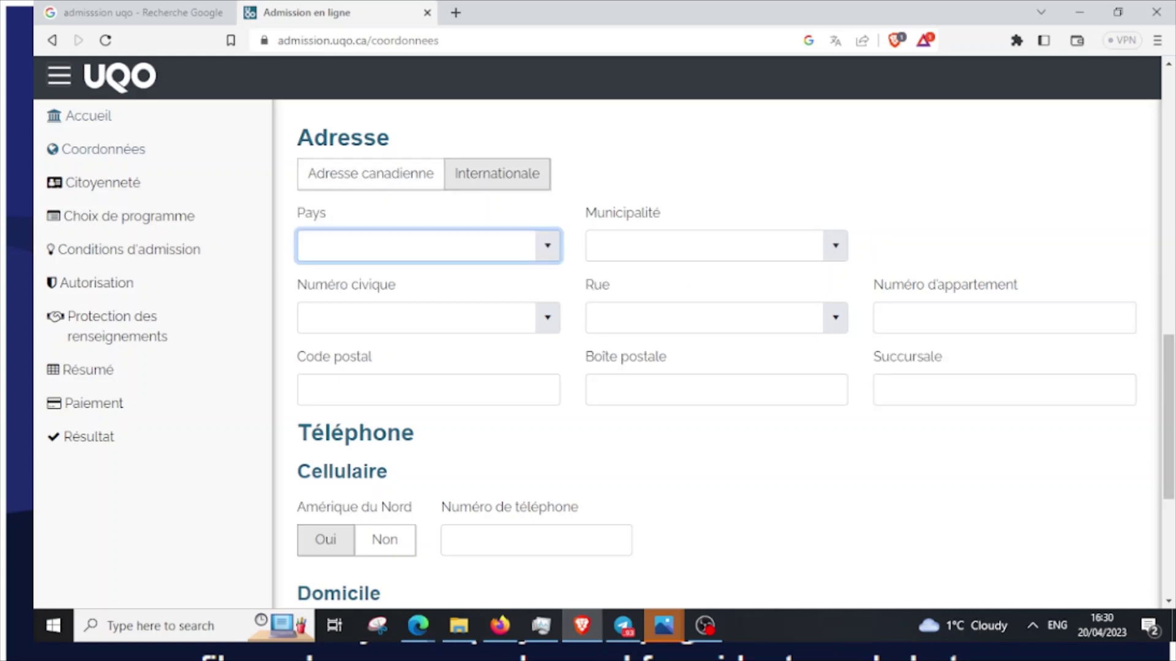
click(547, 245)
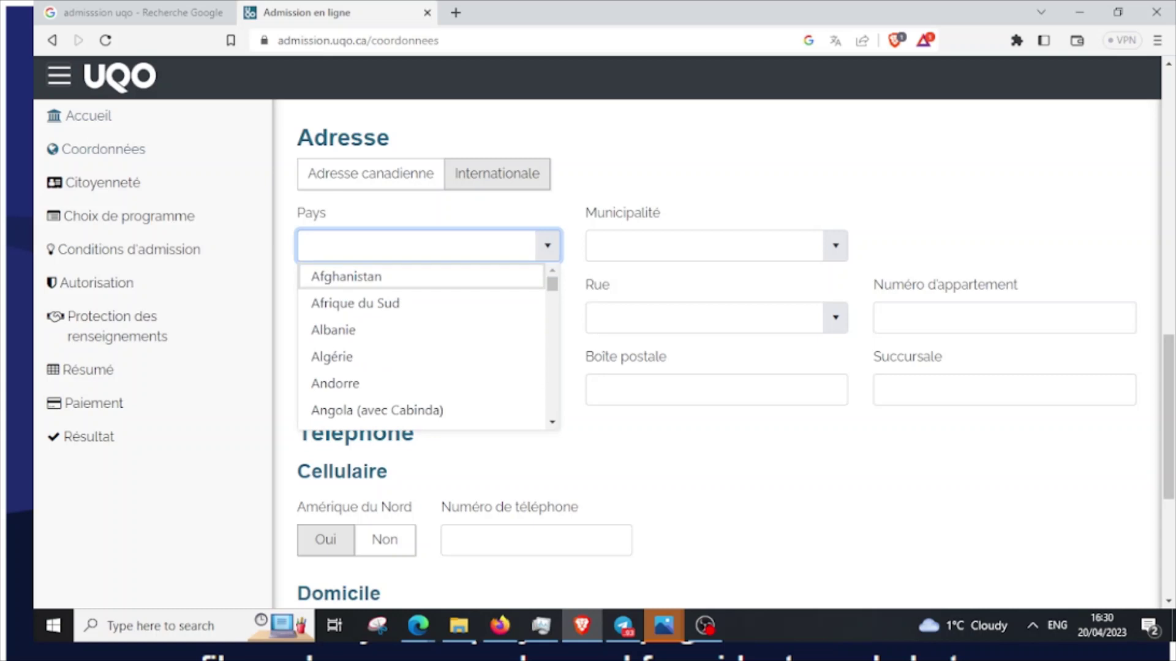
text(se)
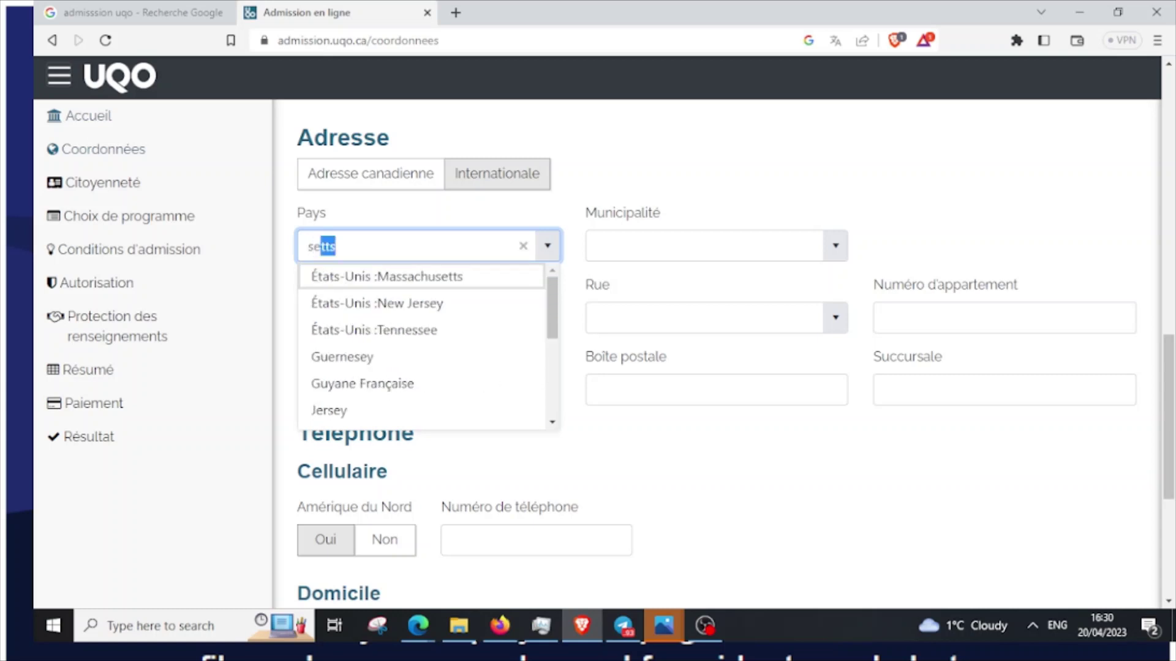
text(n)
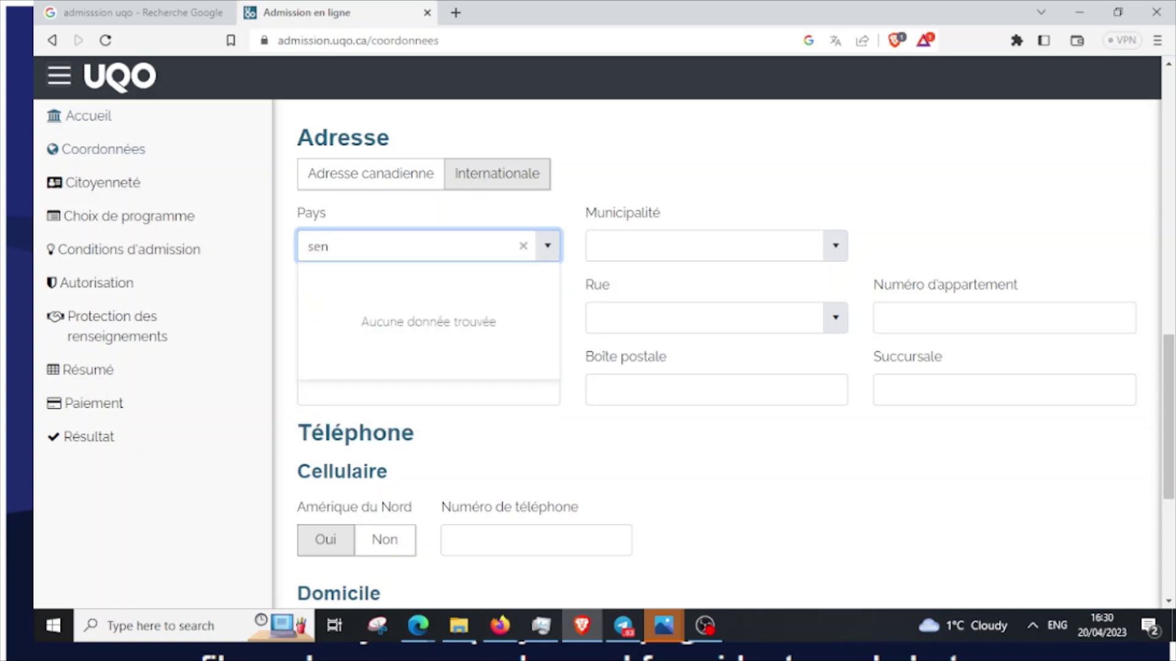
key(BackSpace)
key(BackSpace)
key(BackSpace)
text(Cam)
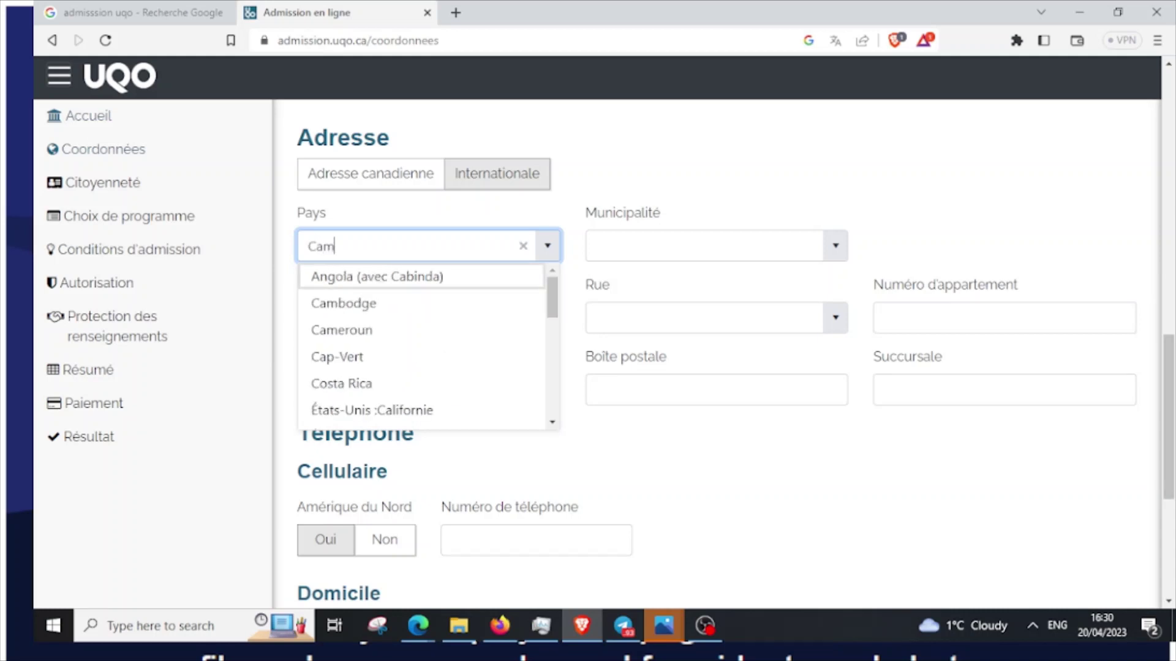
text(eroun)
key(Return)
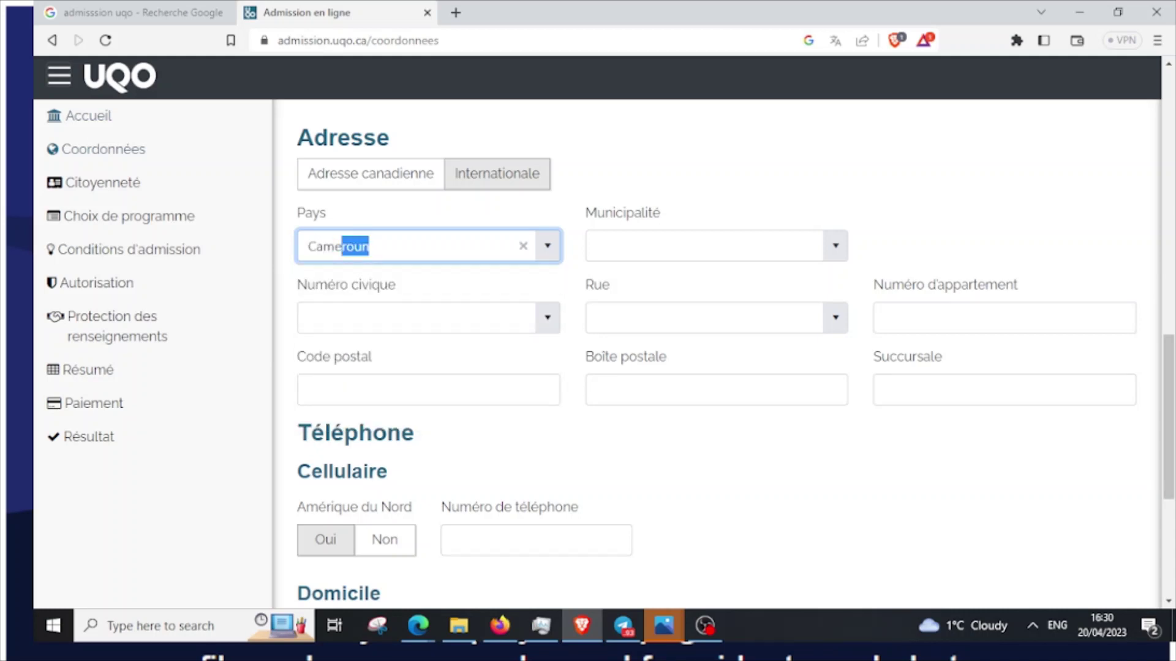
Enter the applicant's municipality and leave the civic number empty
click(705, 245)
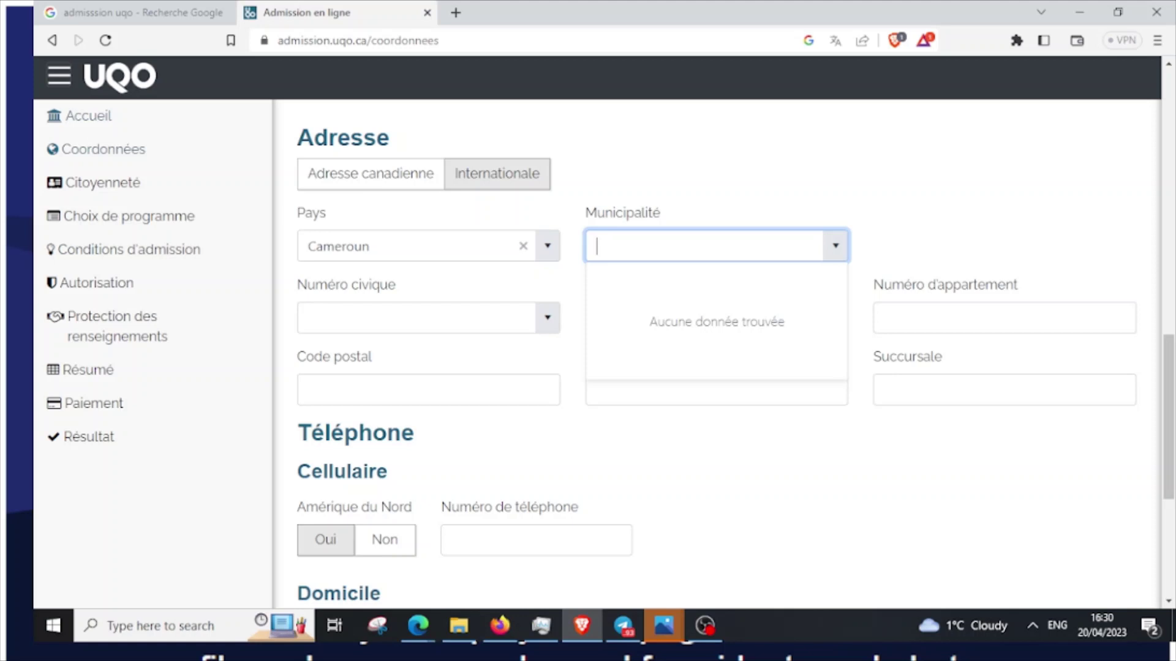
click(992, 245)
click(704, 245)
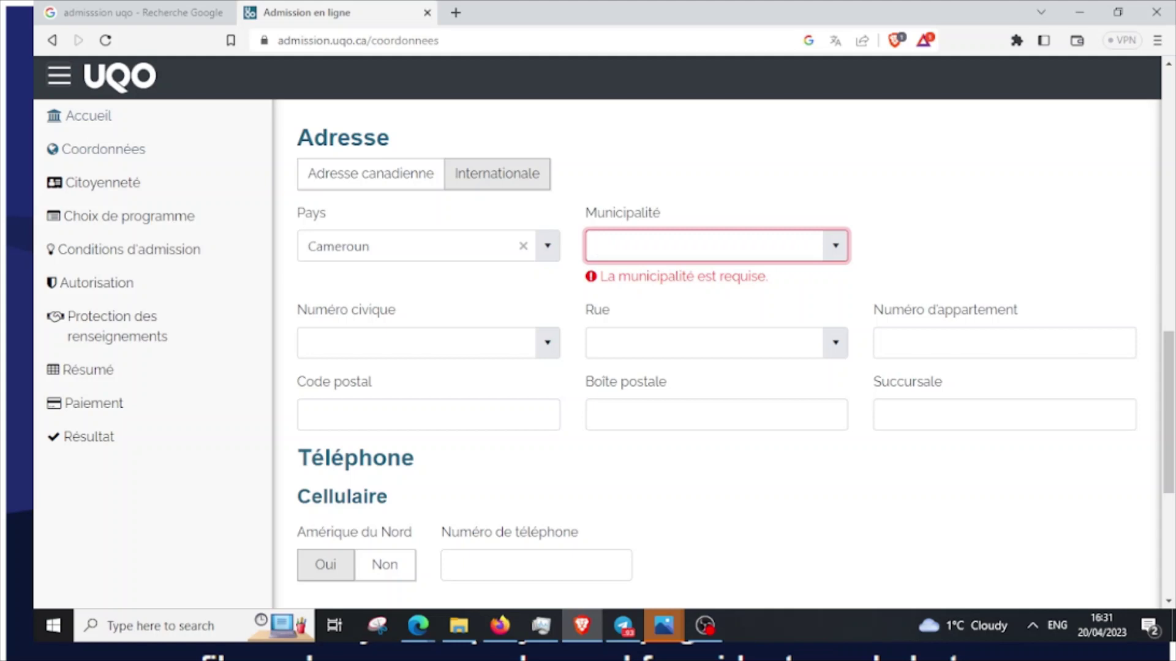
text(Yaoundé)
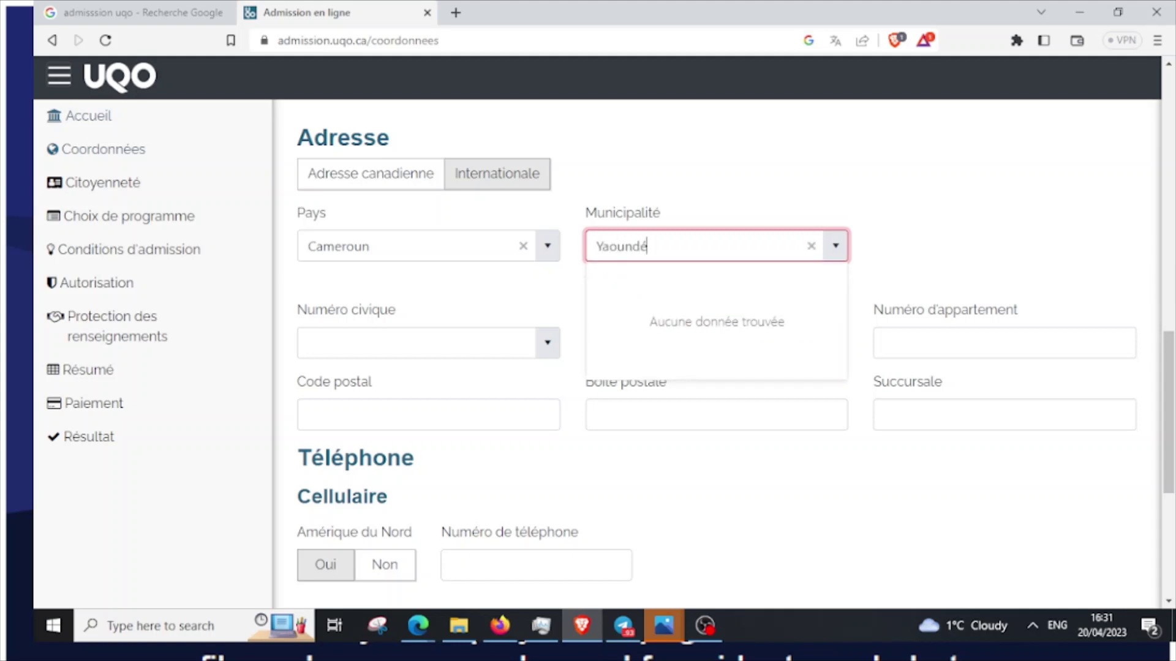
key(BackSpace)
text(e 5)
key(Tab)
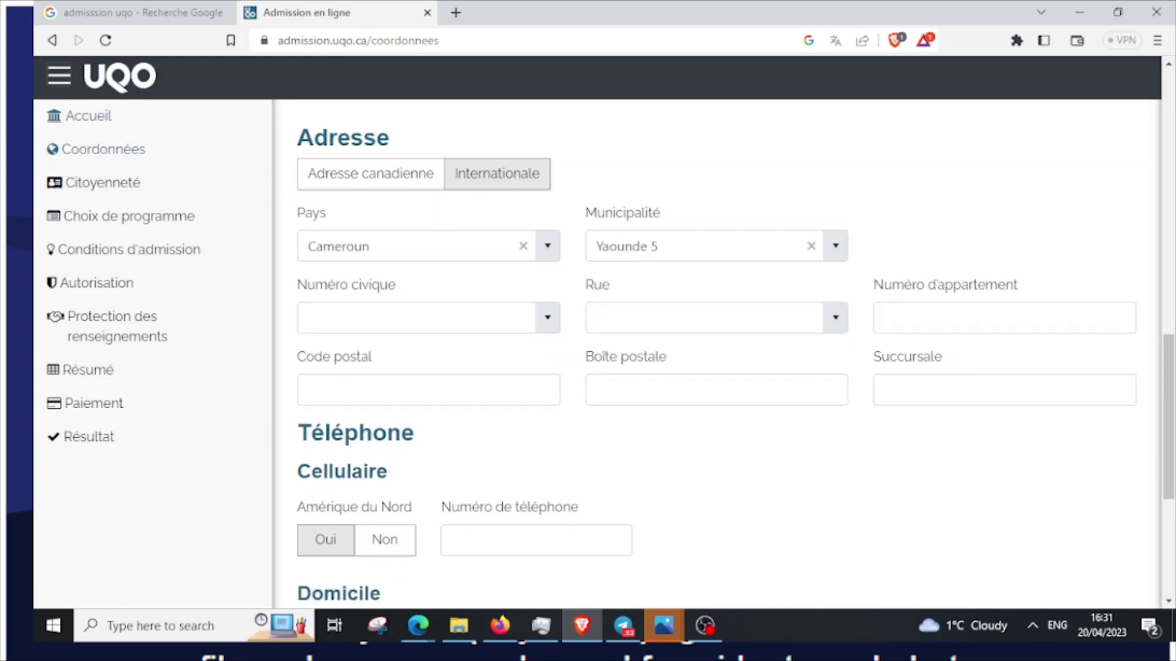
click(548, 317)
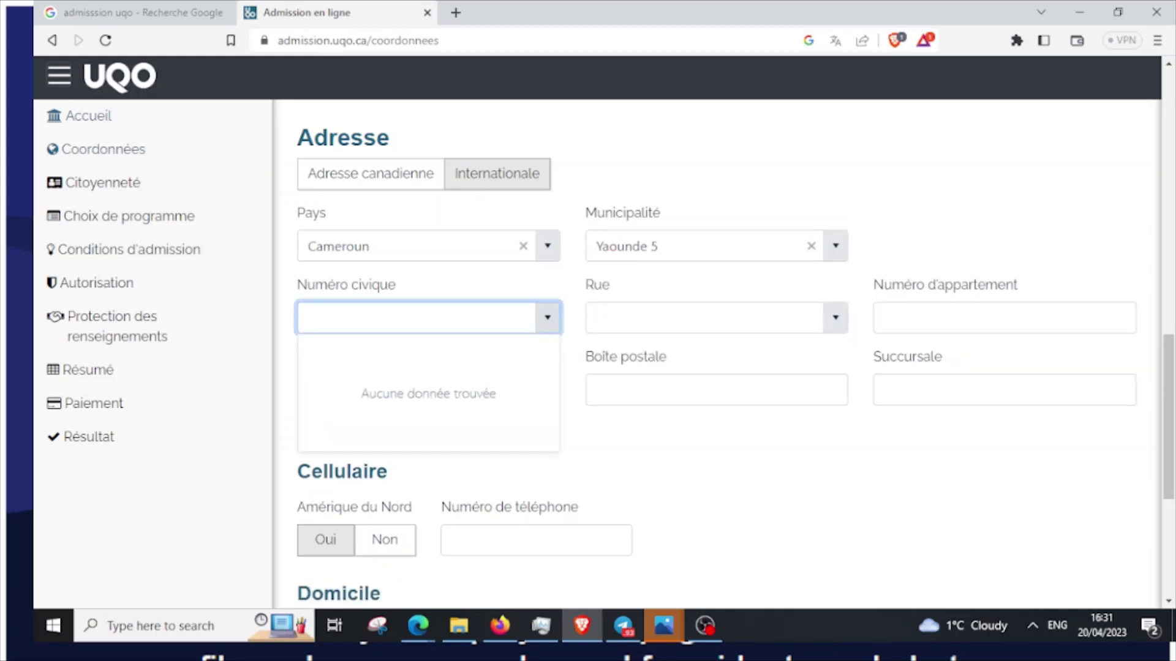
key(Escape)
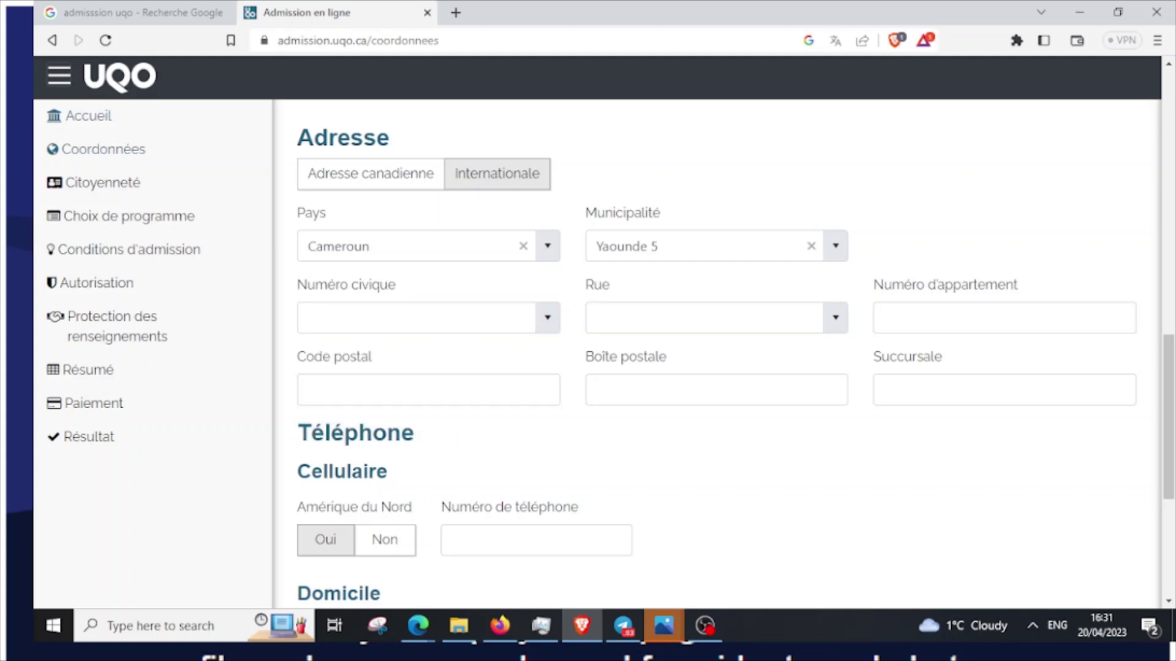
click(835, 318)
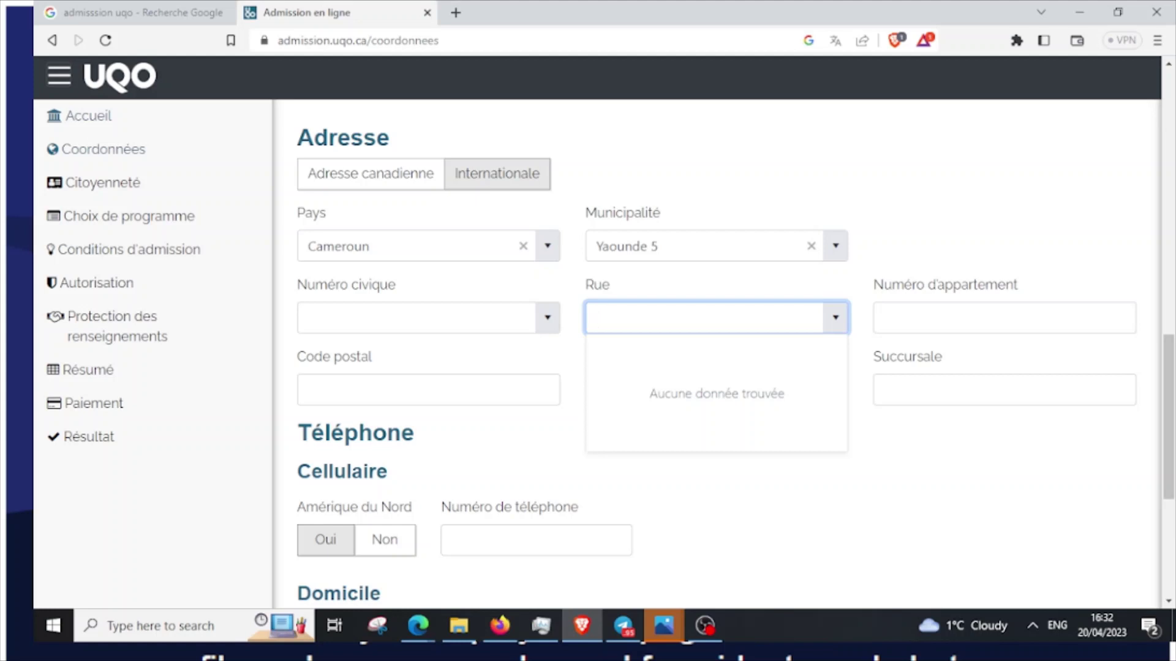
Enter the applicant's street name in the Rue field
click(416, 318)
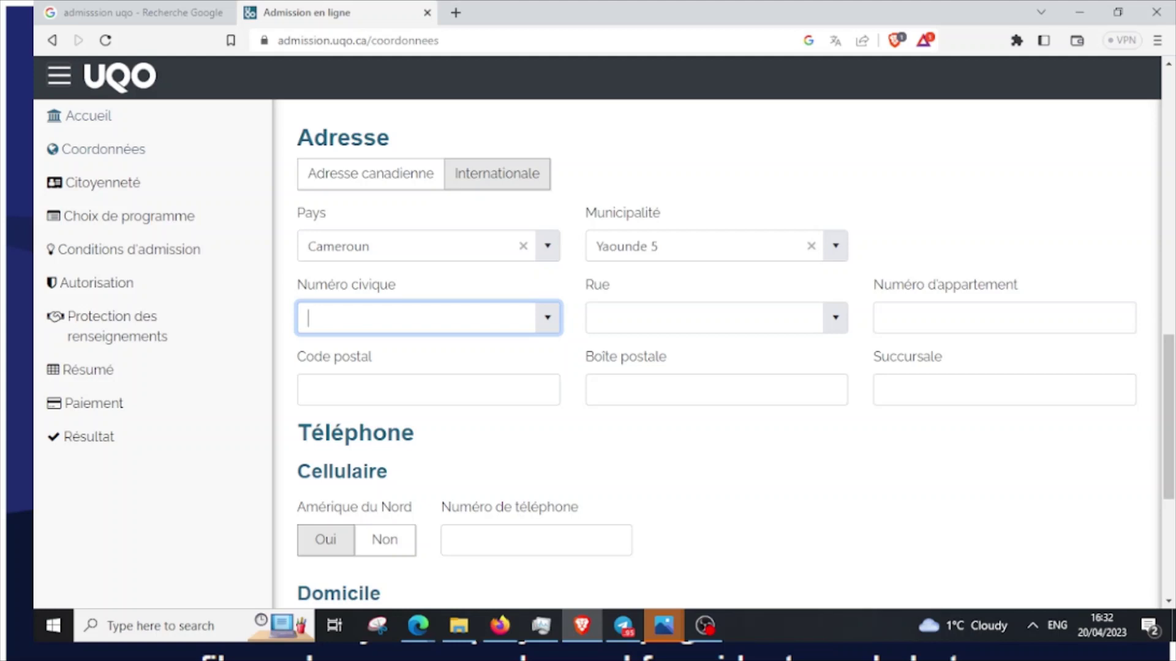
text(Rue )
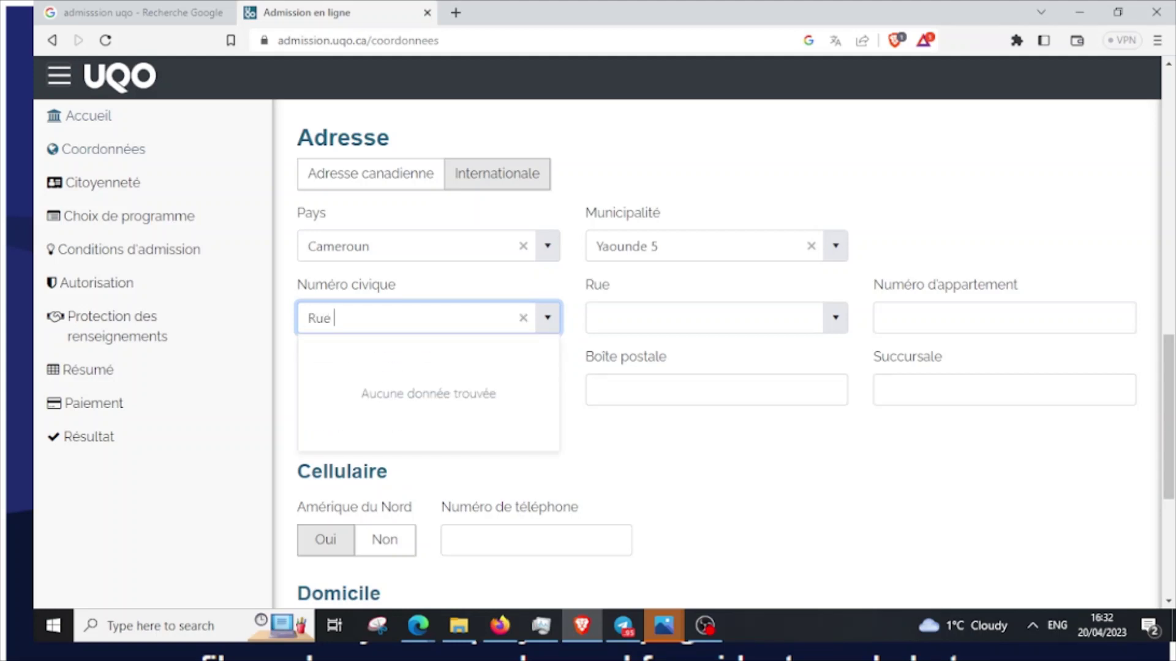
text(Me)
key(BackSpace)
key(BackSpace)
key(BackSpace)
key(BackSpace)
key(BackSpace)
key(BackSpace)
click(661, 318)
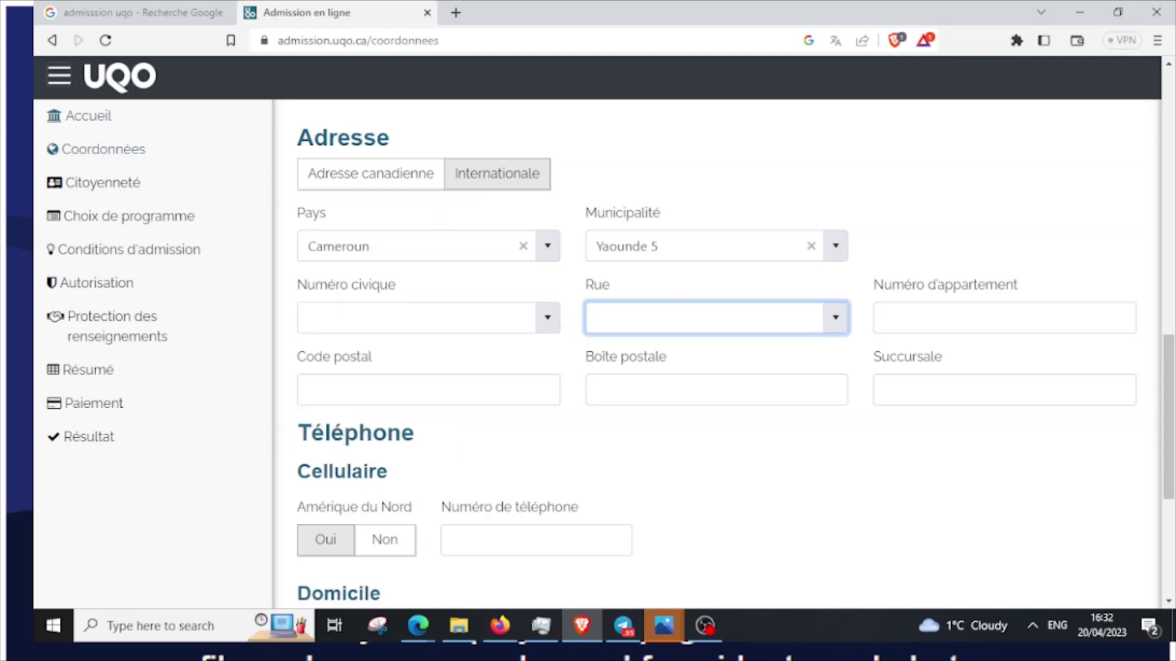
text(Rue Melen)
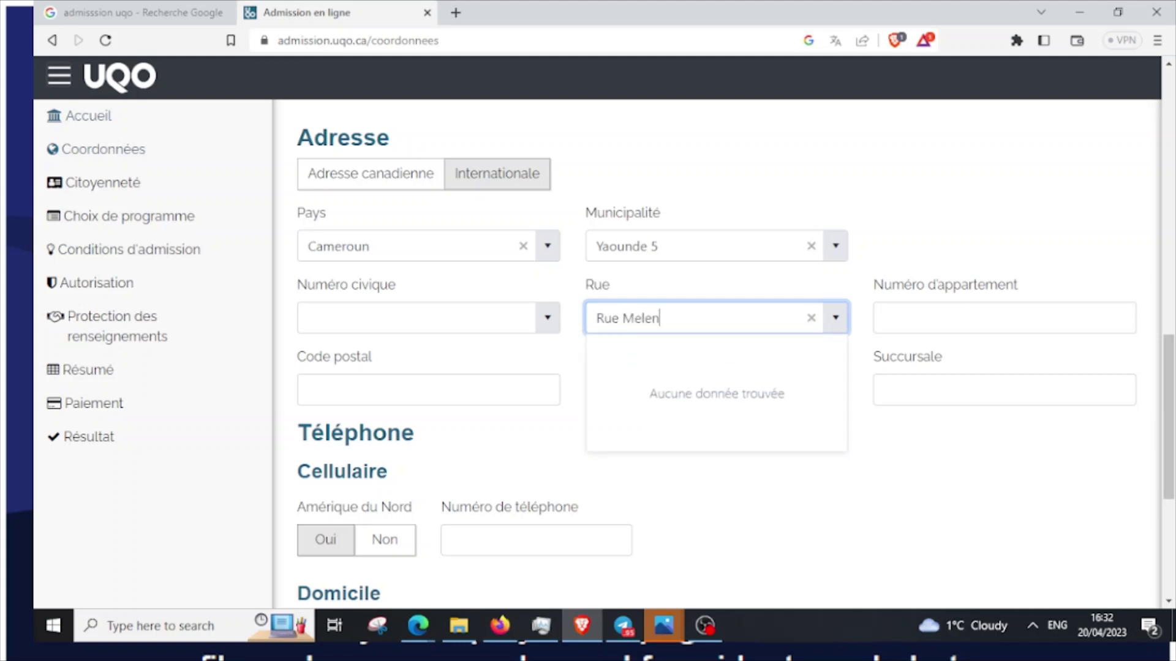
click(735, 511)
Set Cellulaire Amérique du Nord to Non and enter the applicant's cell phone number
scroll(717, 391, down, 1)
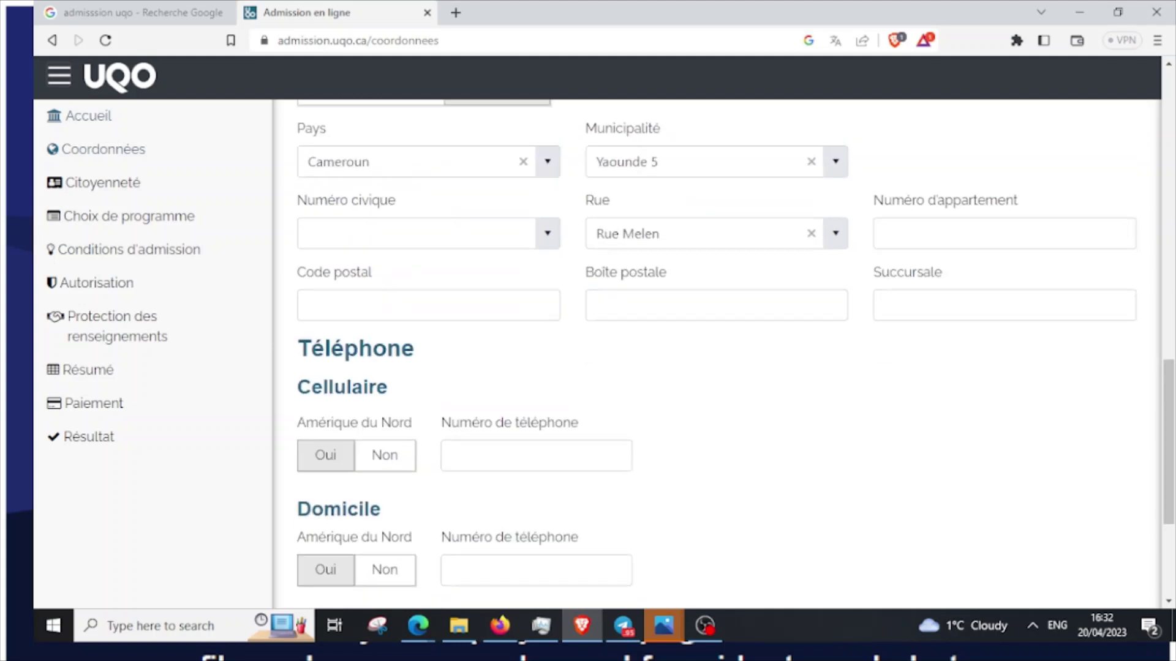
scroll(716, 349, down, 1)
scroll(716, 349, down, 3)
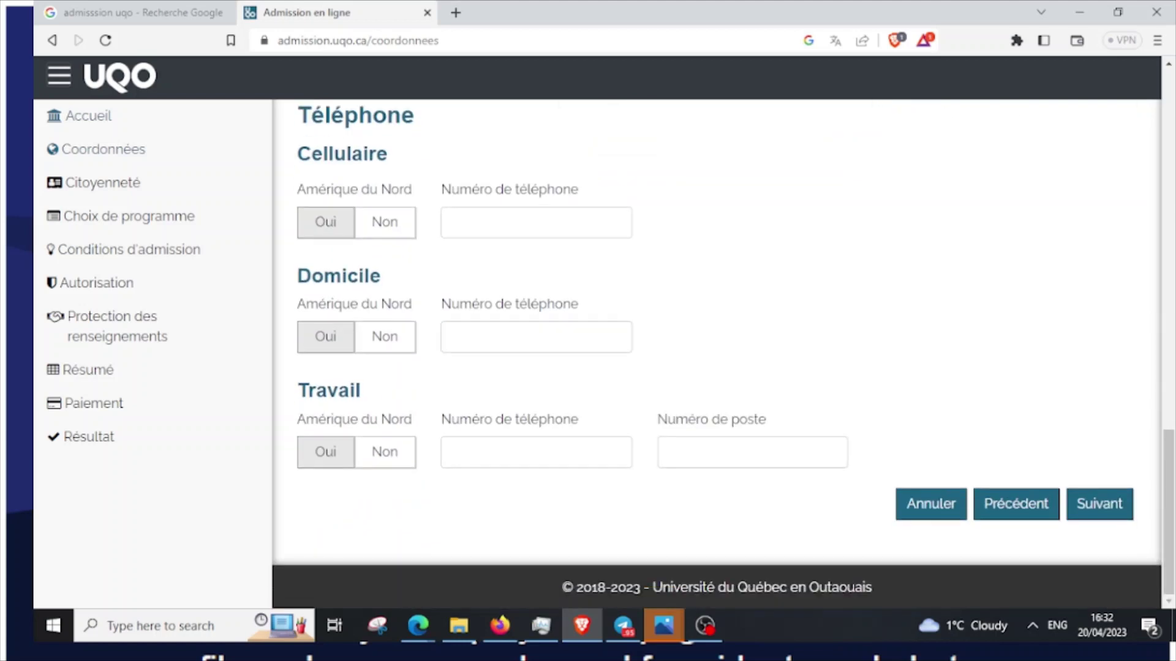
scroll(717, 349, up, 1)
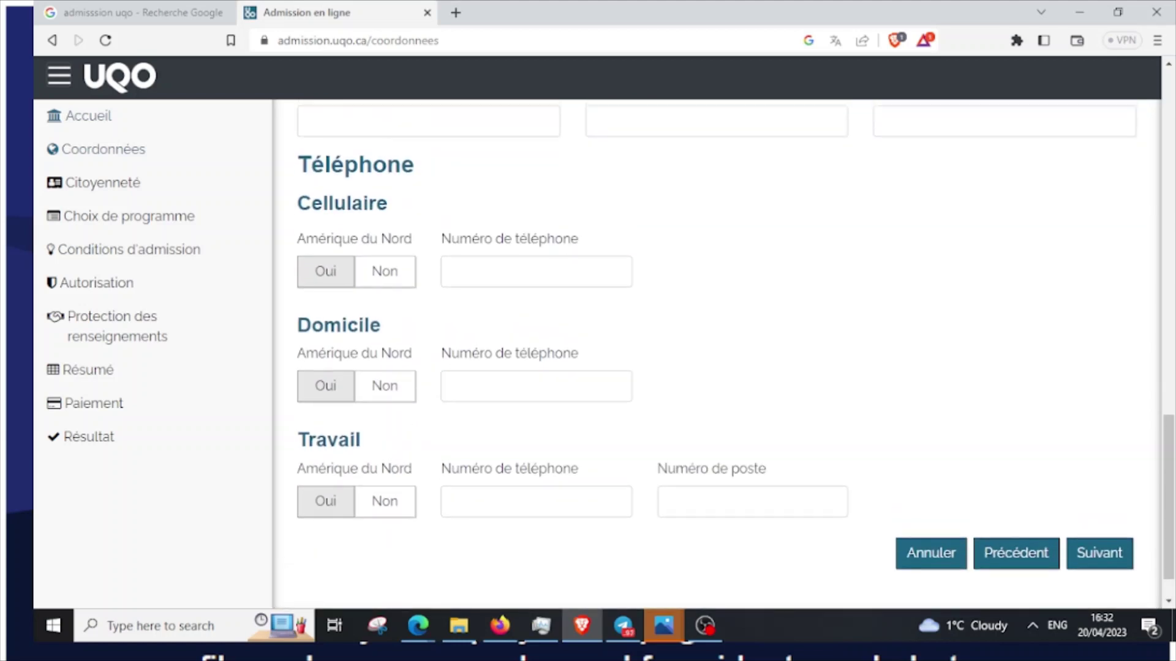
click(384, 271)
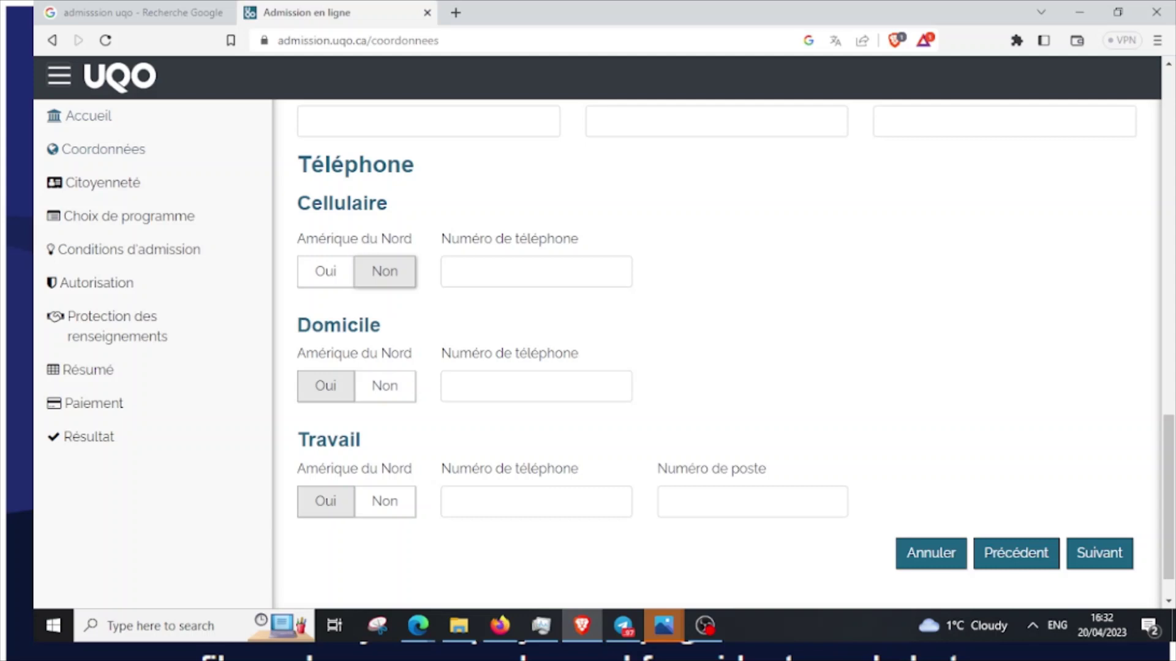
click(536, 271)
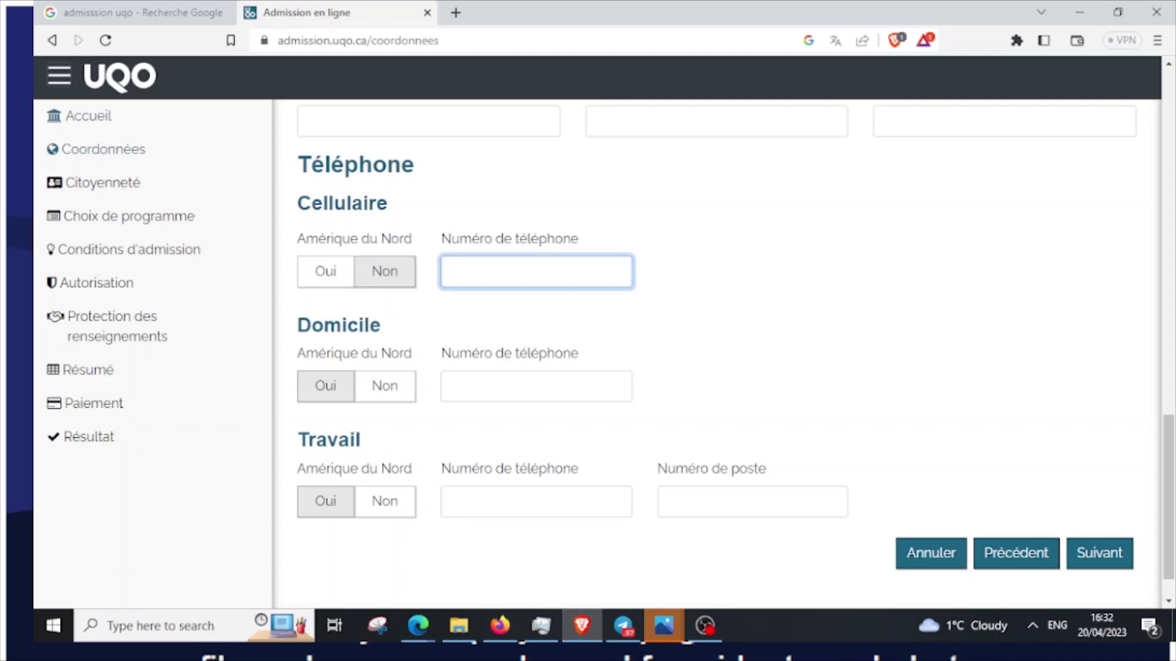
text(1234567889)
scroll(717, 337, down, 1)
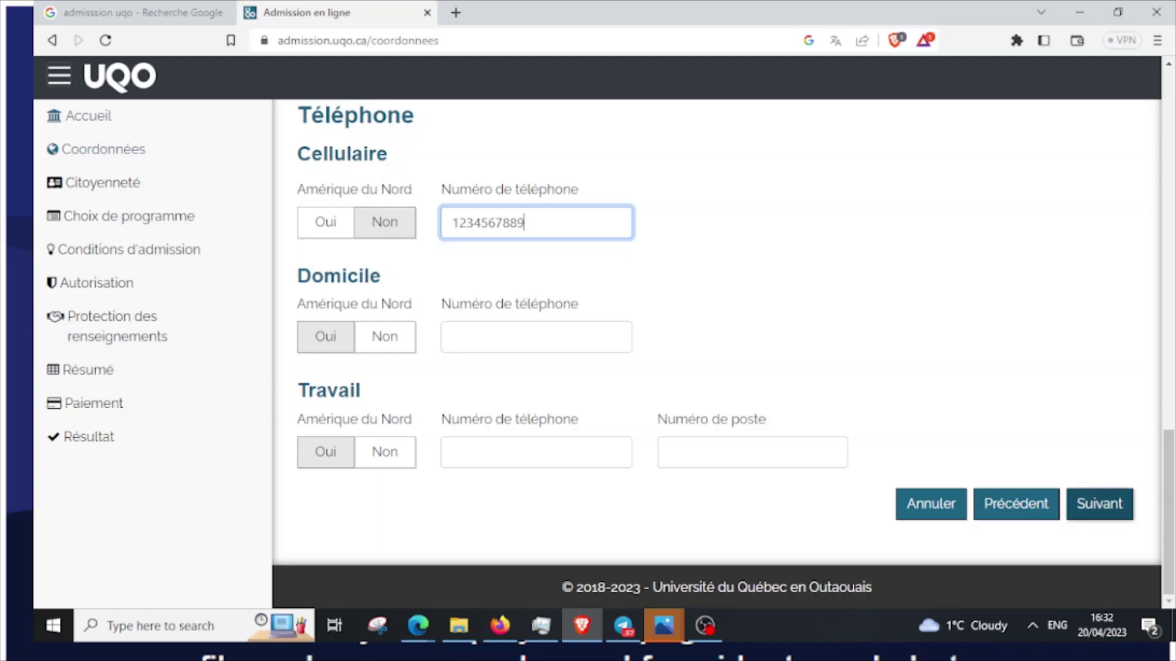
Save the contact details and declare the applicant an international student
click(1099, 504)
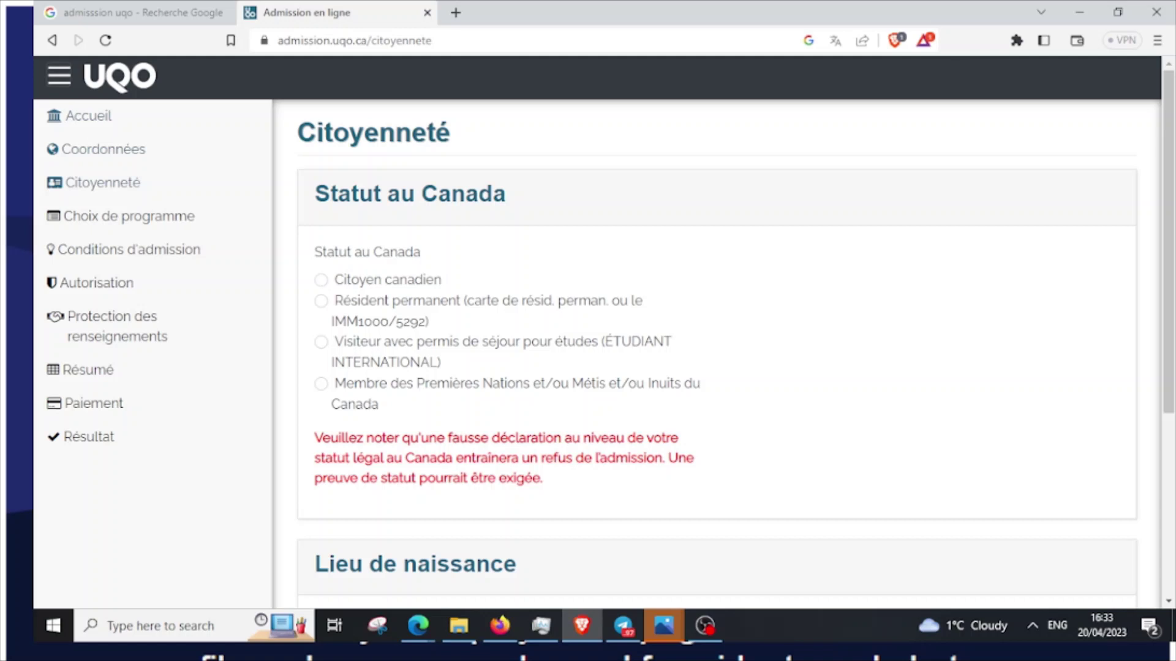
click(320, 342)
scroll(716, 355, down, 4)
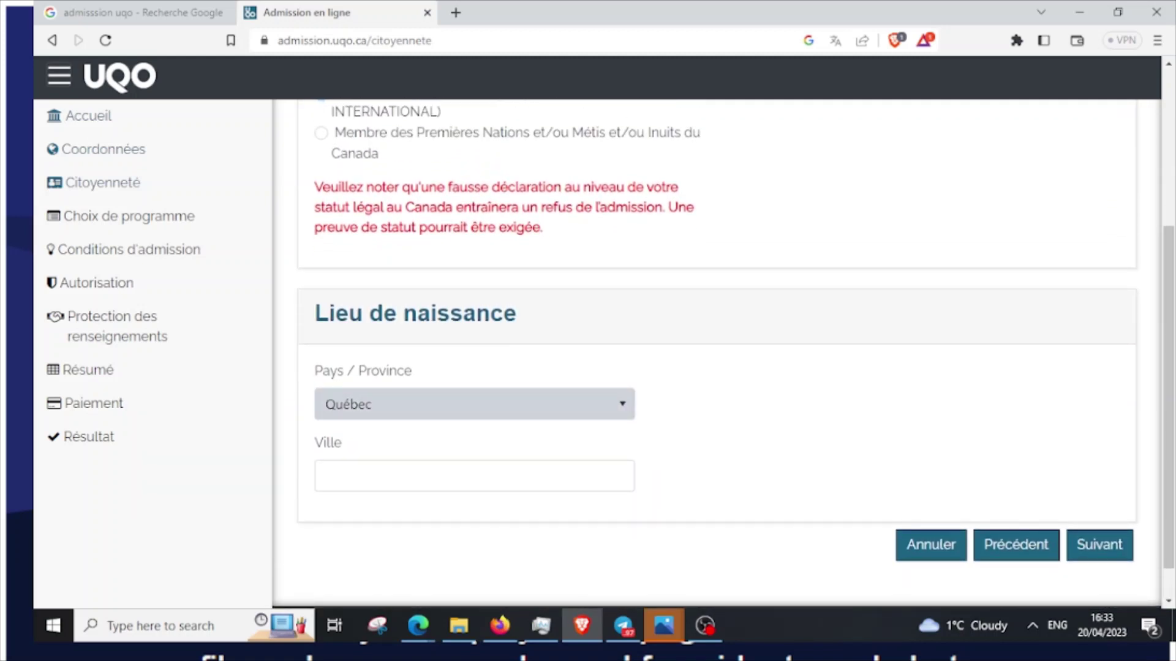
Set the birthplace to Yaoundé, Cameroun and save the citizenship details
click(474, 404)
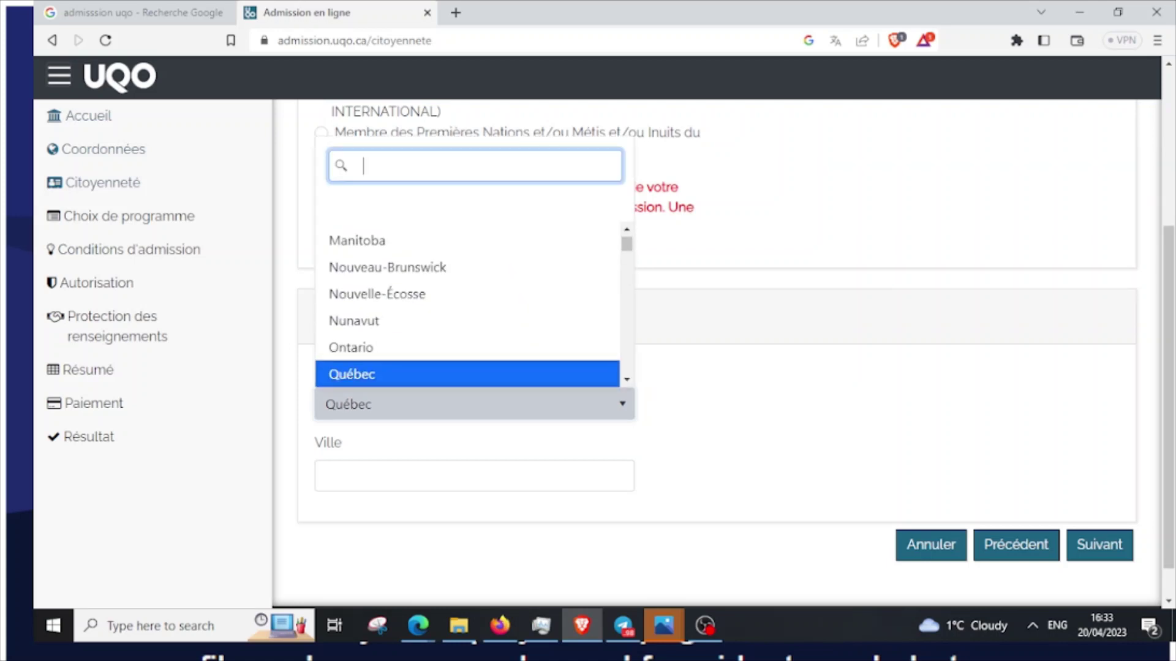
text(cam)
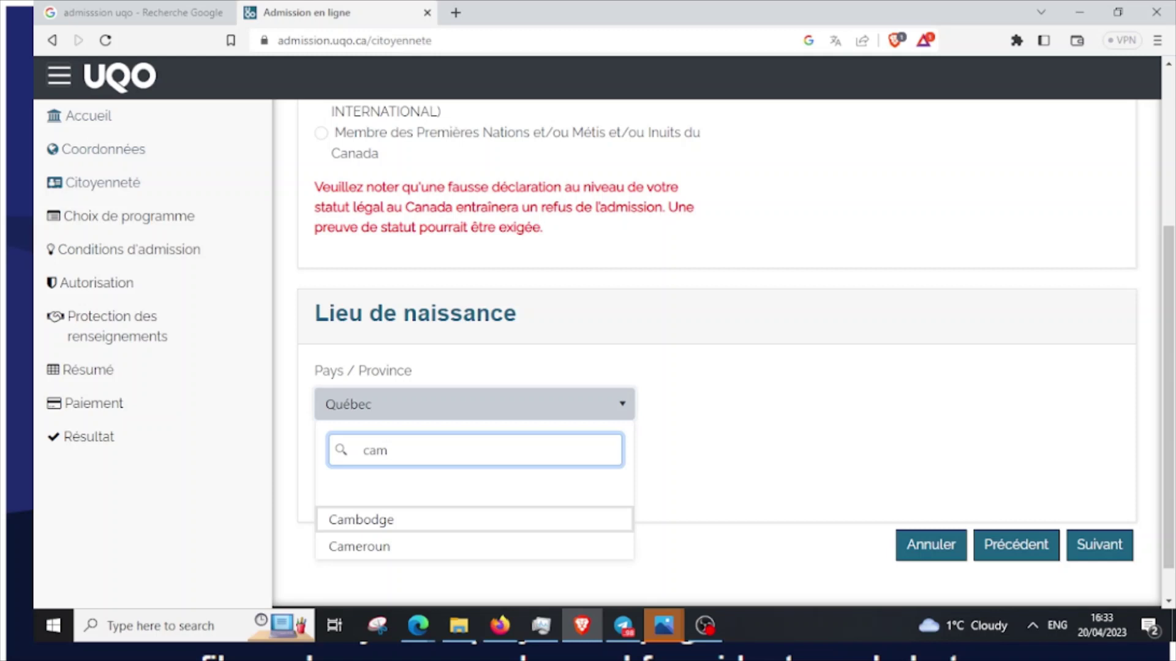
click(360, 546)
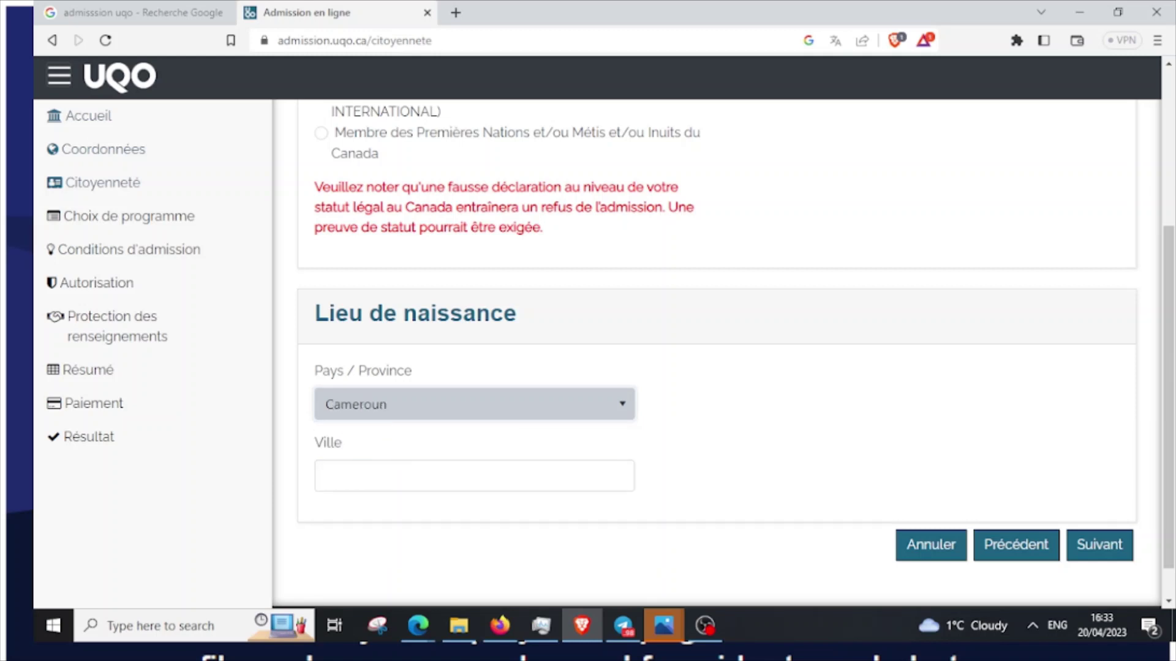
click(343, 476)
text(Y)
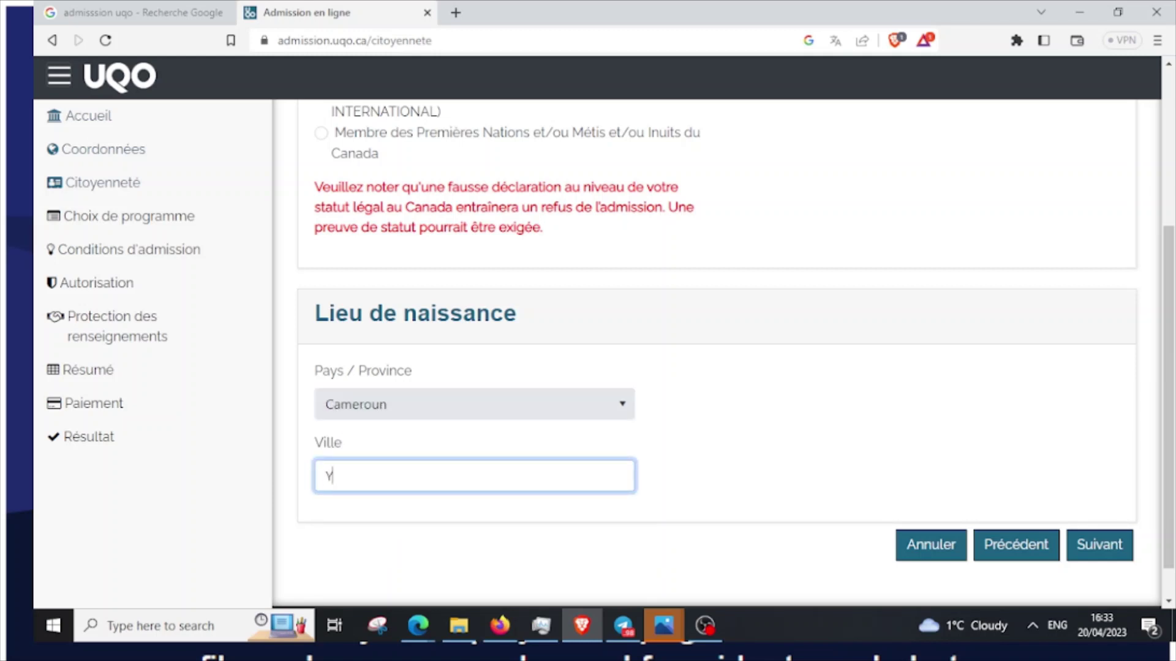
text(aoundé)
click(732, 456)
scroll(731, 456, down, 1)
click(1099, 504)
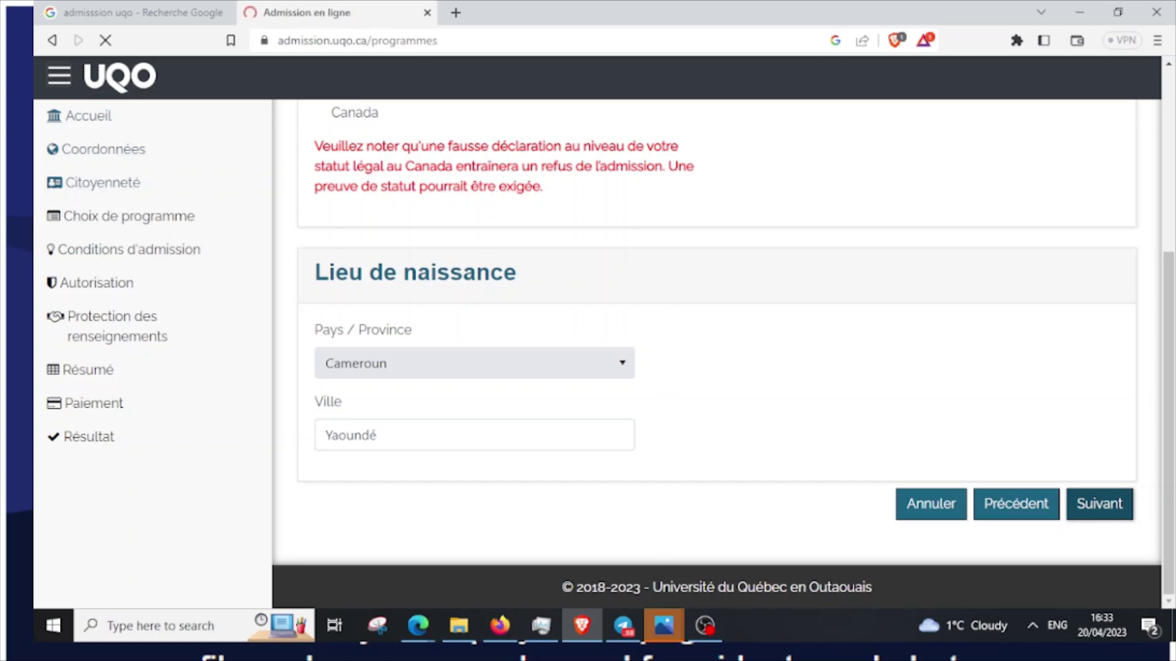
Keep the term at Automne 2023 and set the study régime to Temps complet
scroll(717, 331, down, 2)
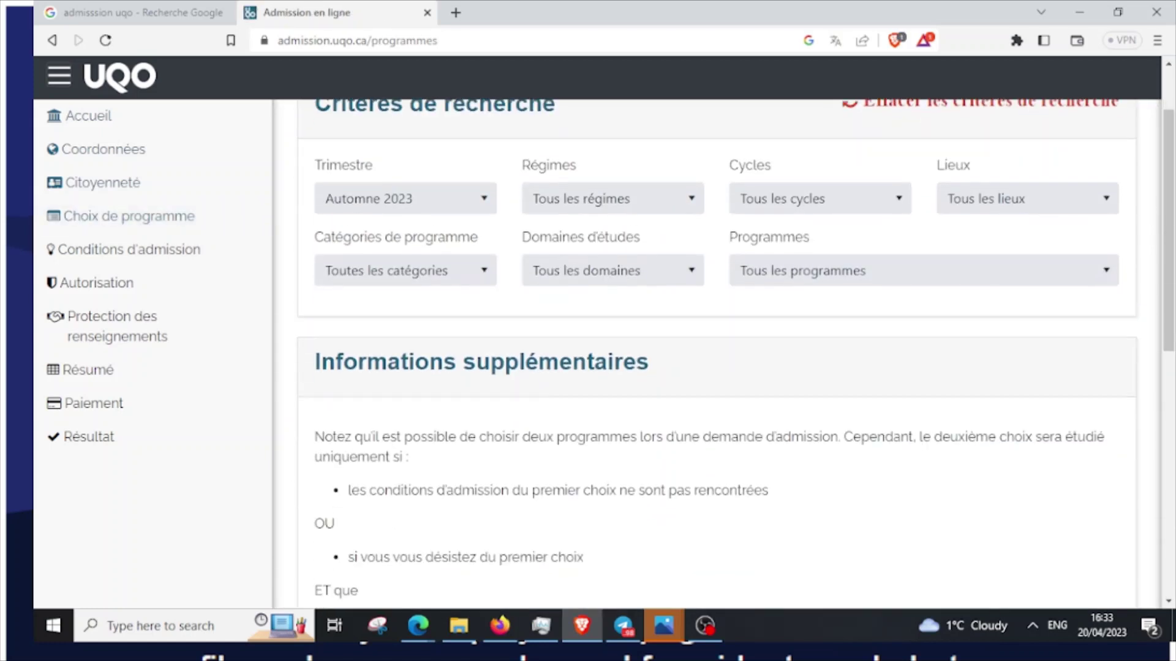
scroll(716, 331, up, 1)
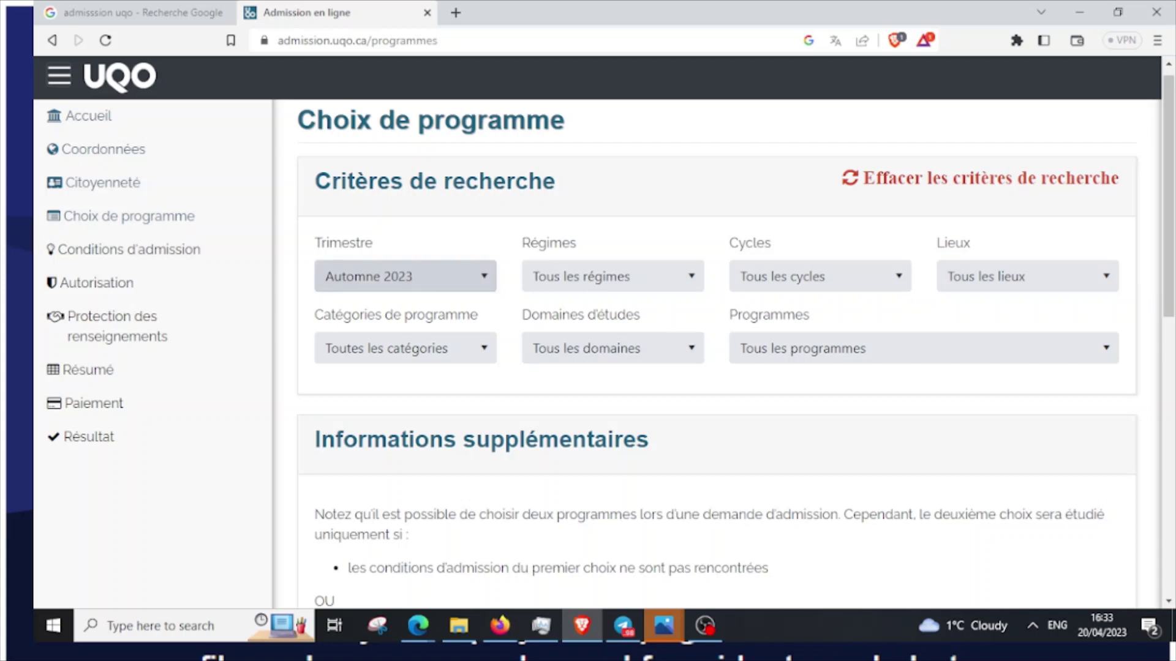
click(405, 276)
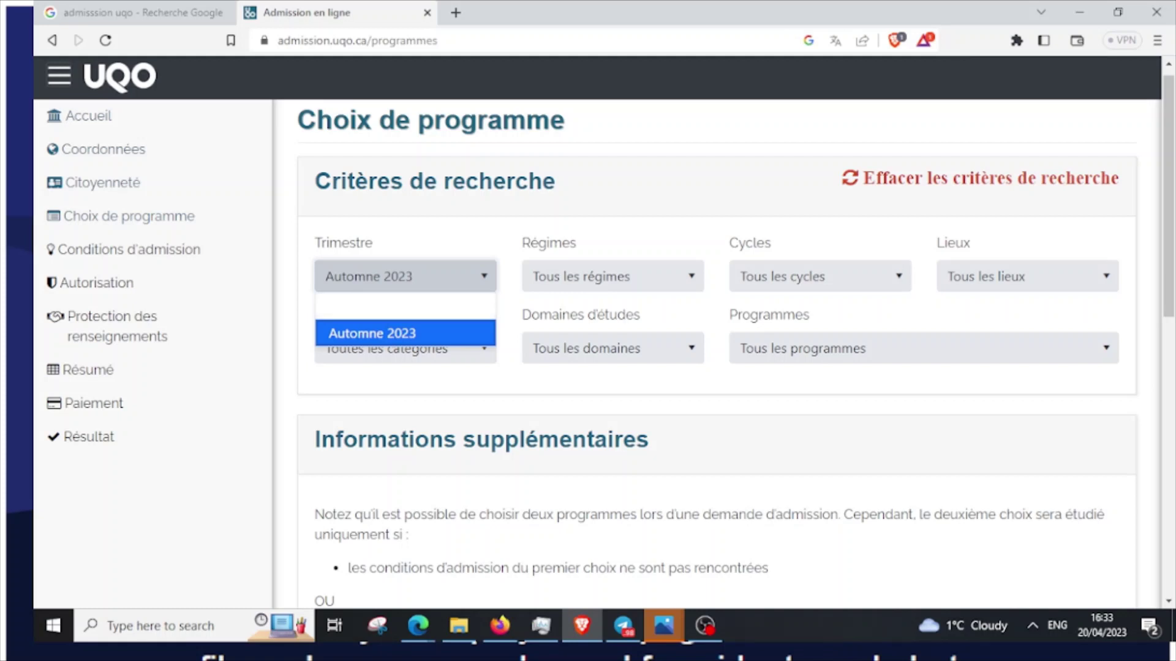
key(Escape)
key(Tab)
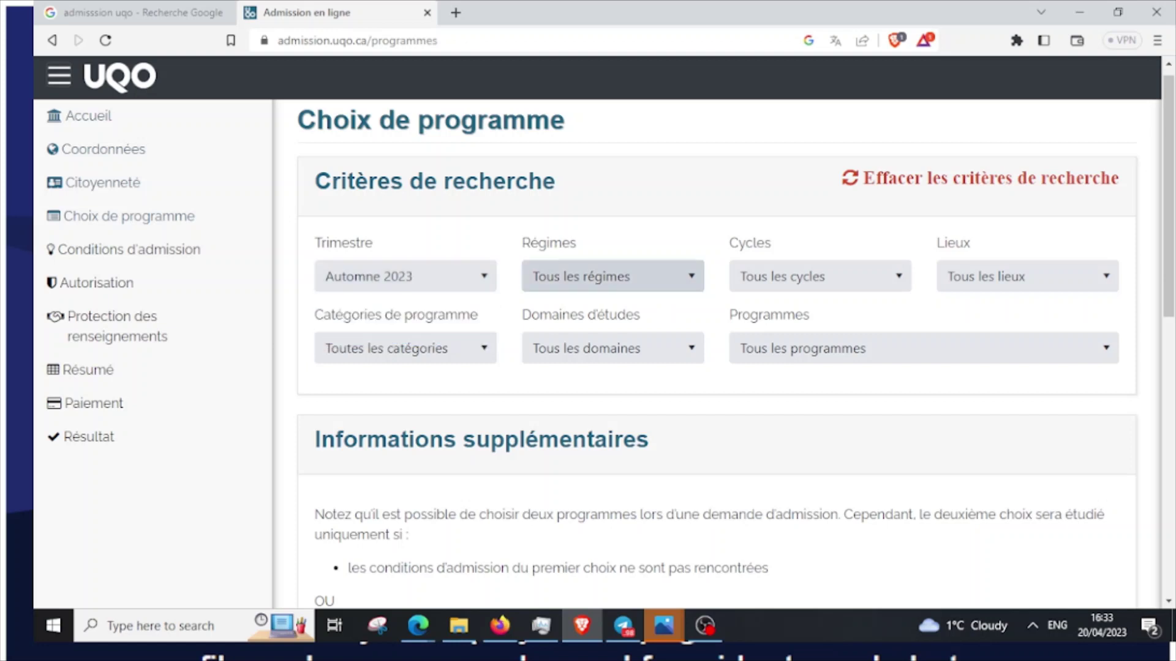
key(alt+Down)
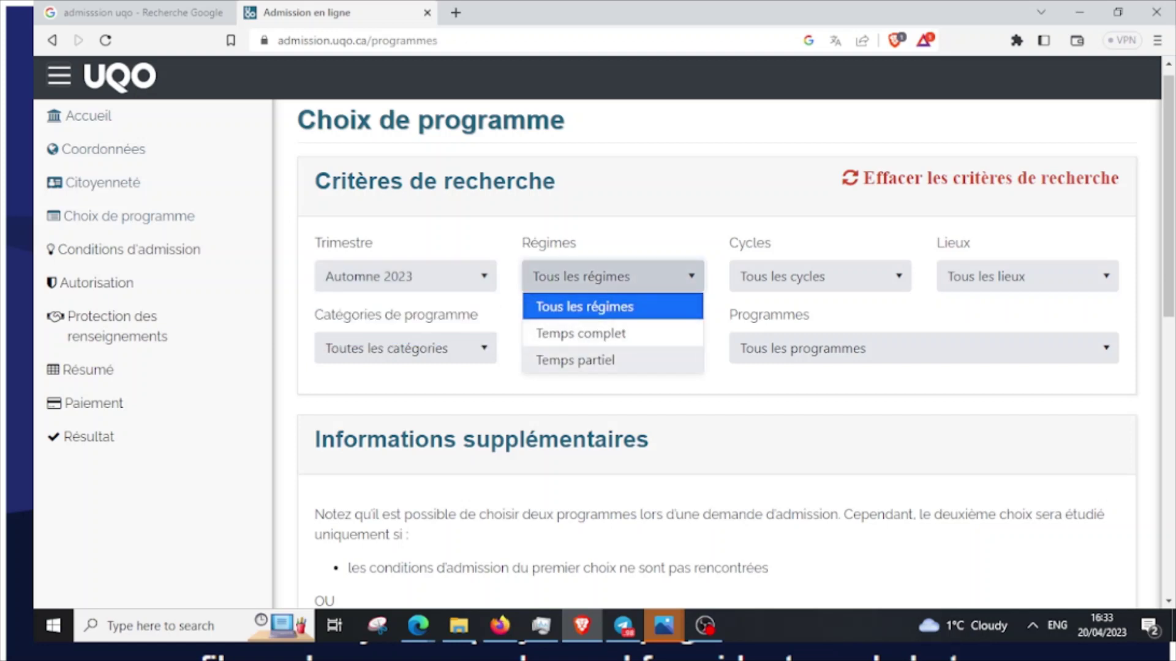
click(580, 333)
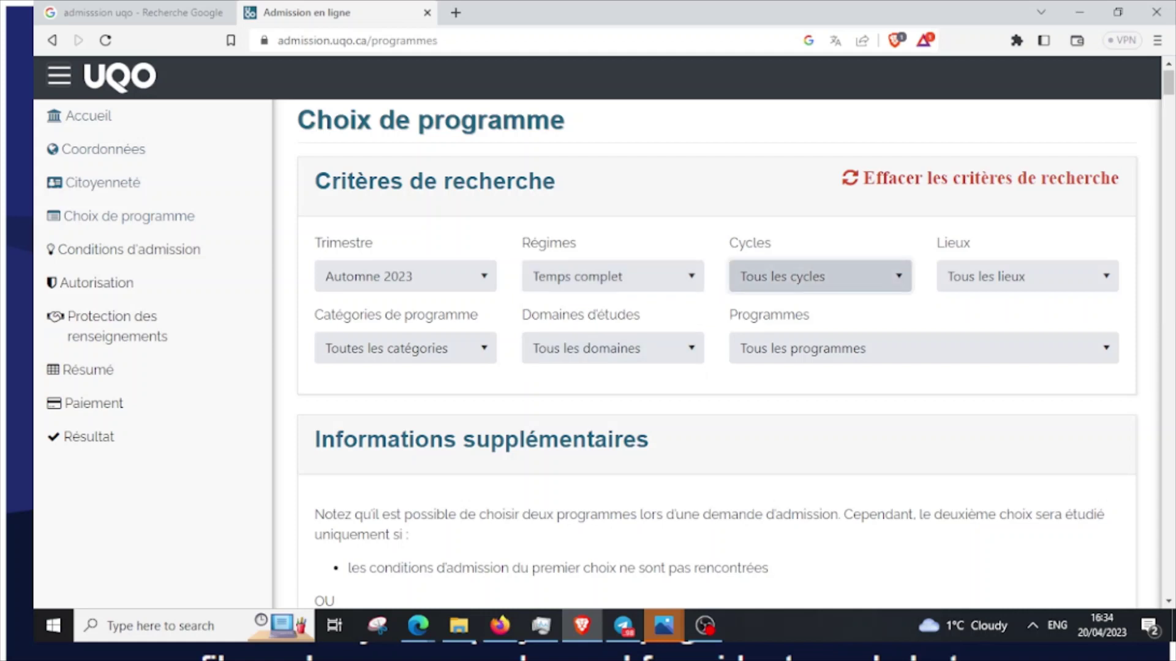
click(819, 276)
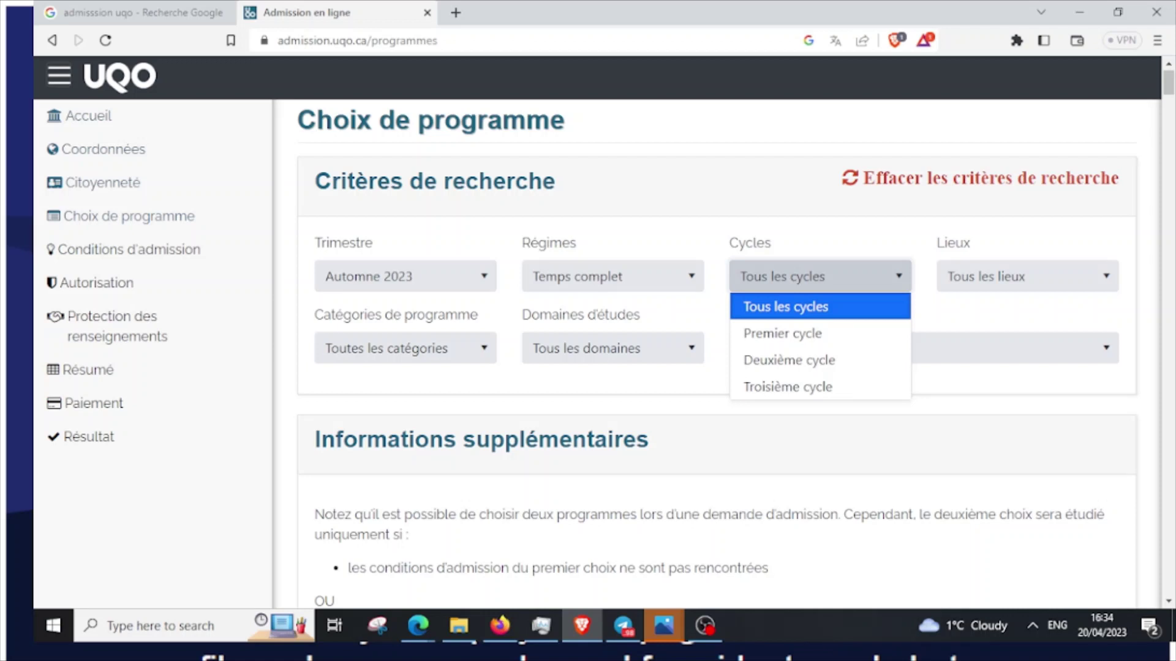
key(Return)
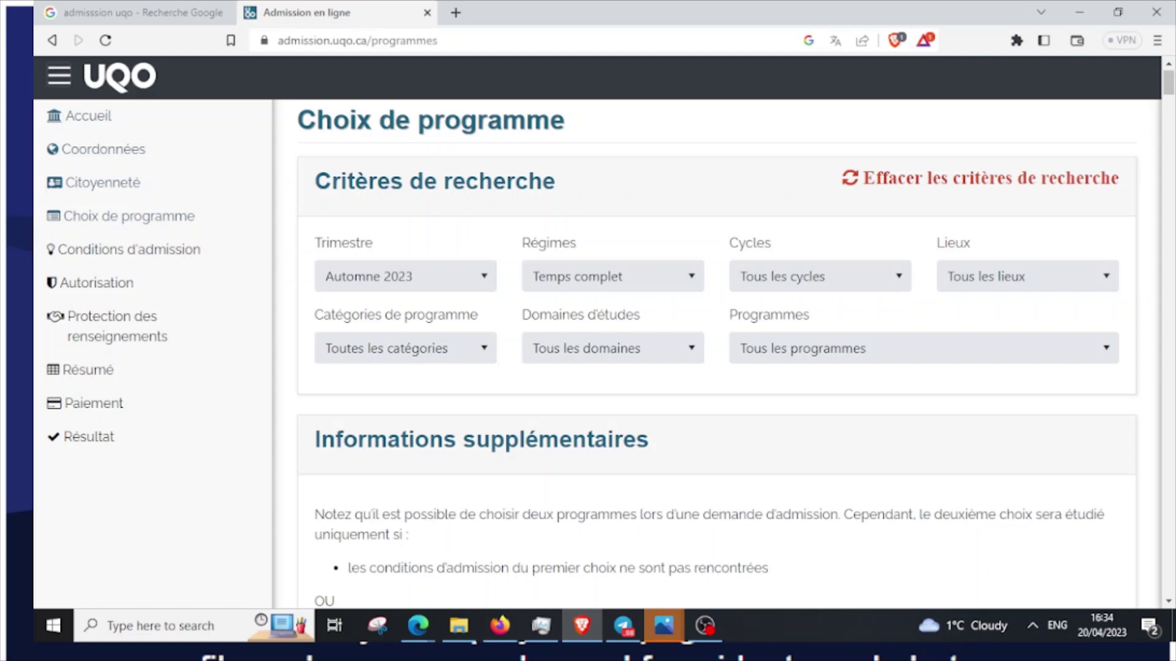
click(819, 276)
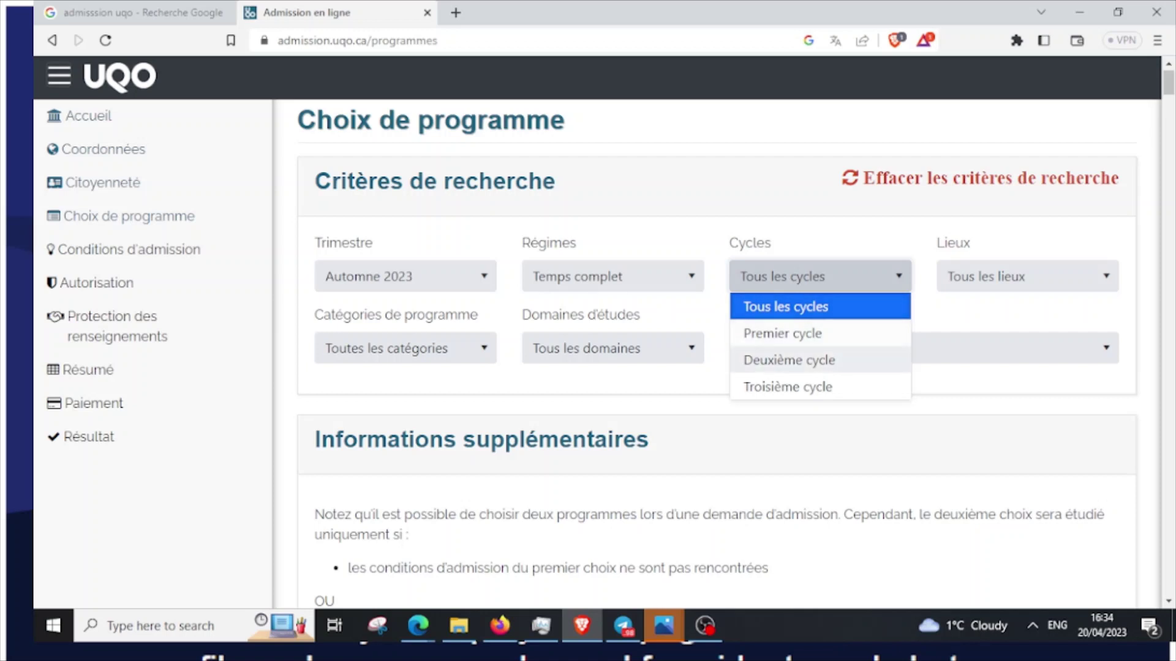
Filter programmes to Premier cycle, the Gatineau campus and the Baccalauréat category
click(782, 333)
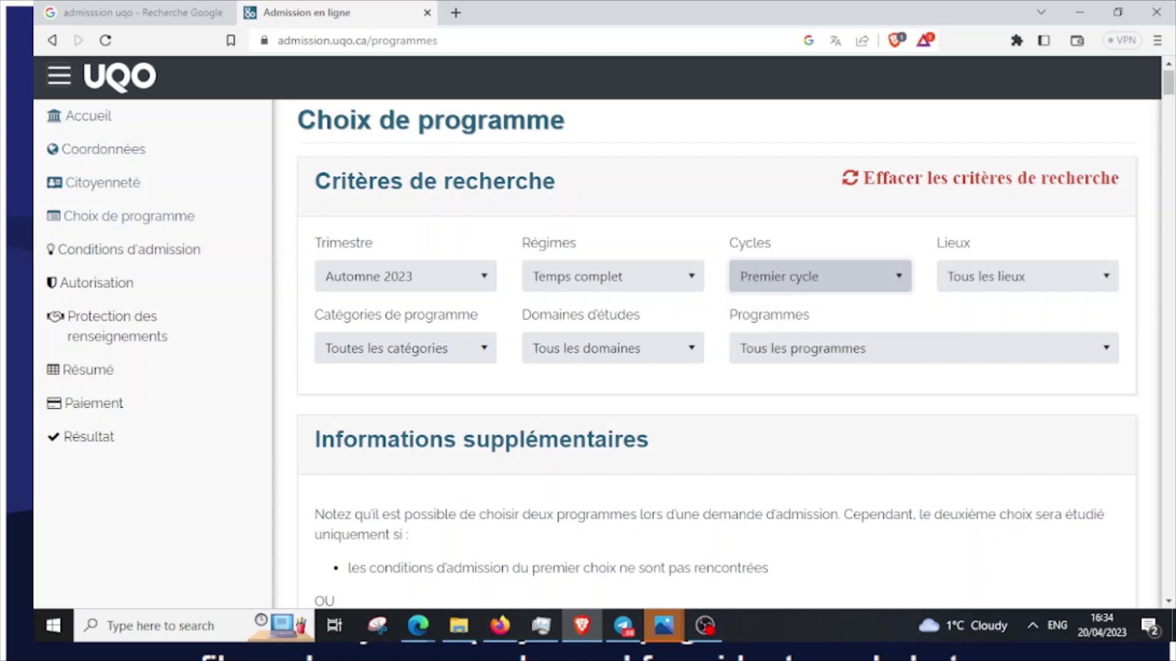
click(1027, 276)
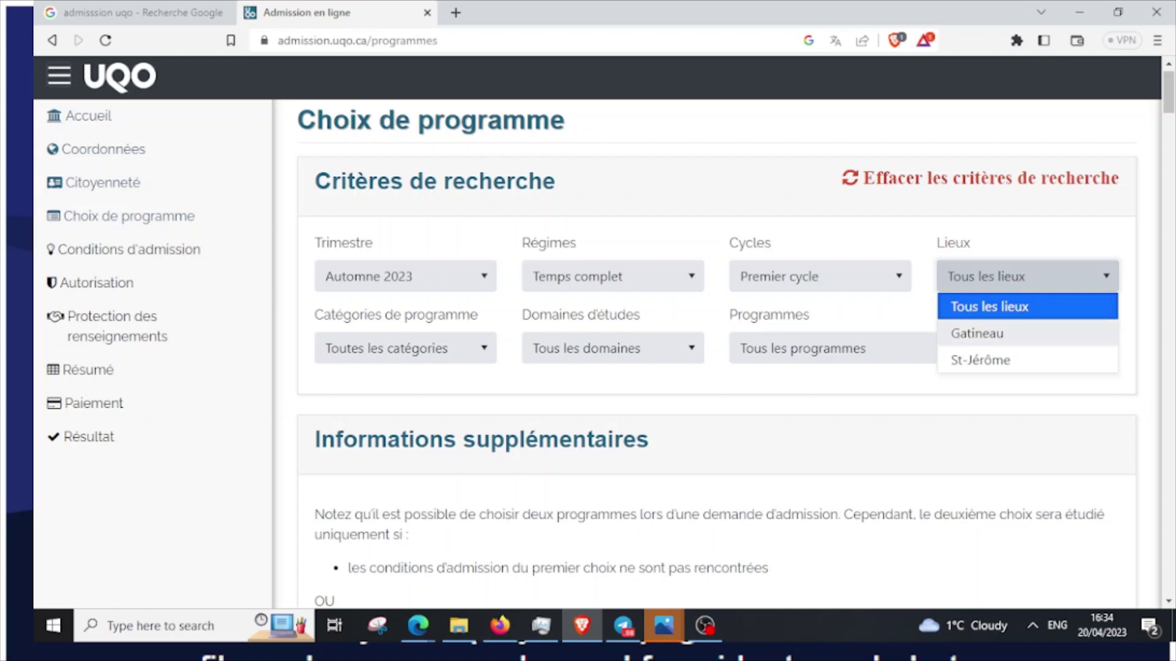
key(Escape)
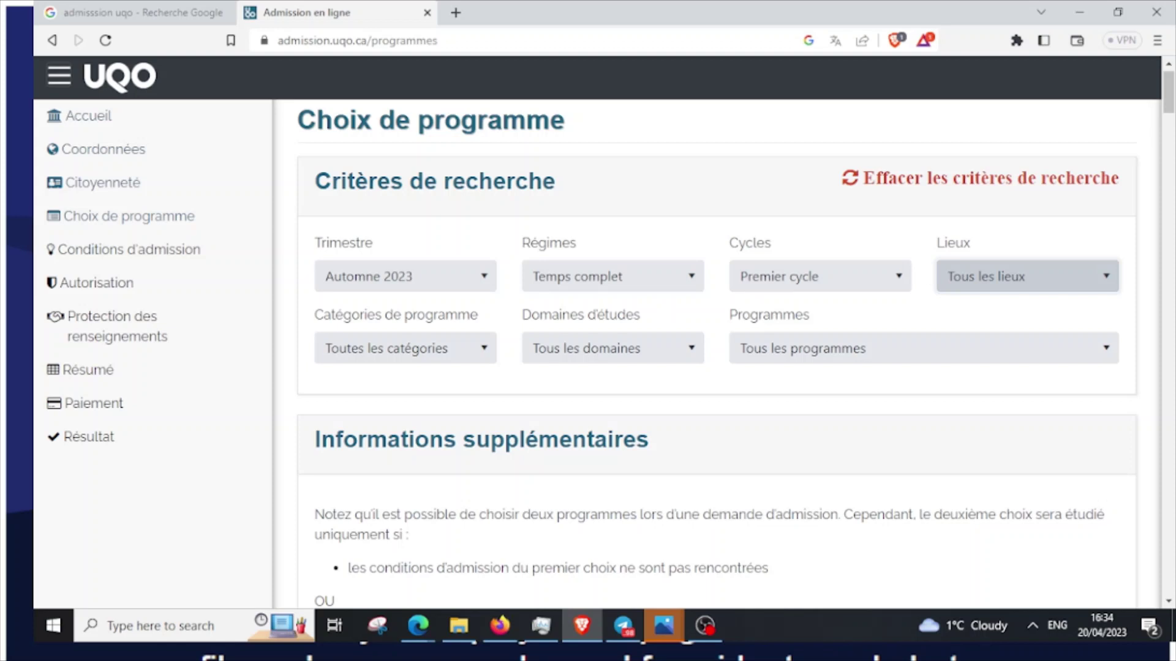
click(1027, 276)
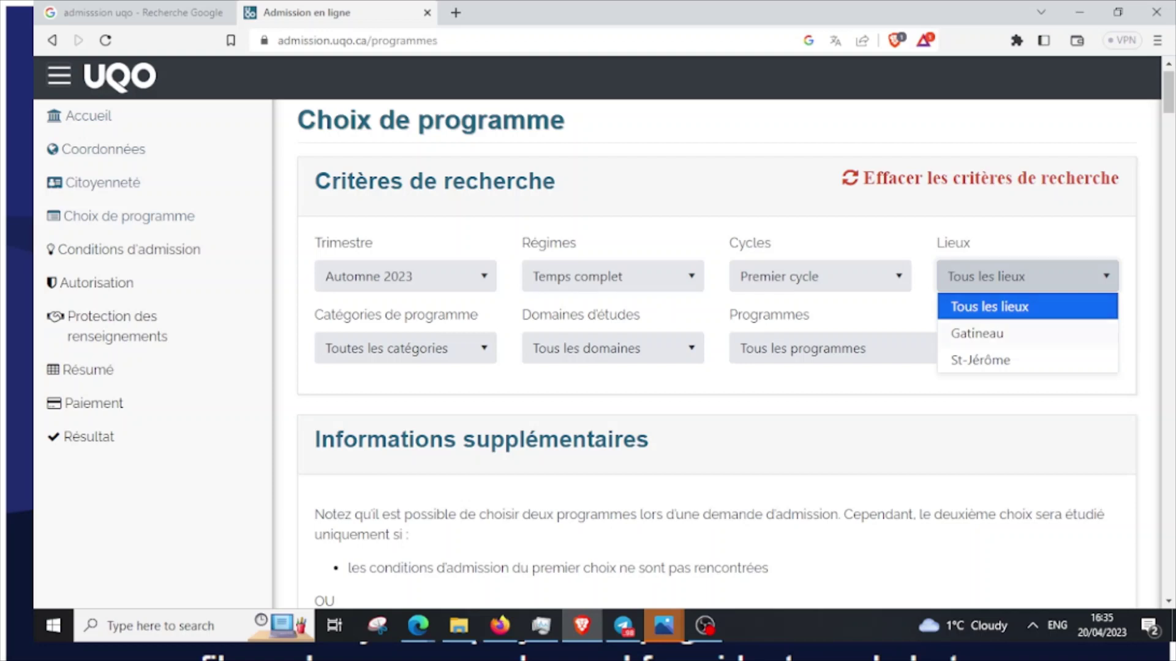
click(977, 334)
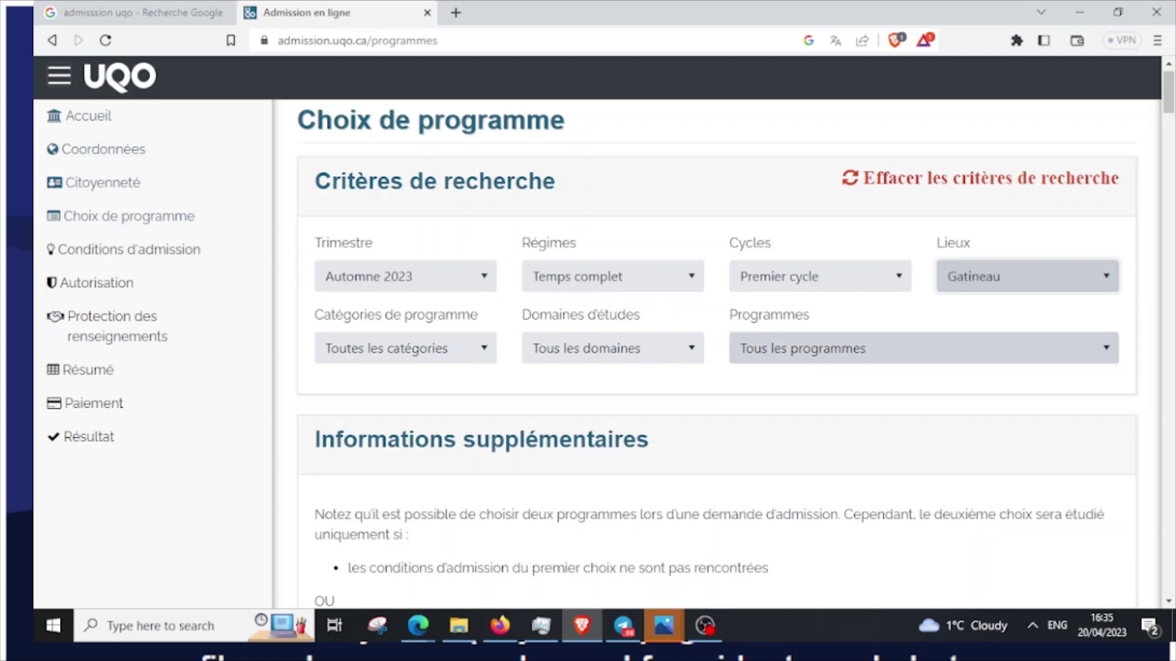
click(398, 348)
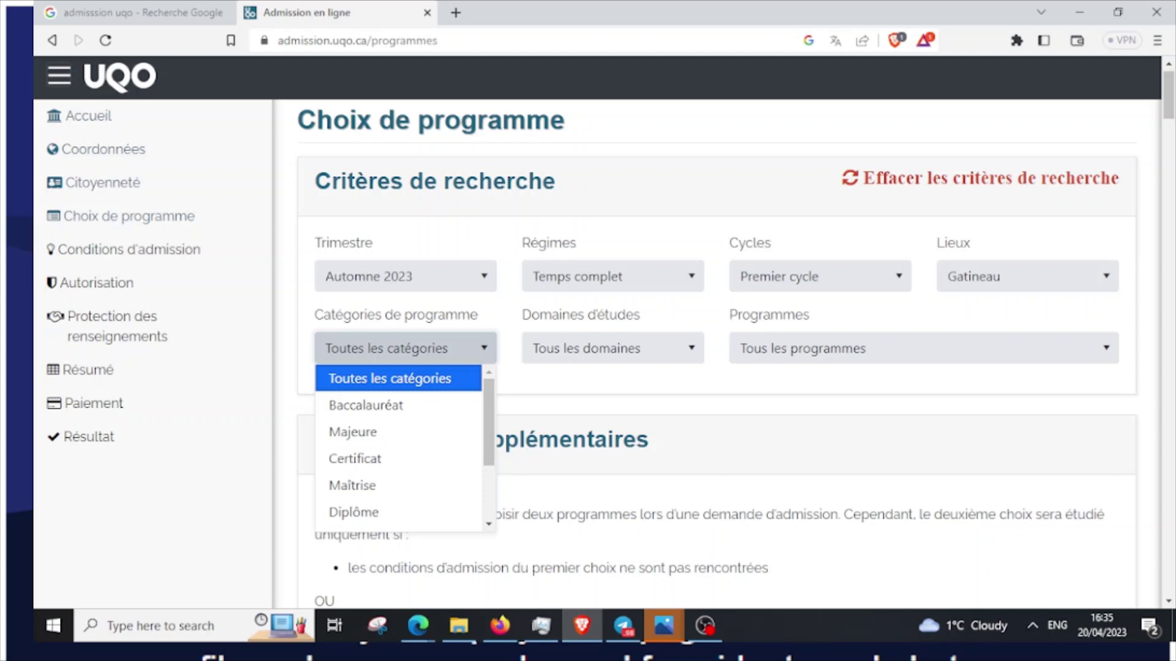
click(365, 404)
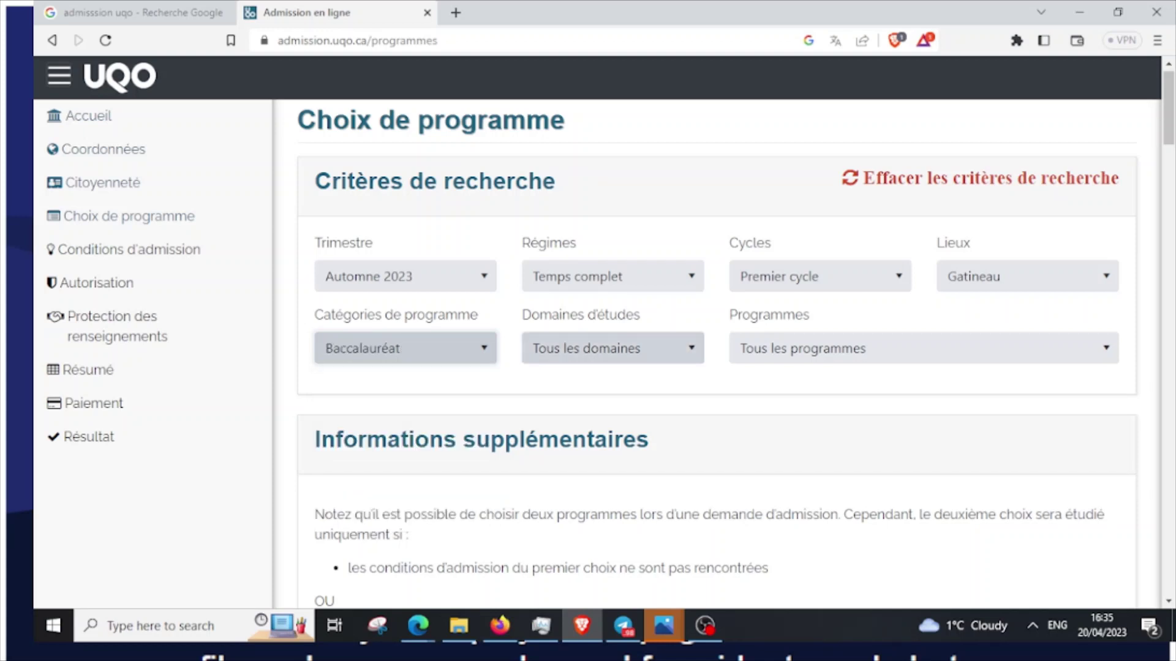
click(606, 347)
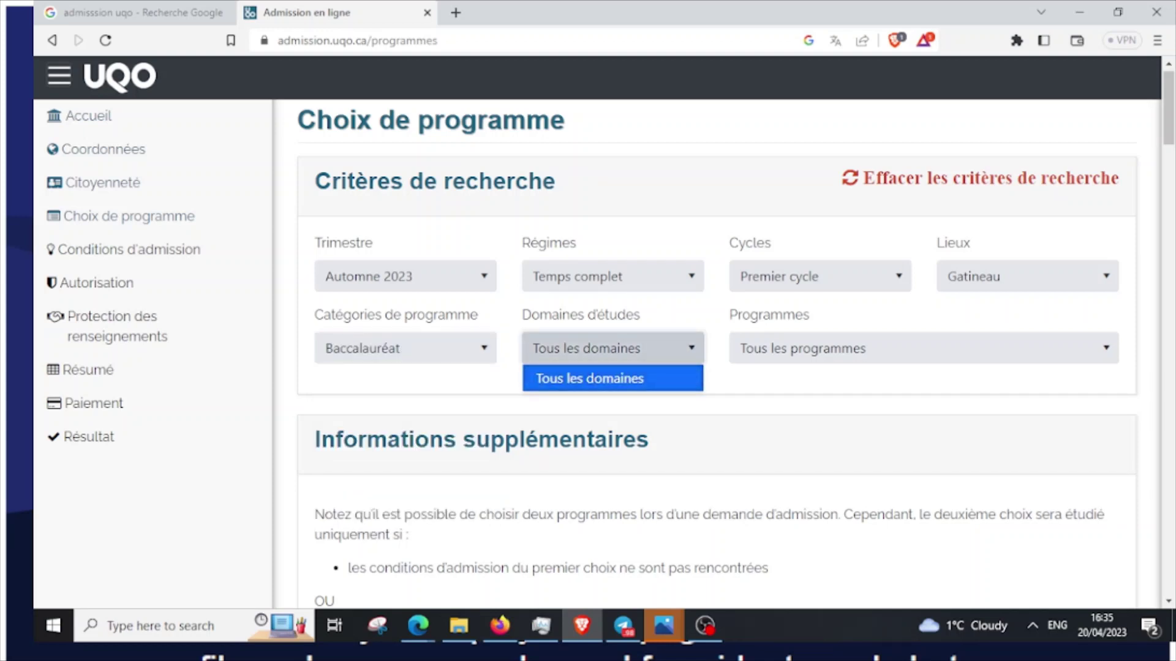
Browse the matching programmes list without selecting one, then open a new browser tab
click(613, 379)
click(918, 348)
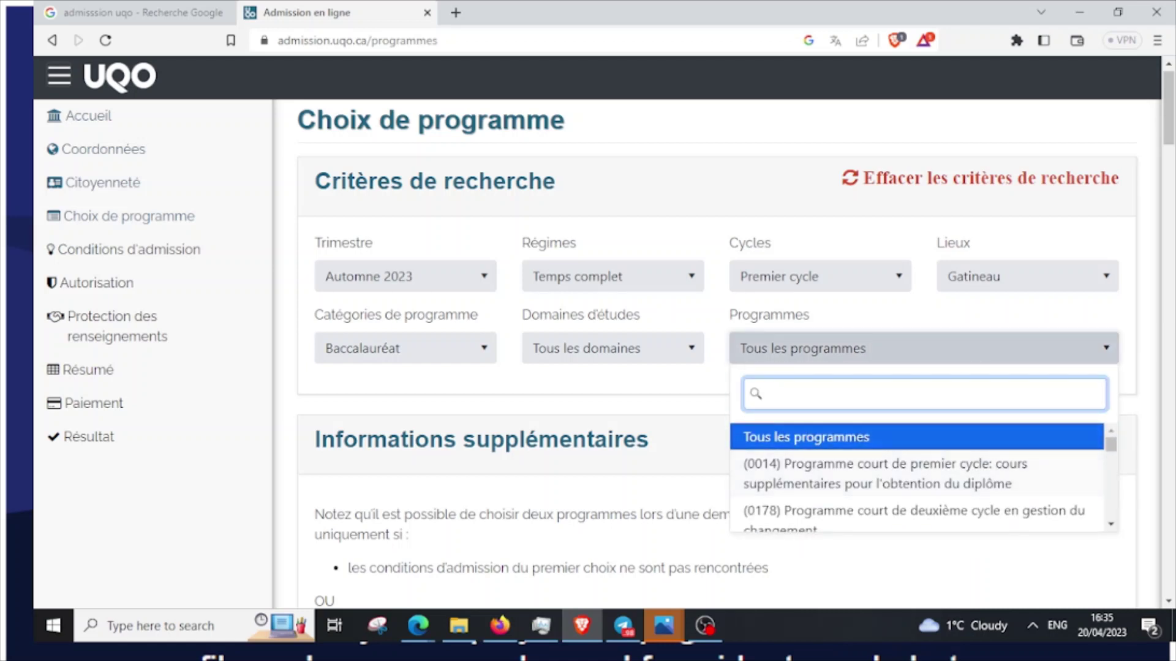
click(612, 348)
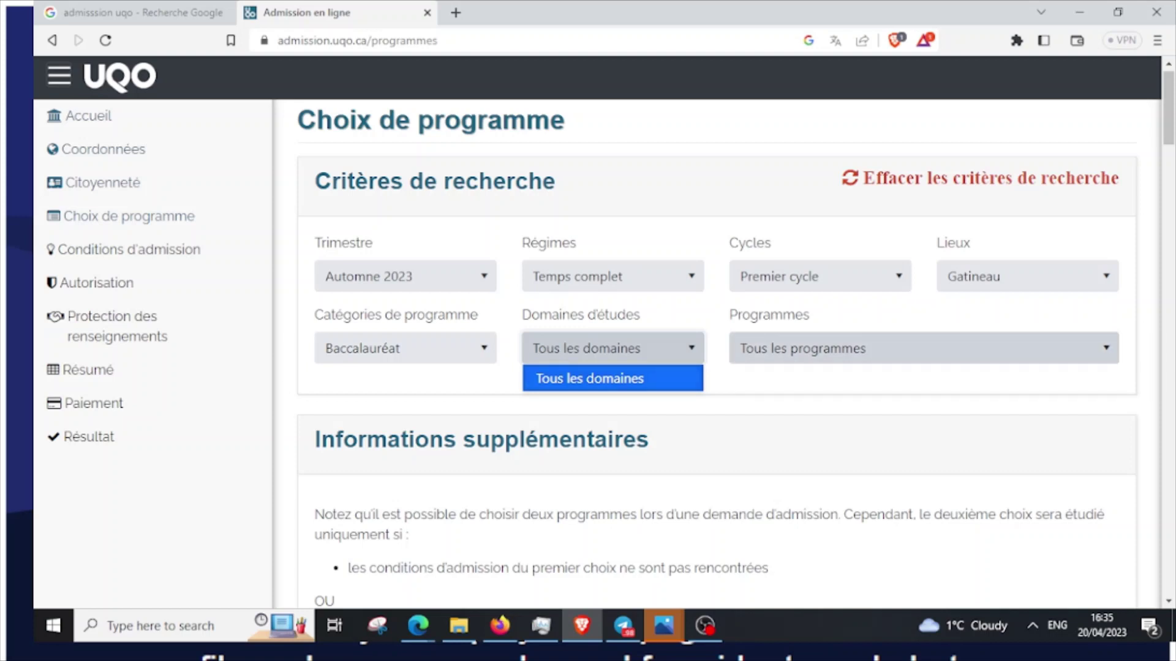
click(923, 348)
scroll(924, 477, down, 1)
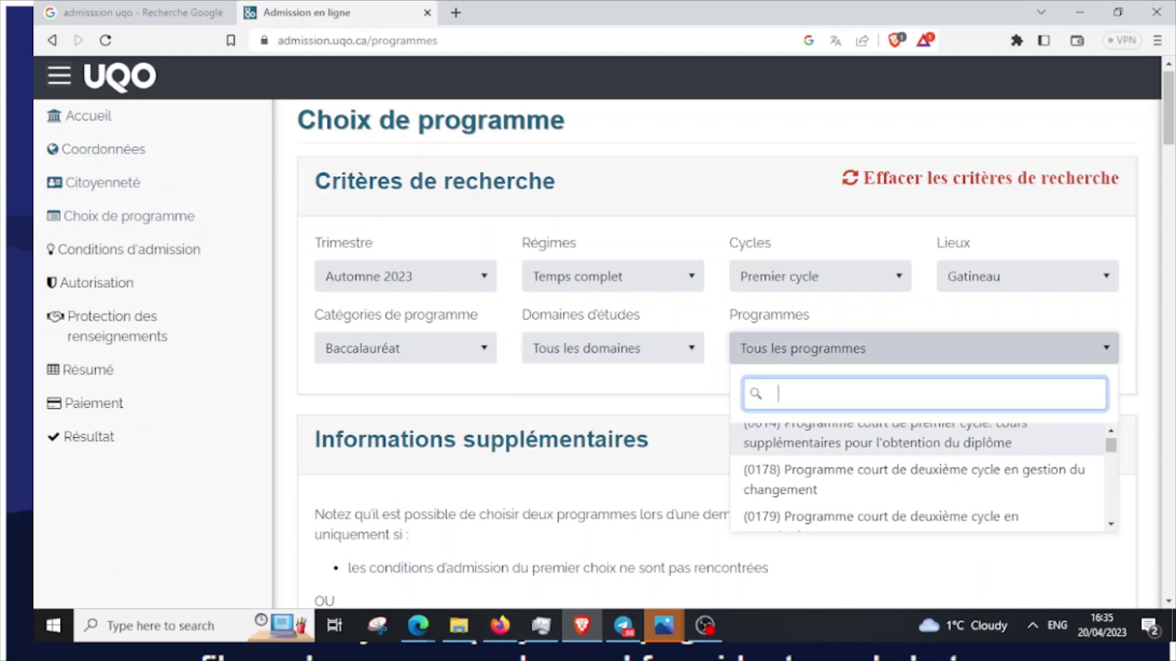
scroll(919, 453, down, 2)
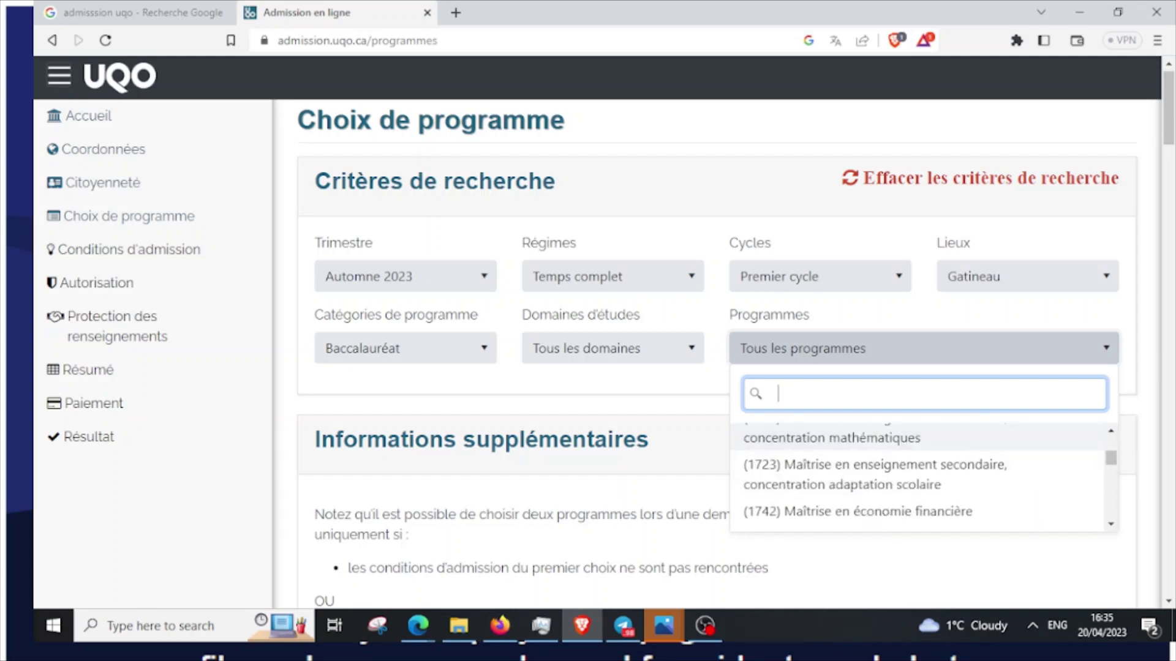
key(Down)
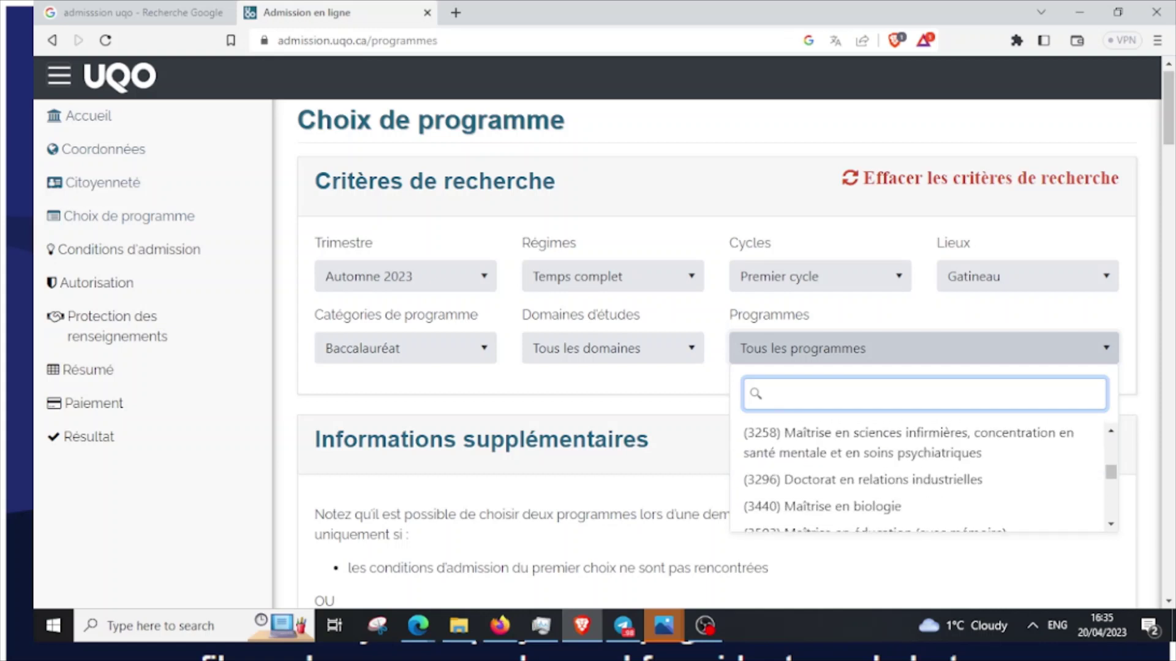
key(Down)
key(Down)
key(Down)
key(Down)
key(Down)
key(Down)
key(Down)
key(Down)
key(Down)
key(Down)
key(Down)
key(Down)
key(Down)
key(Down)
key(Down)
key(Down)
key(Down)
key(Down)
key(Down)
key(Down)
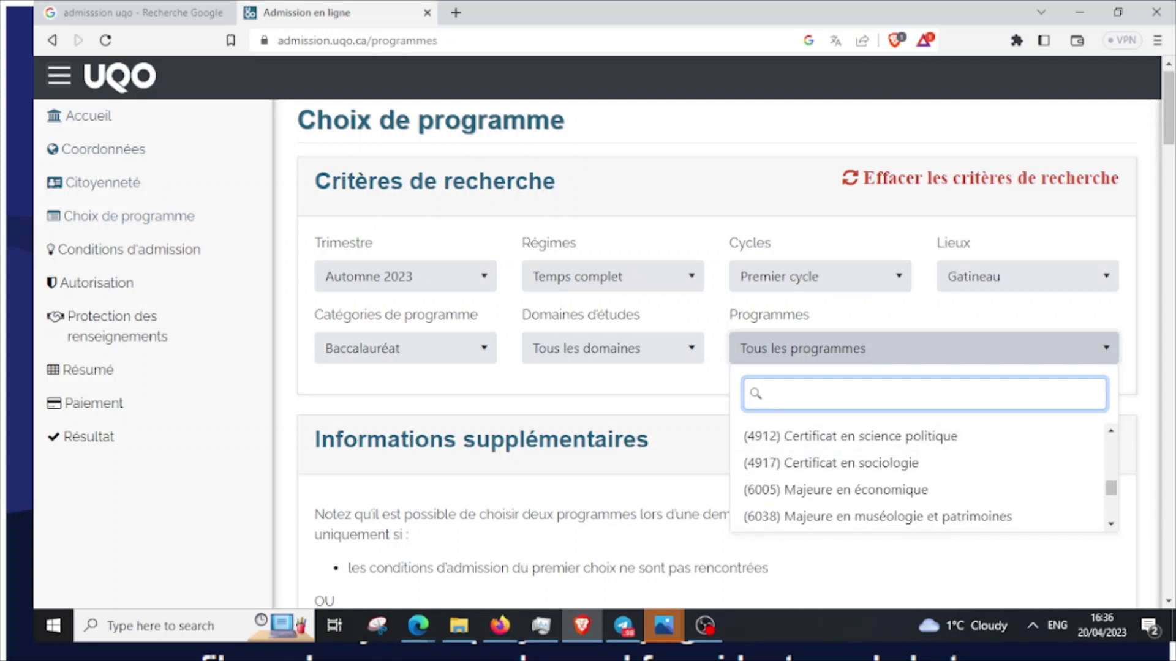
key(Escape)
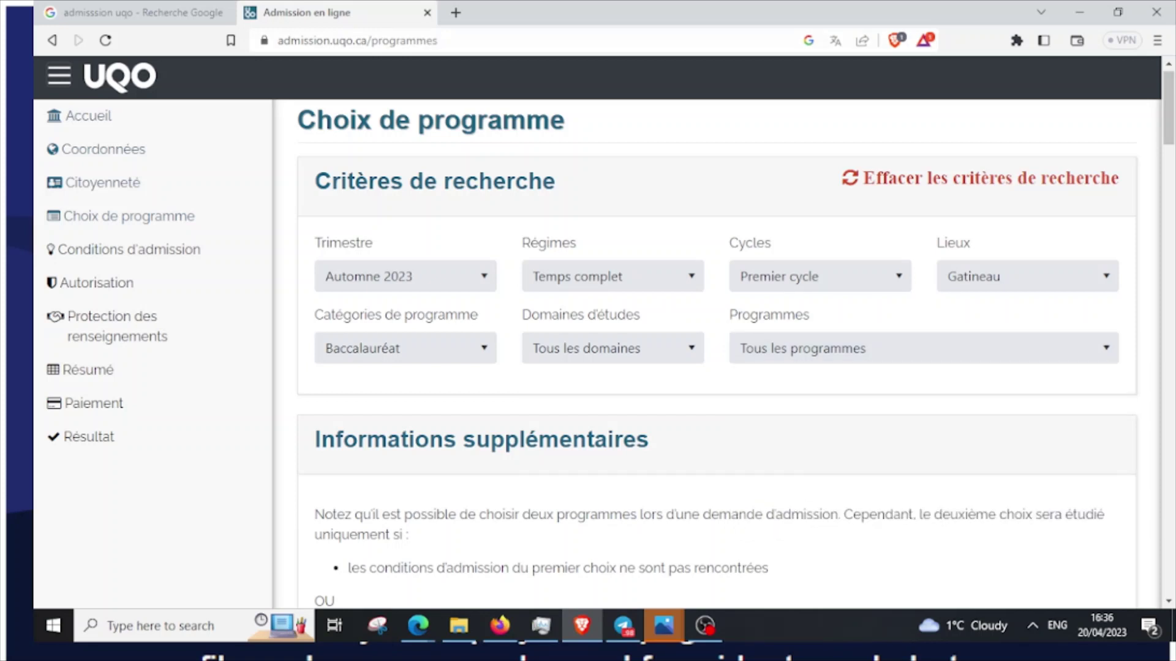
key(ctrl+t)
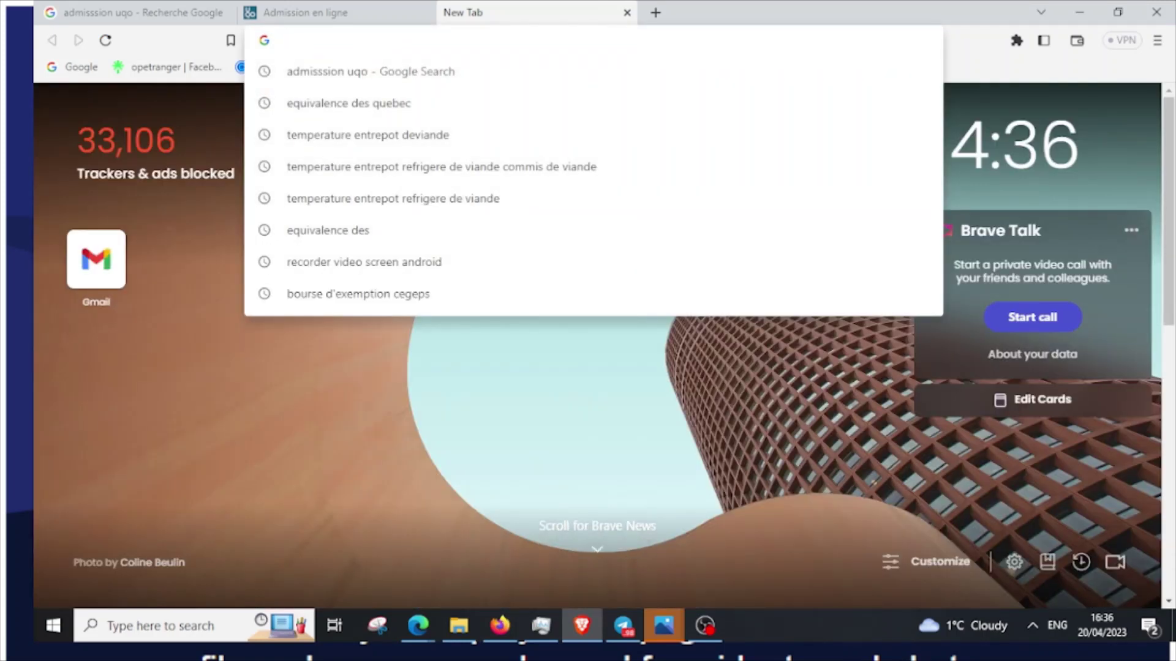
Search Google for 'baccalaureat en genie mecanique uqo' from the new tab's address bar
key(Escape)
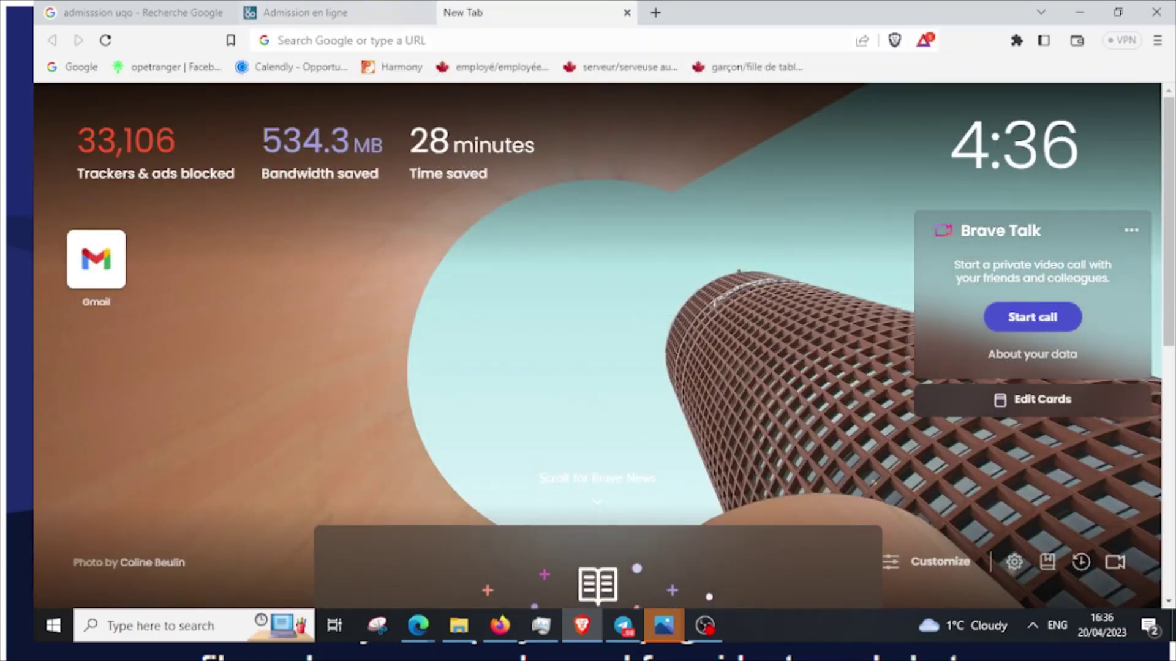
click(352, 39)
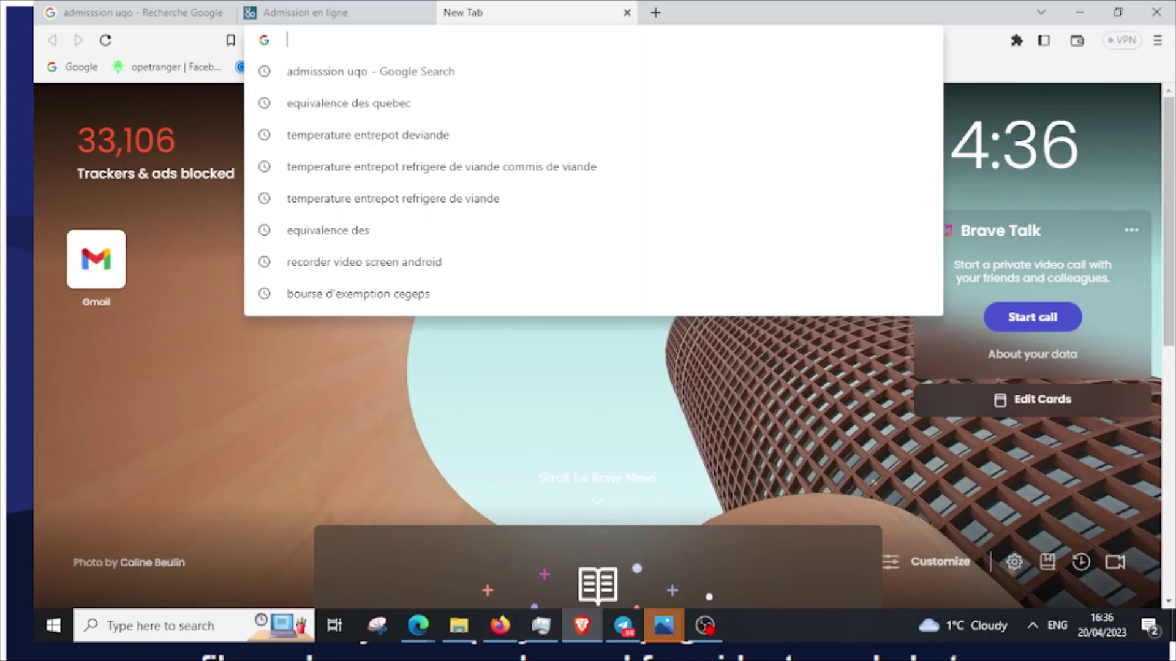
text(b)
key(BackSpace)
key(BackSpace)
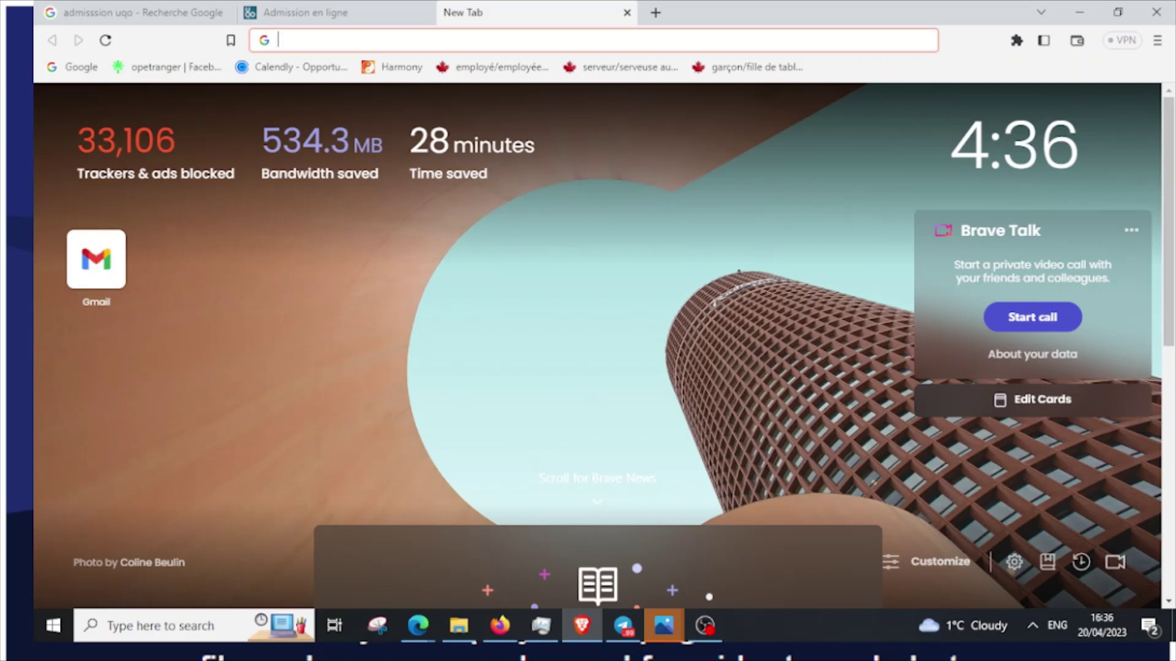
text(bacca)
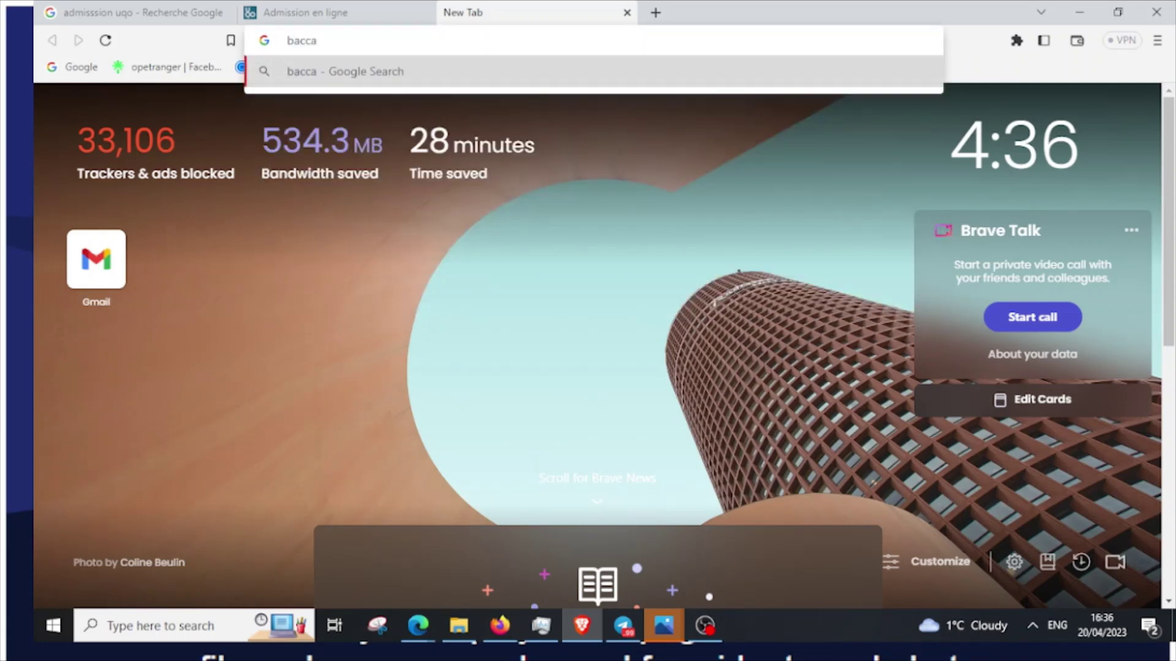
text(laure)
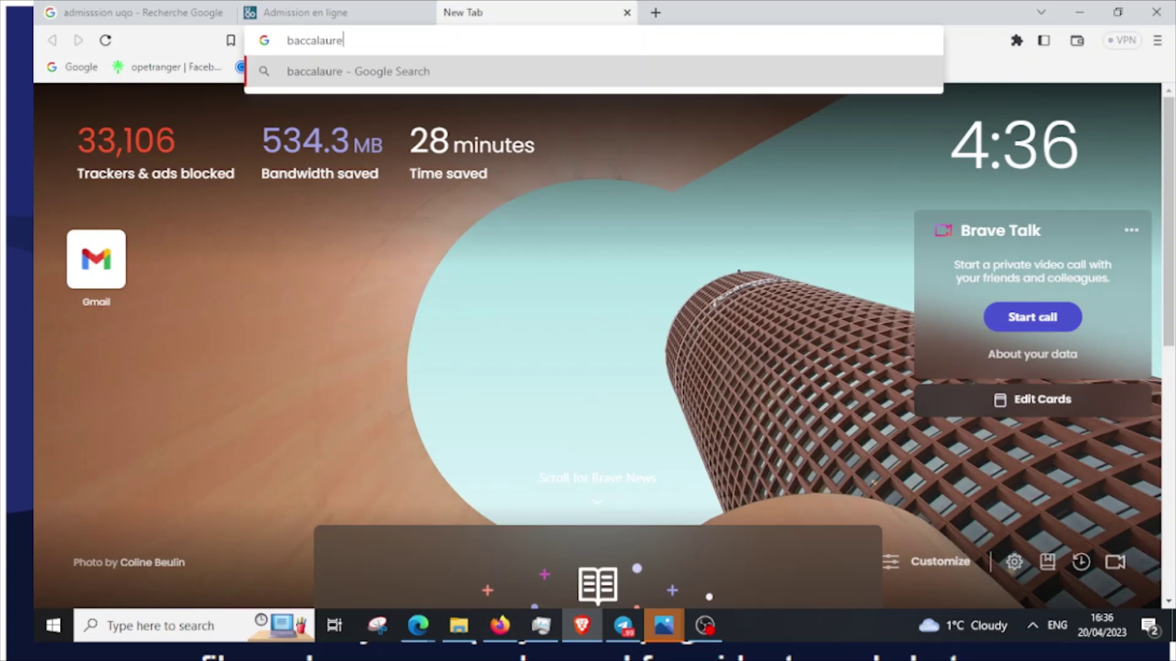
text(at en gen)
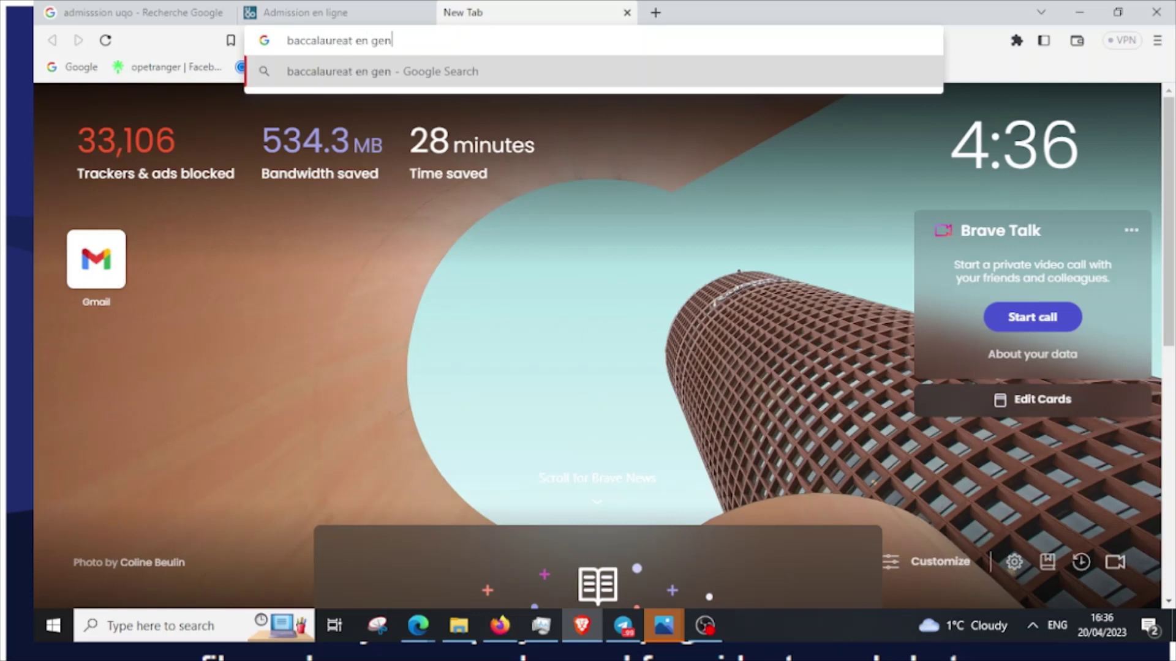
text(ie meca)
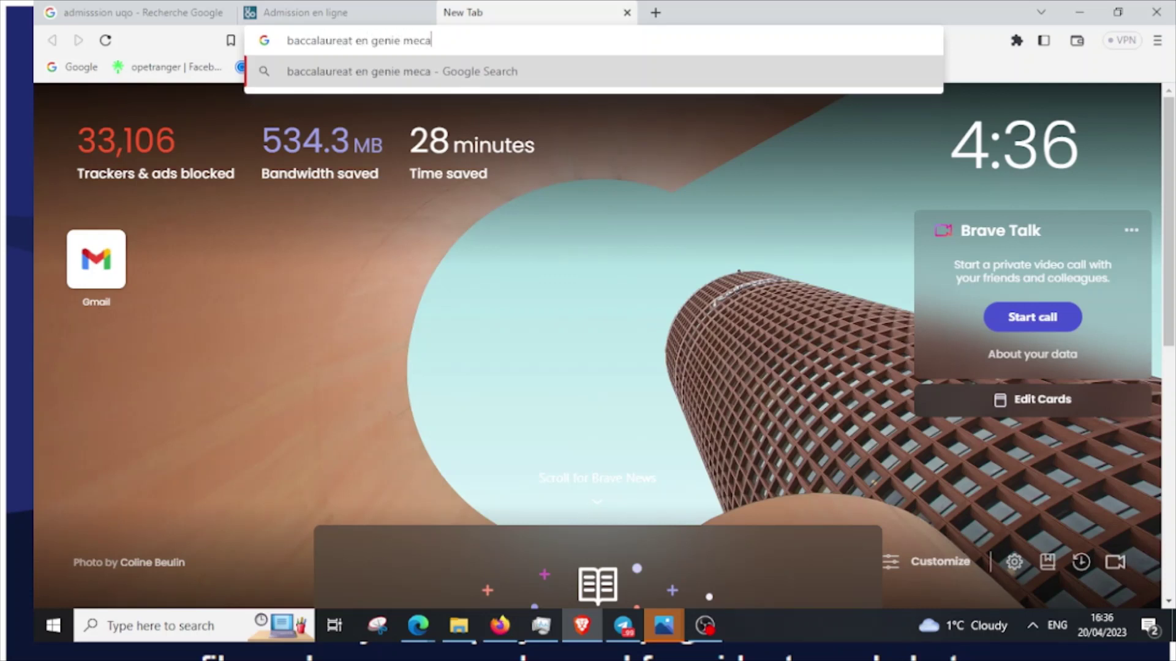
text(nique uqo)
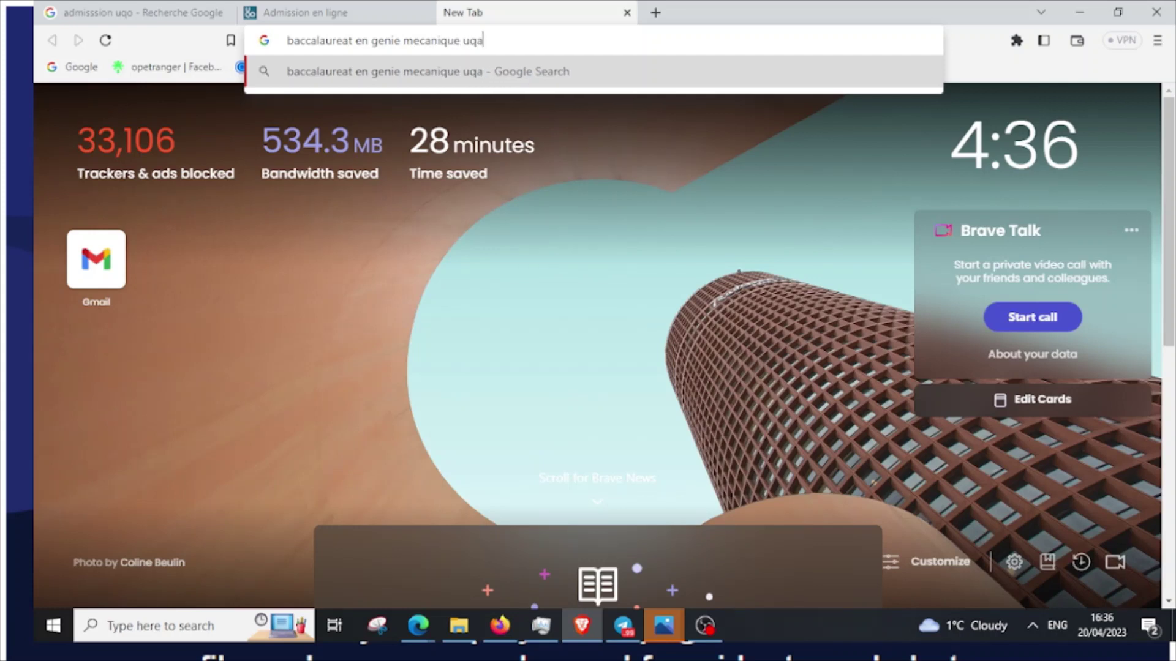
key(Return)
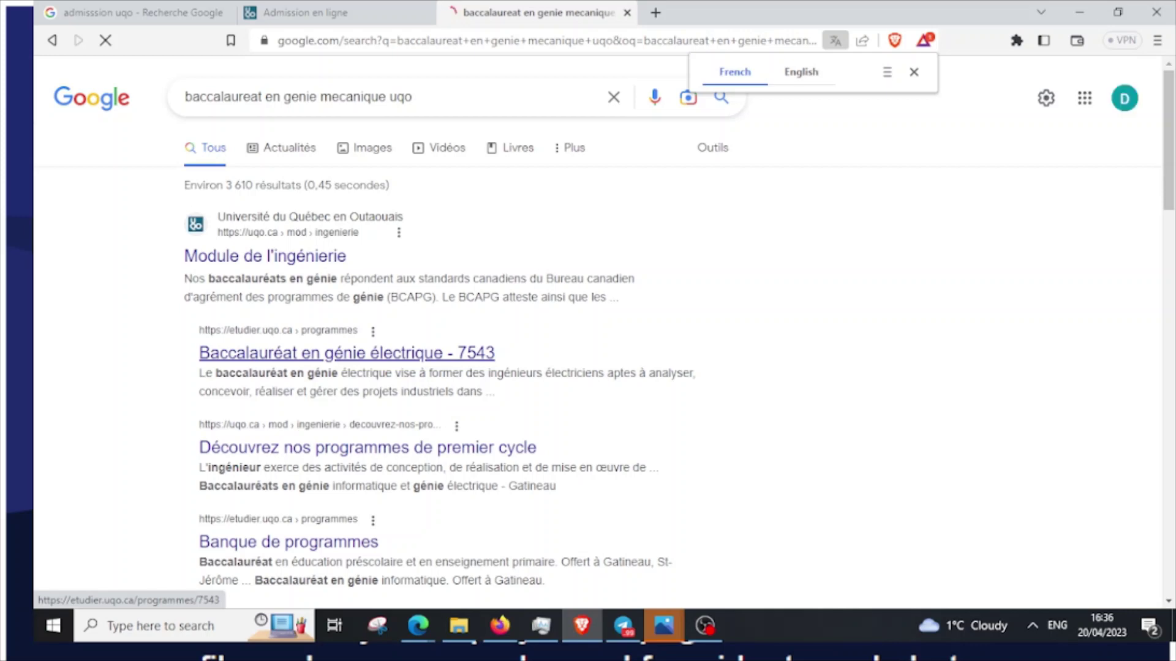
Open the 'Baccalauréat en génie électrique - 7543' result in a new tab and switch to it
right_click(426, 359)
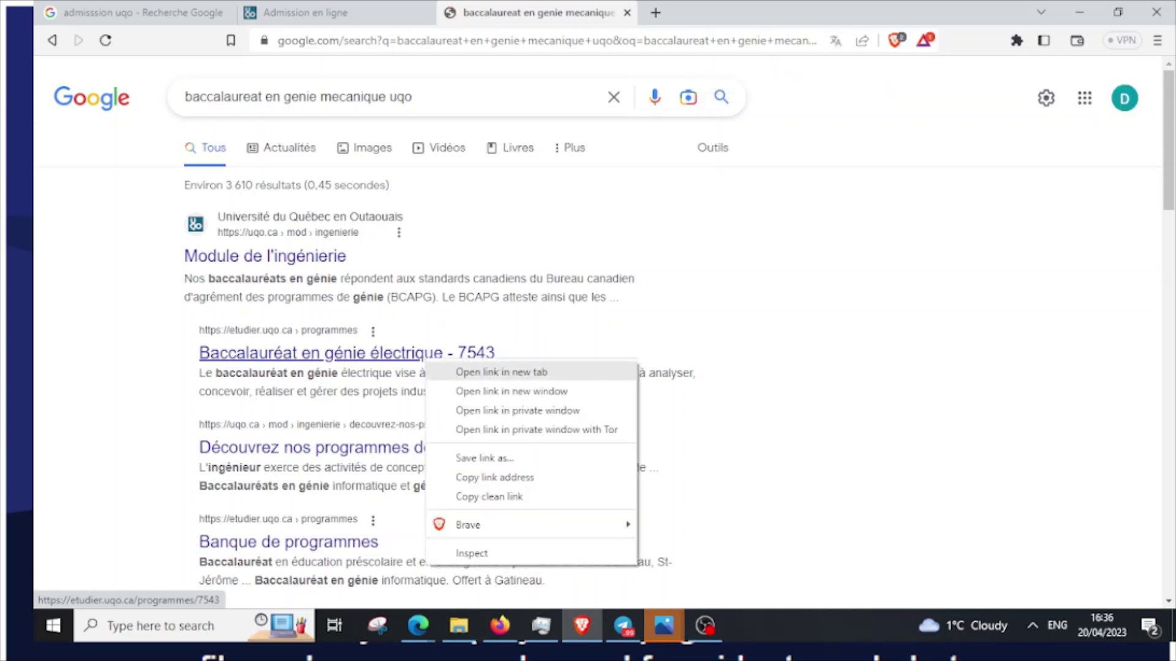
click(501, 372)
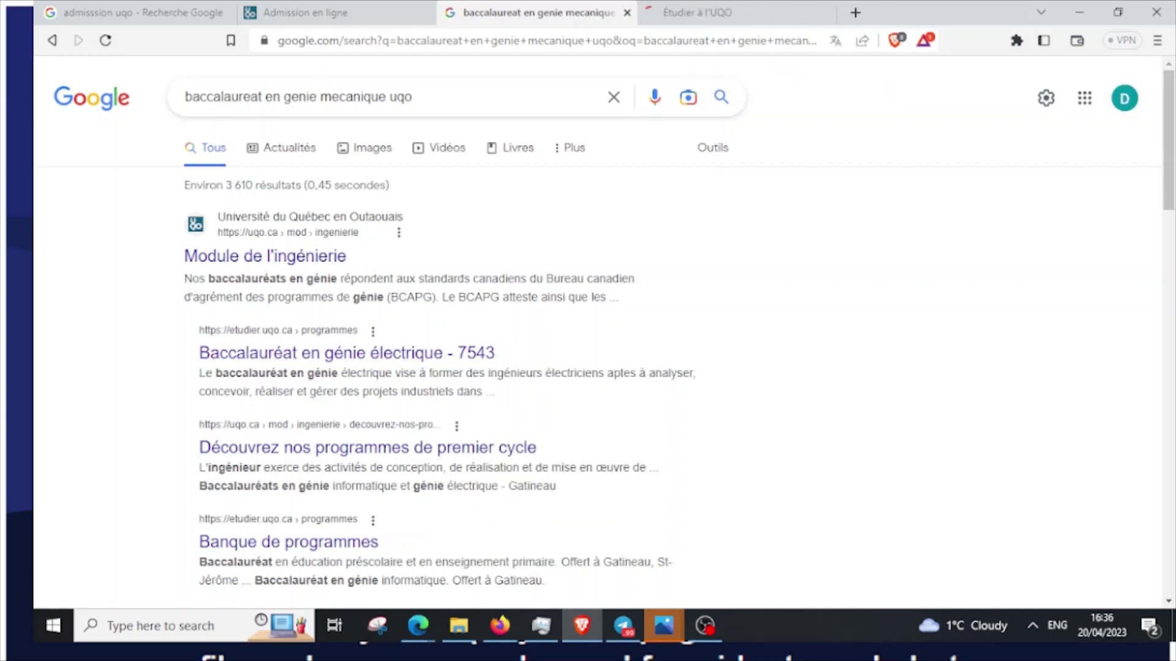
scroll(429, 343, down, 5)
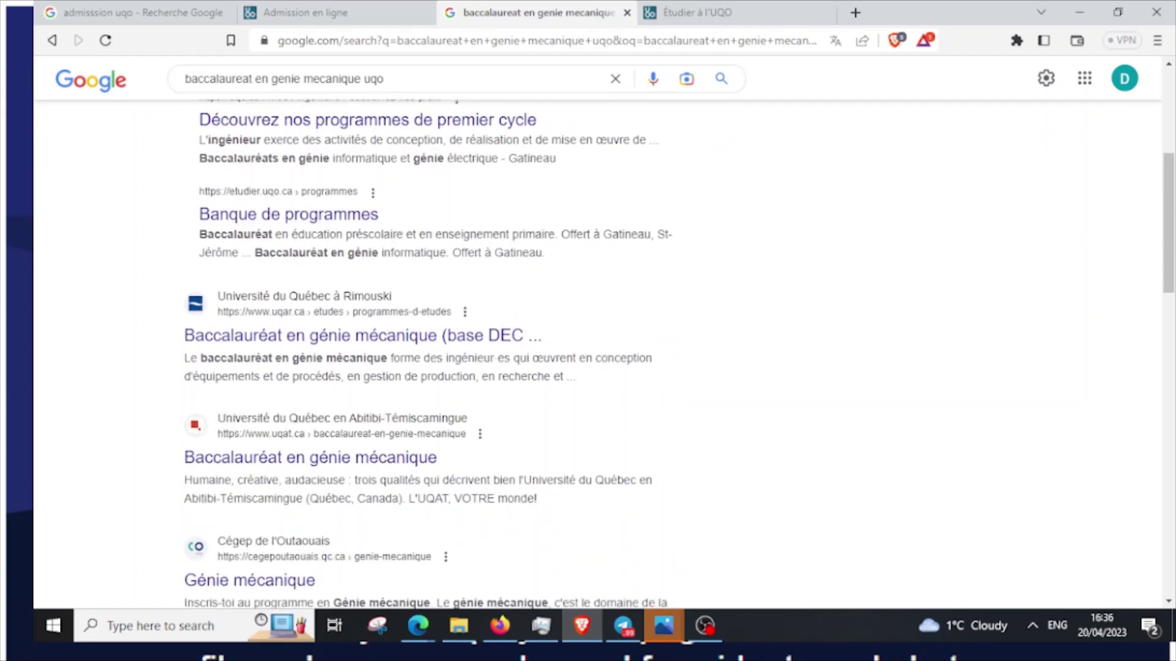
scroll(343, 340, down, 2)
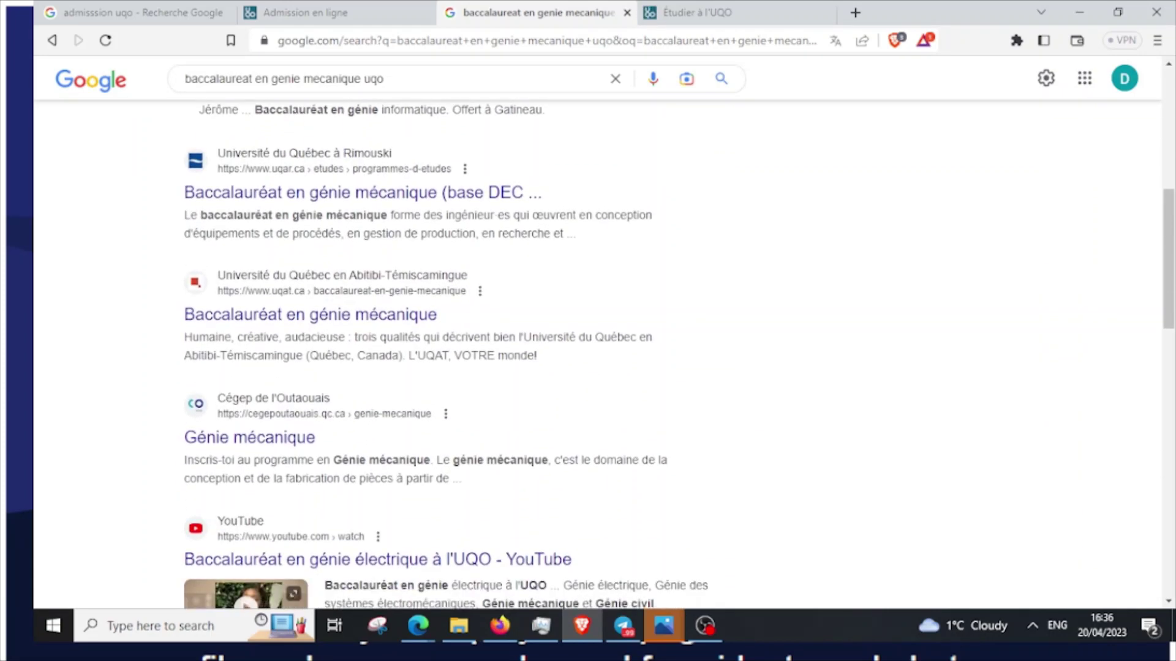
scroll(428, 349, up, 5)
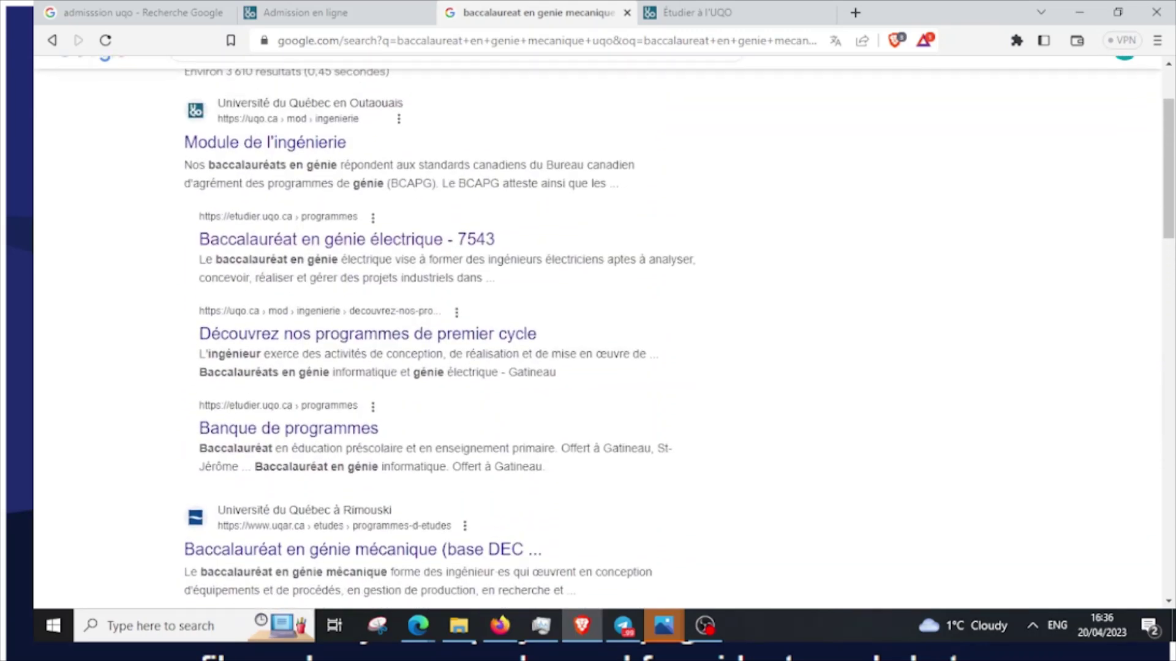
scroll(428, 349, up, 2)
key(ctrl+Tab)
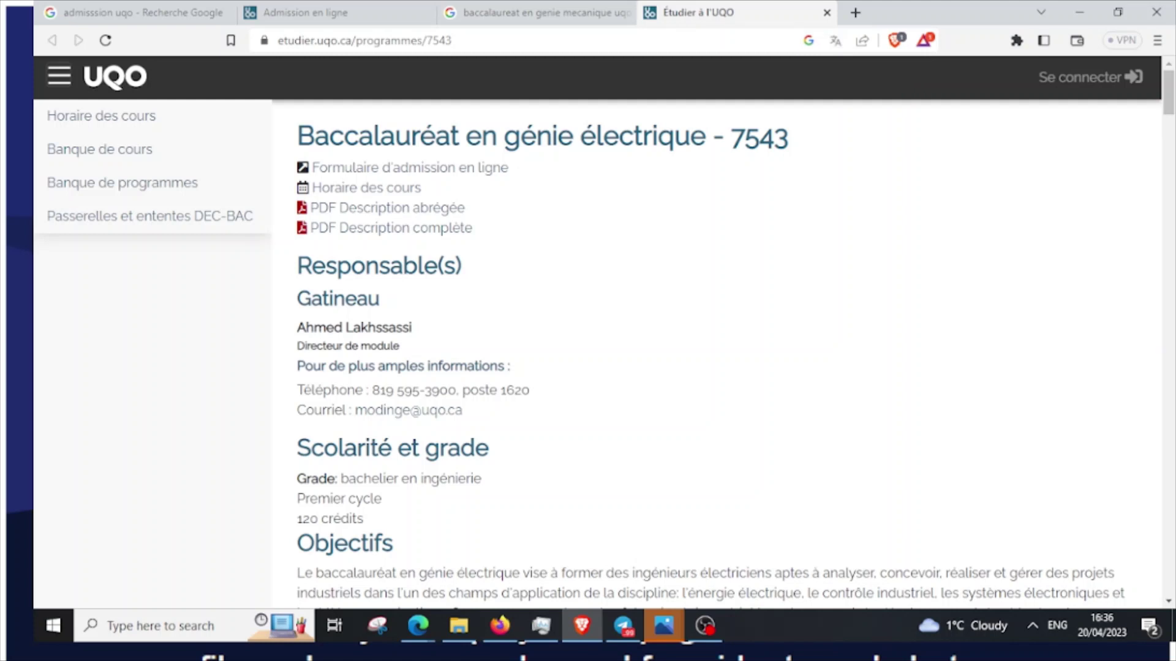
Select the code 7543 in the page heading, then go back to Admission en ligne
drag(732, 137, 788, 137)
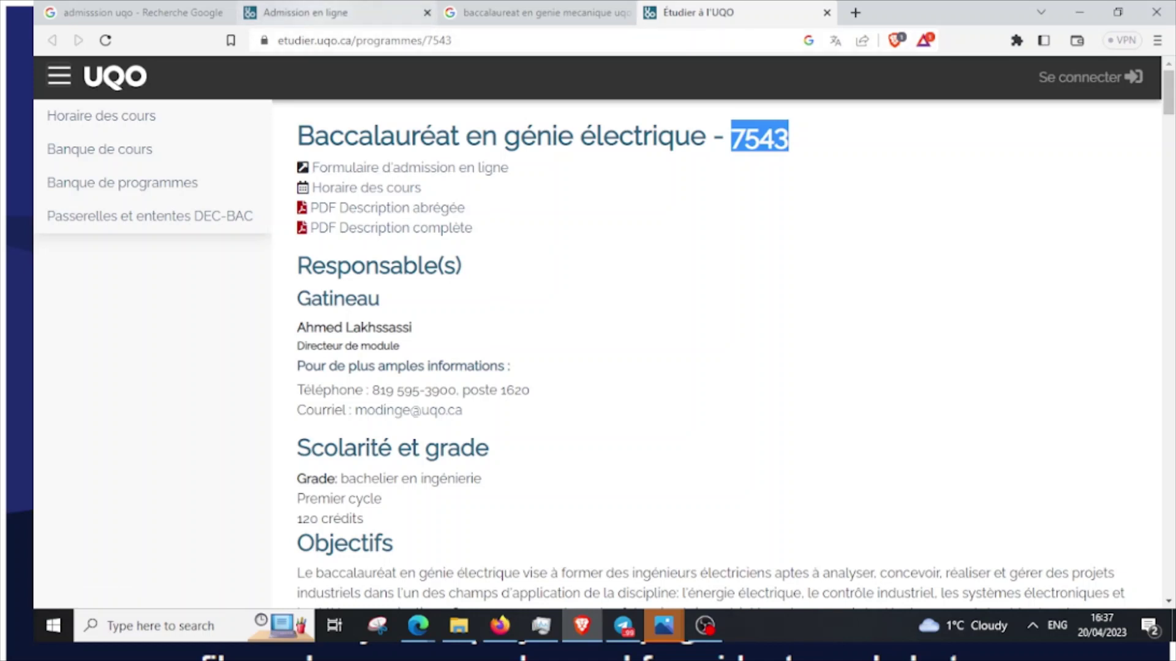
click(297, 13)
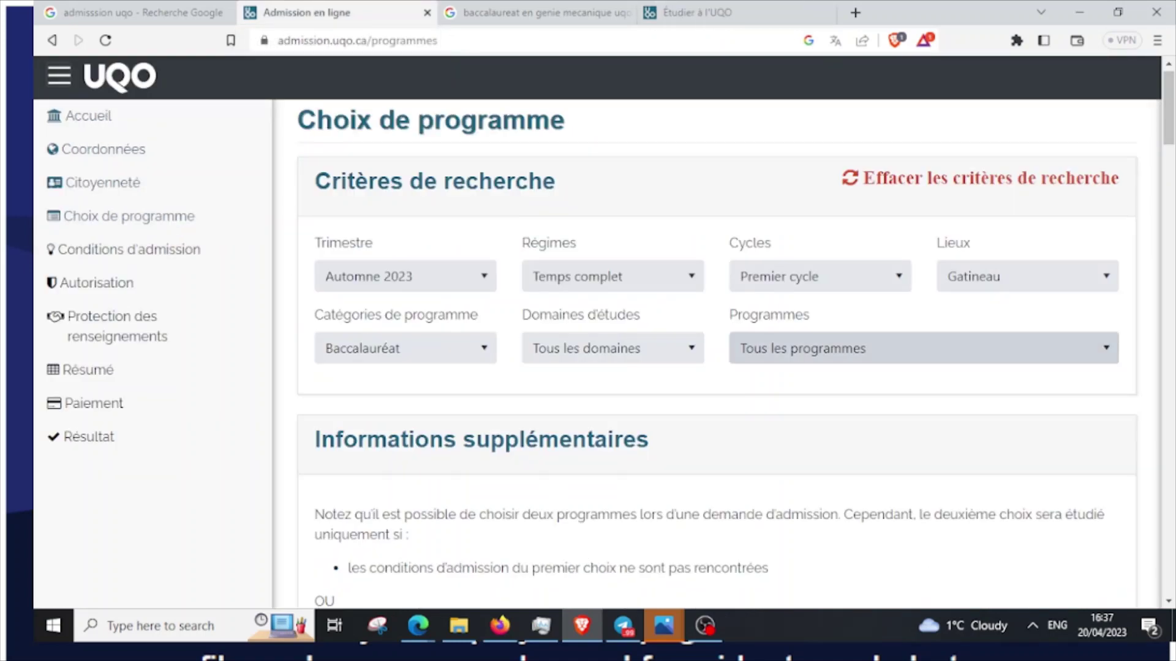
Pick programme 7543 in the Programmes list and read the closed international Automne 2023 admission notice
click(919, 348)
text(7543)
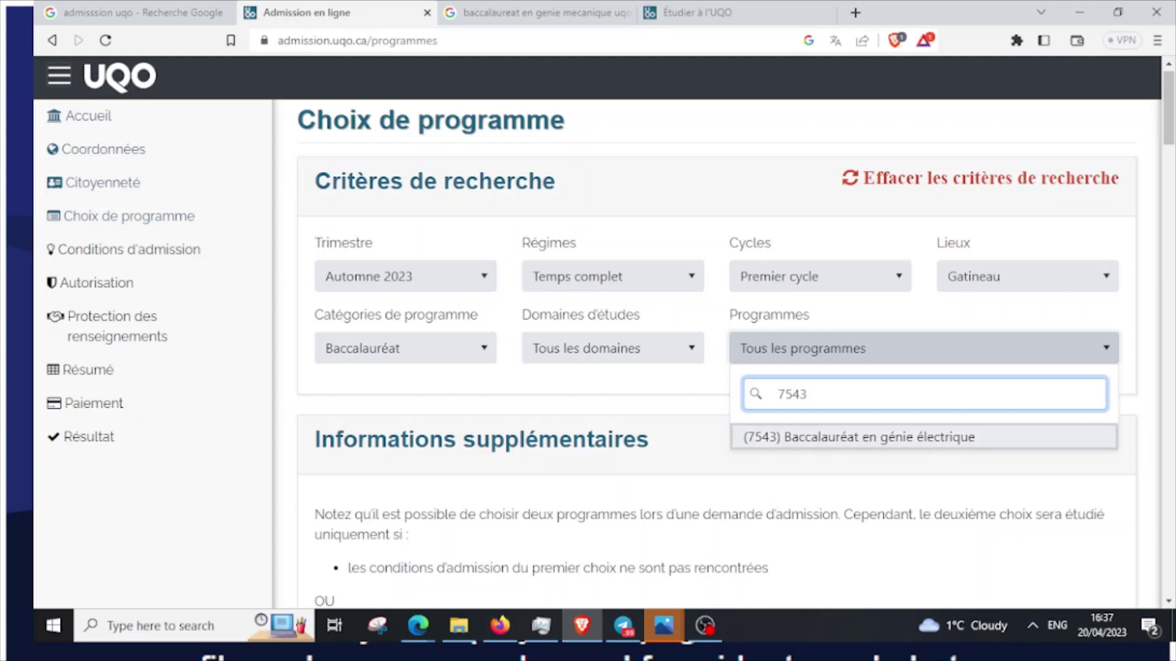
key(Return)
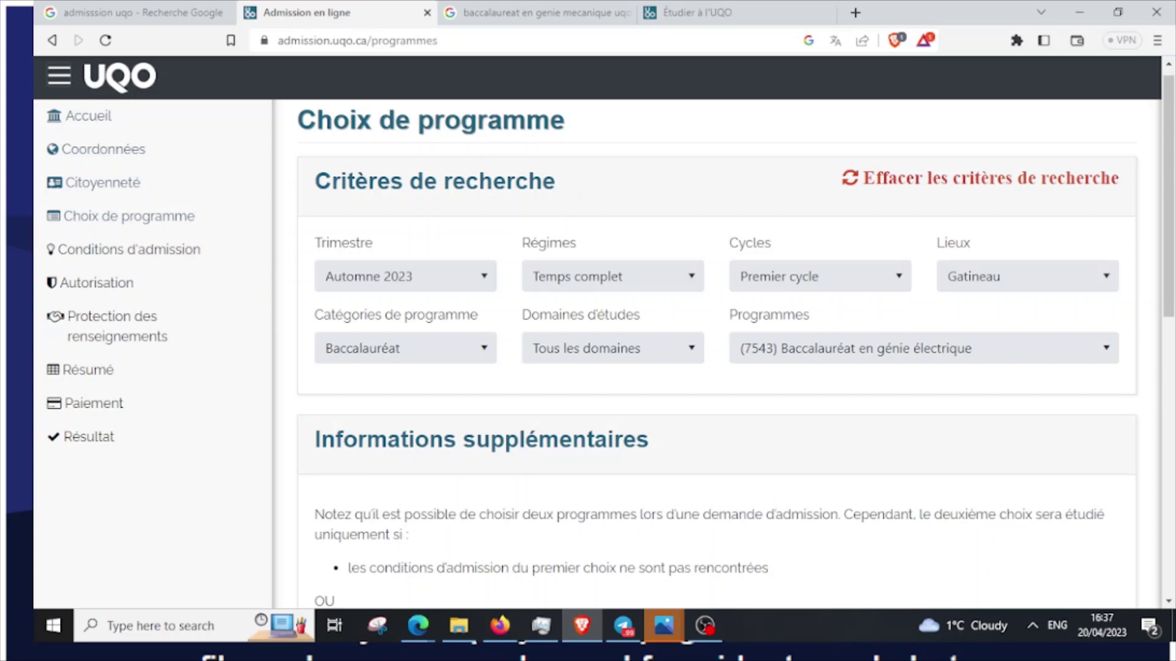
scroll(729, 354, down, 4)
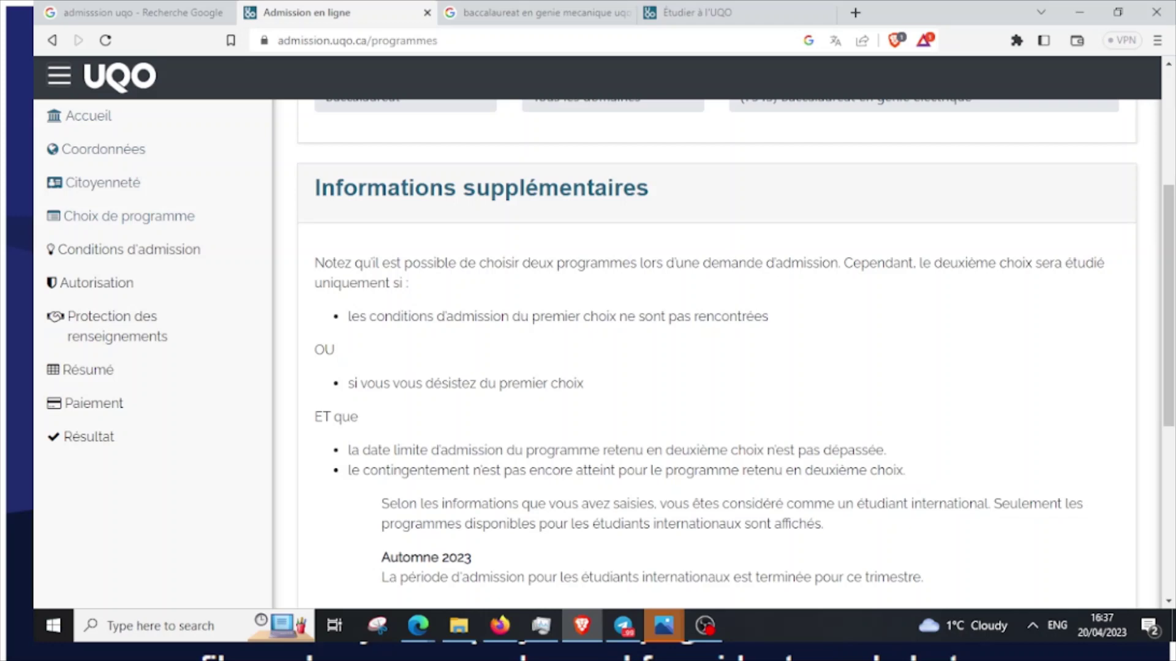
click(698, 12)
Read through the 7543 page's admission details, then return to the Google results tab
scroll(722, 337, down, 5)
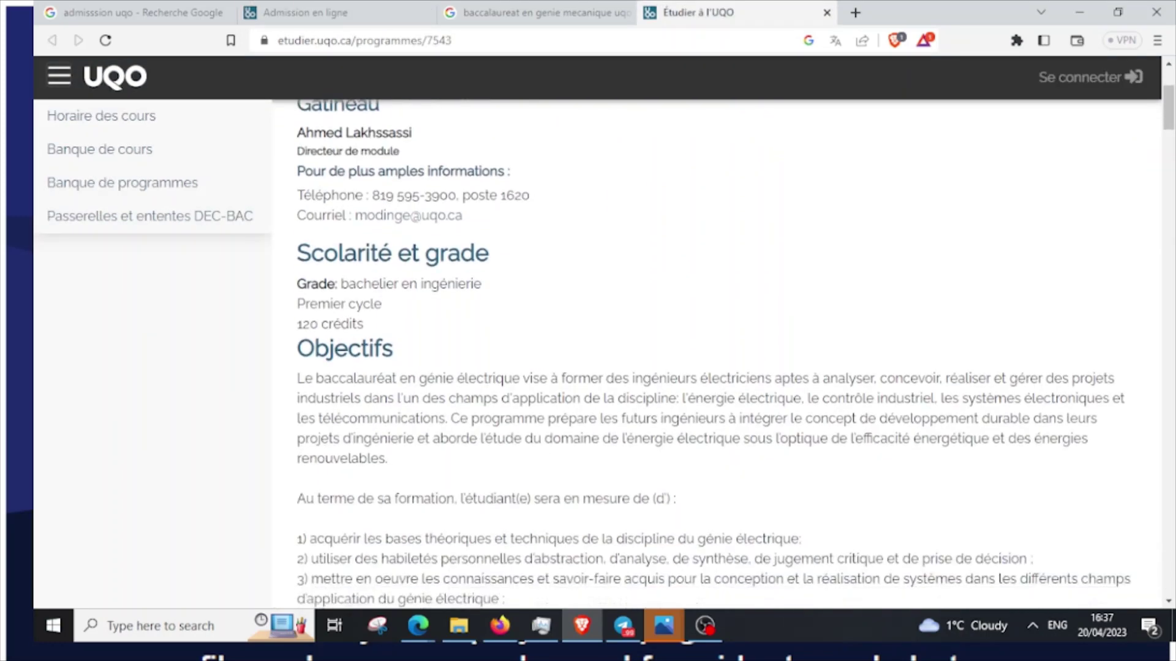
scroll(722, 336, up, 3)
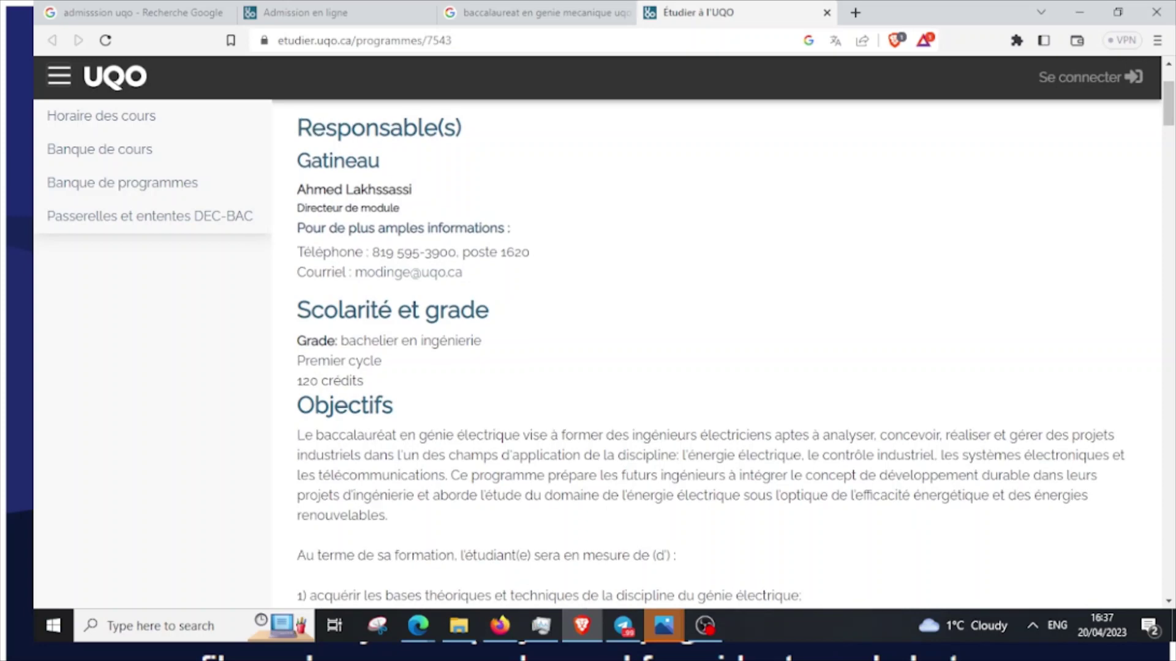
scroll(722, 337, up, 2)
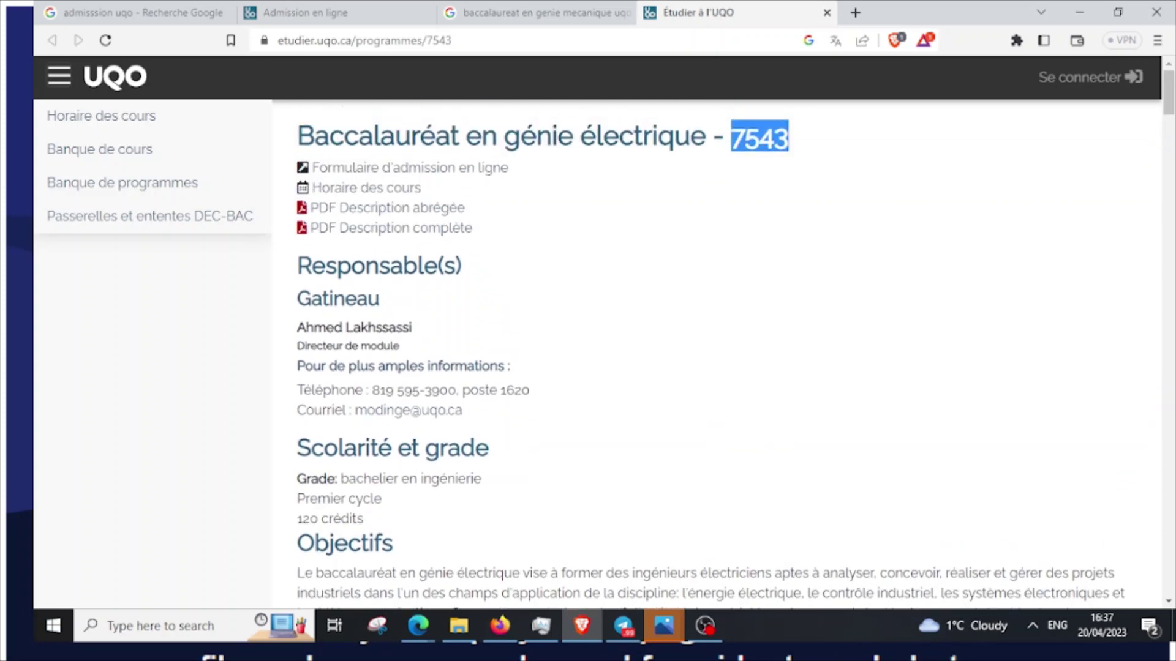
scroll(723, 336, down, 10)
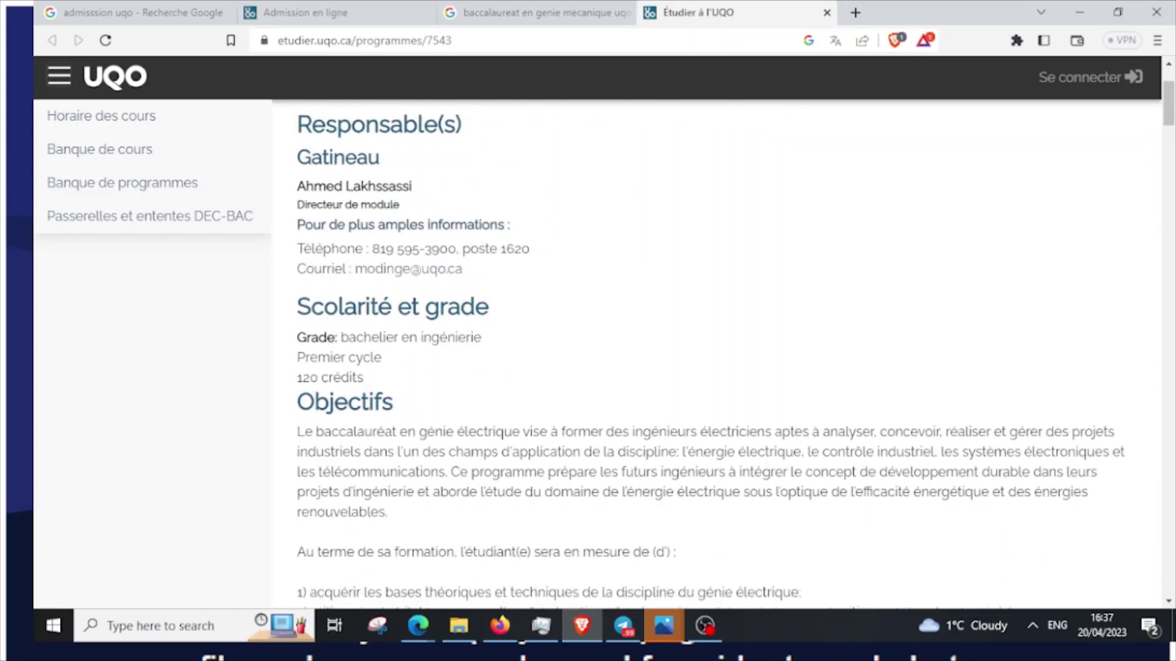
scroll(723, 336, down, 1)
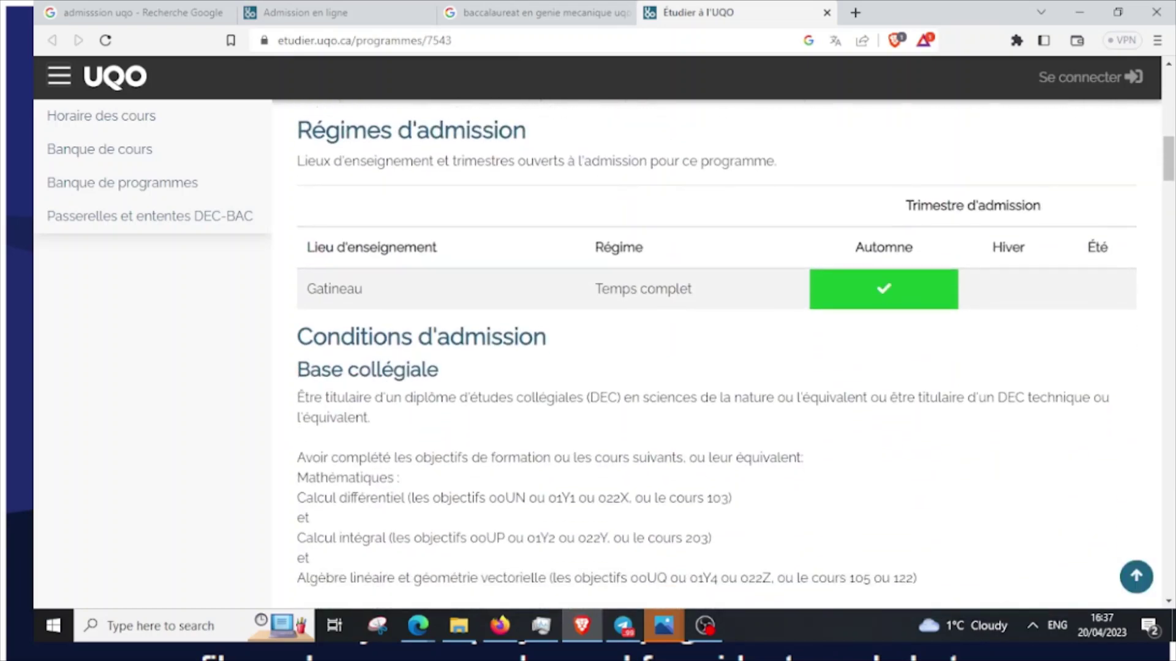
scroll(710, 343, down, 10)
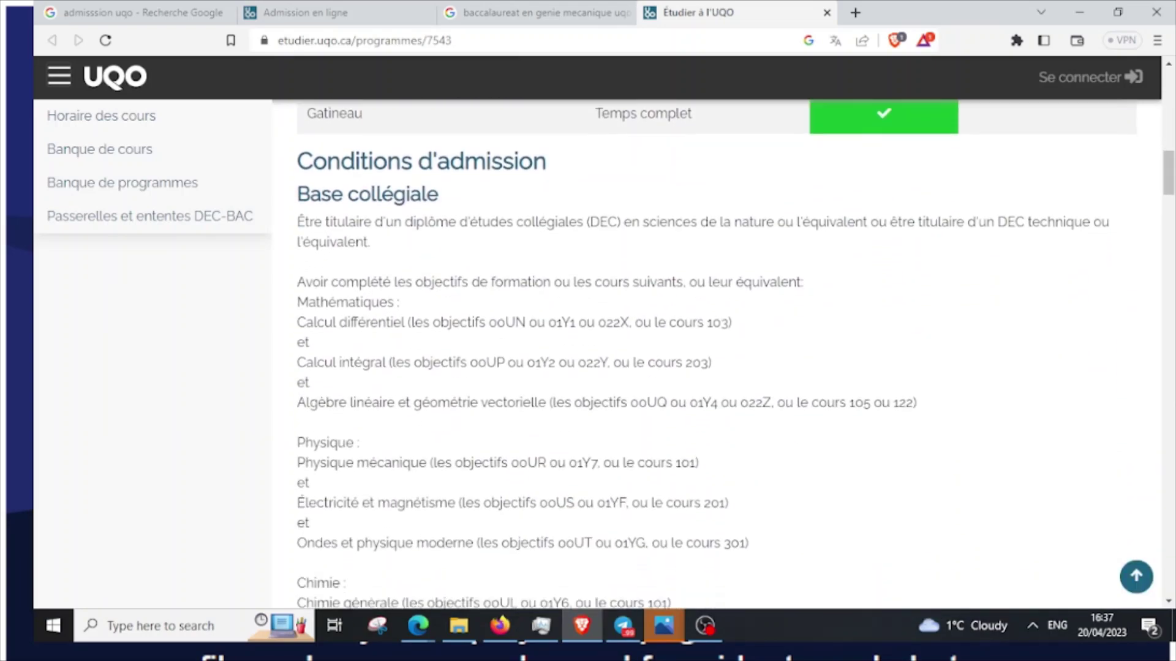
scroll(710, 343, down, 10)
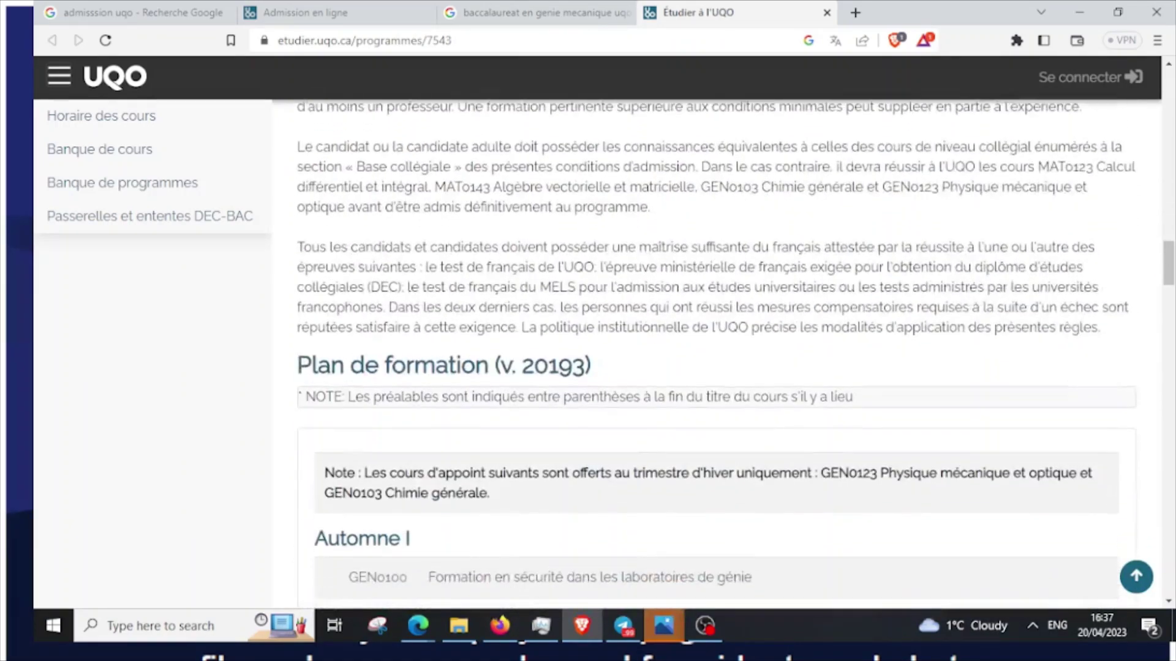
scroll(711, 343, down, 10)
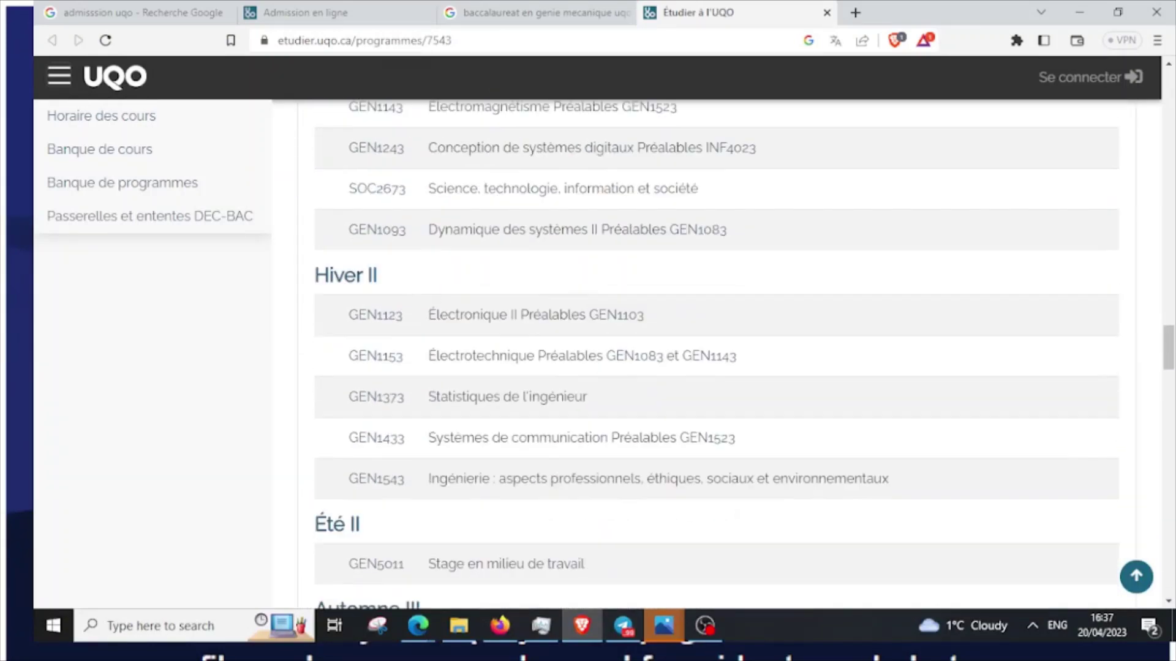
scroll(533, 340, down, 10)
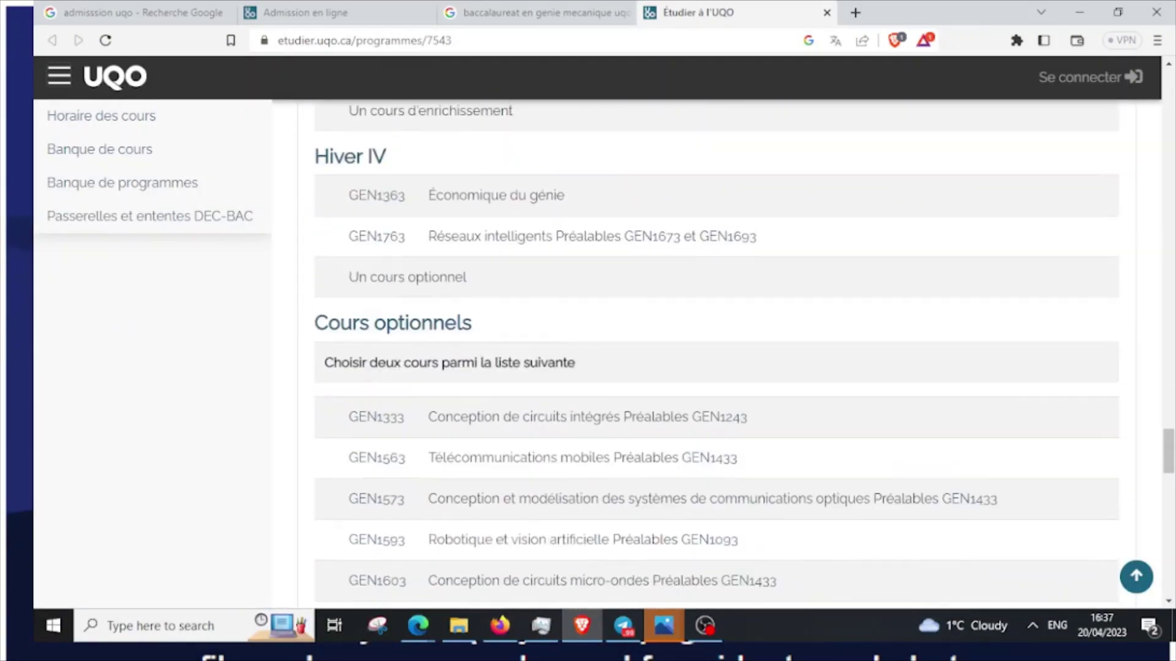
scroll(717, 356, down, 10)
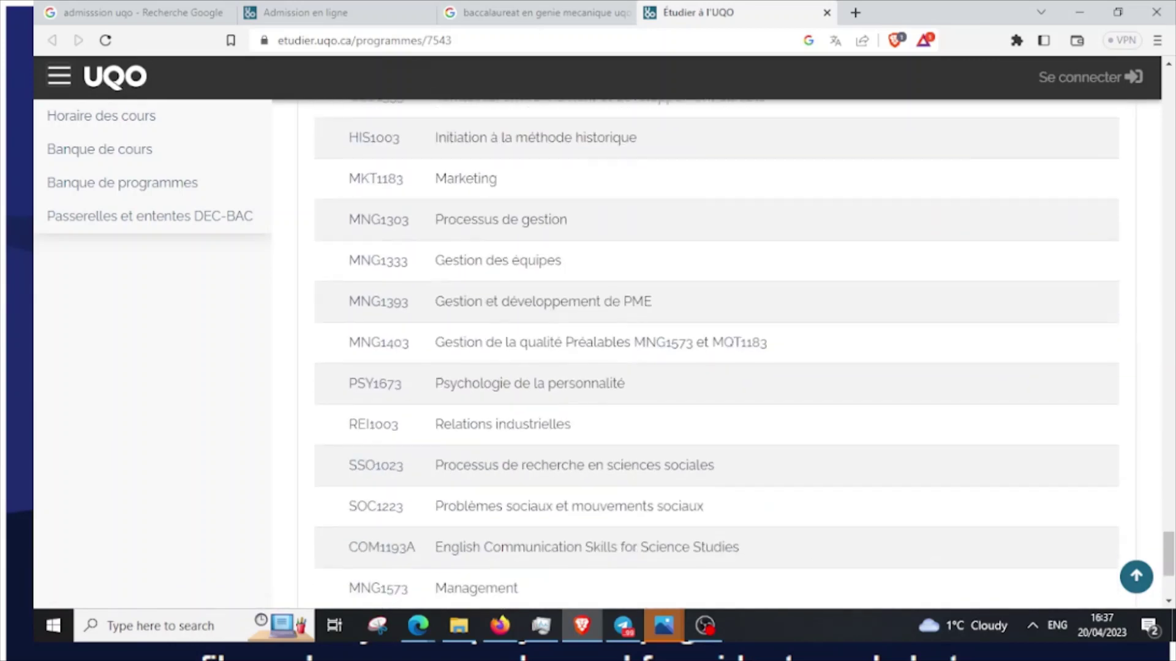
scroll(717, 355, up, 4)
scroll(716, 356, up, 15)
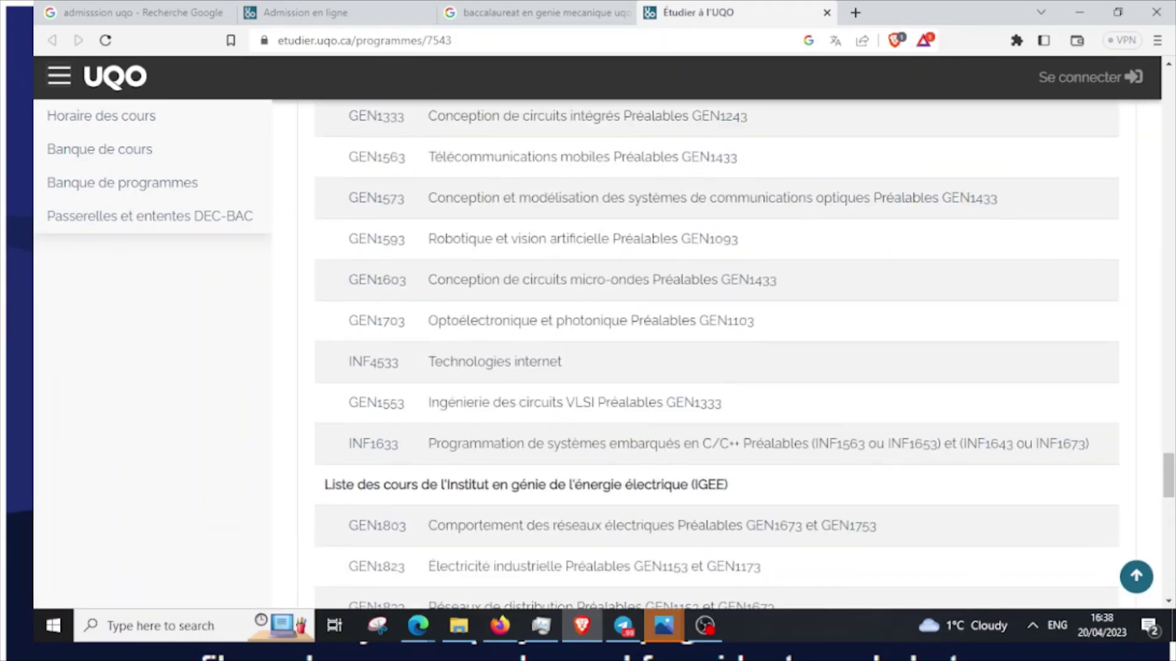
scroll(716, 355, up, 15)
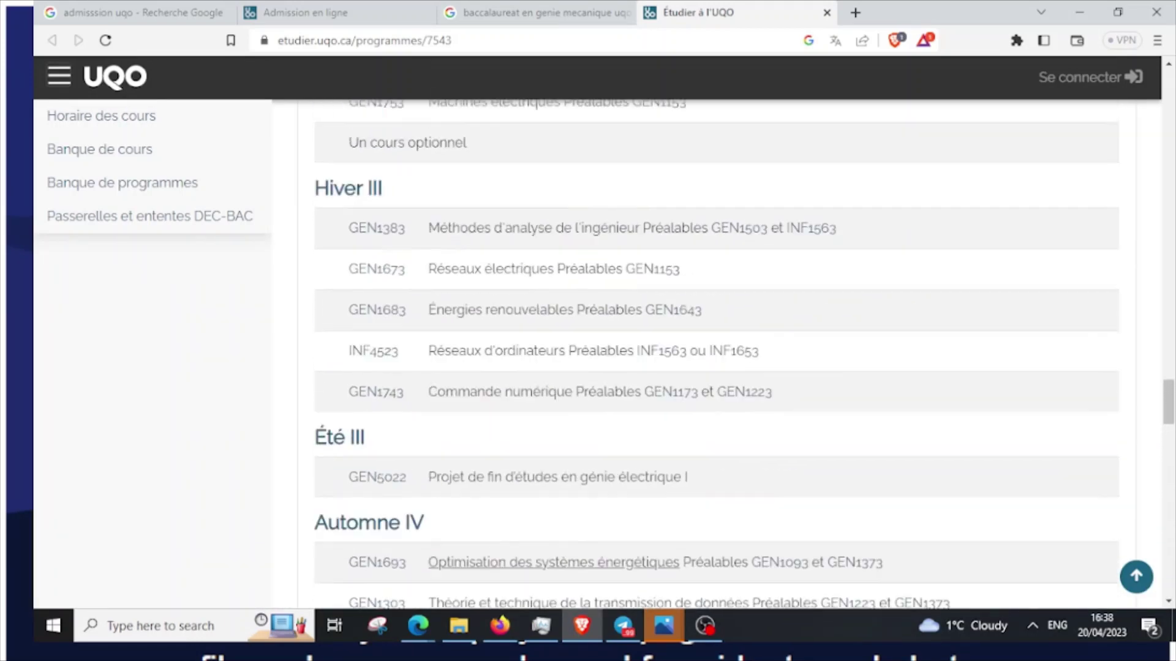
scroll(716, 355, up, 15)
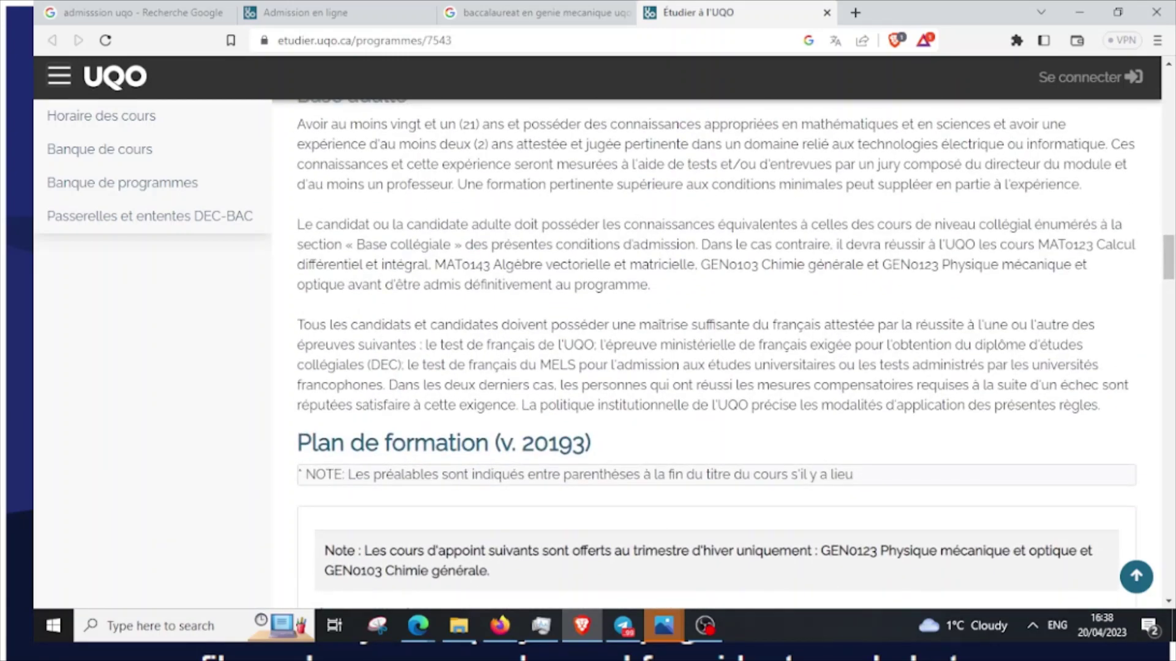
scroll(716, 355, up, 15)
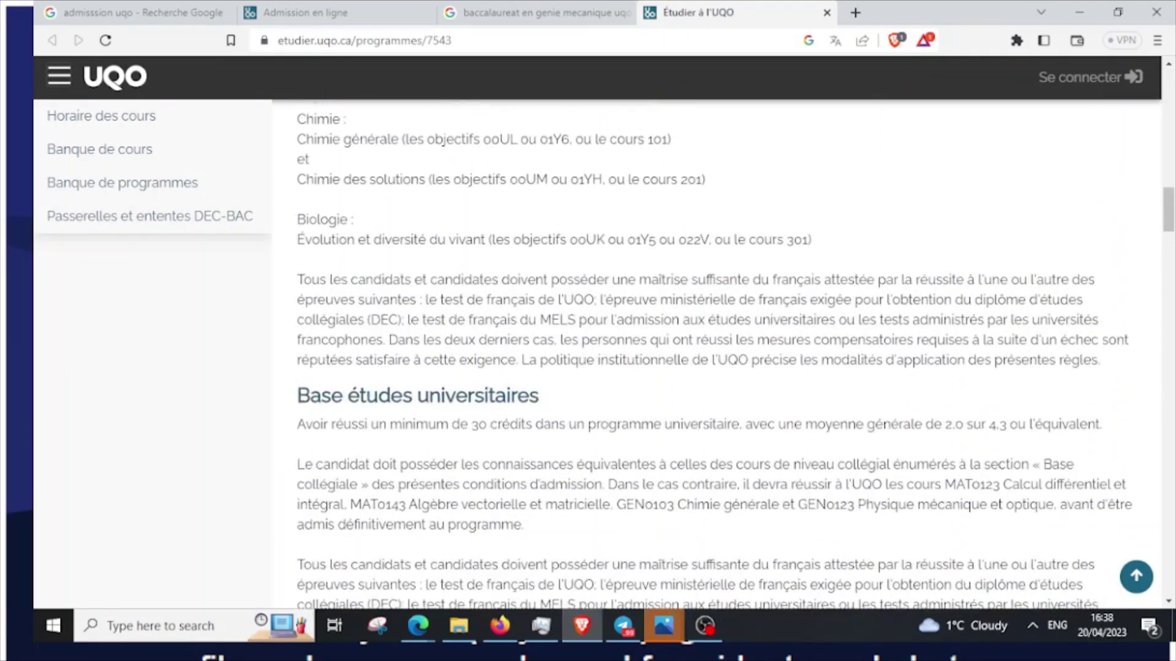
scroll(716, 355, up, 9)
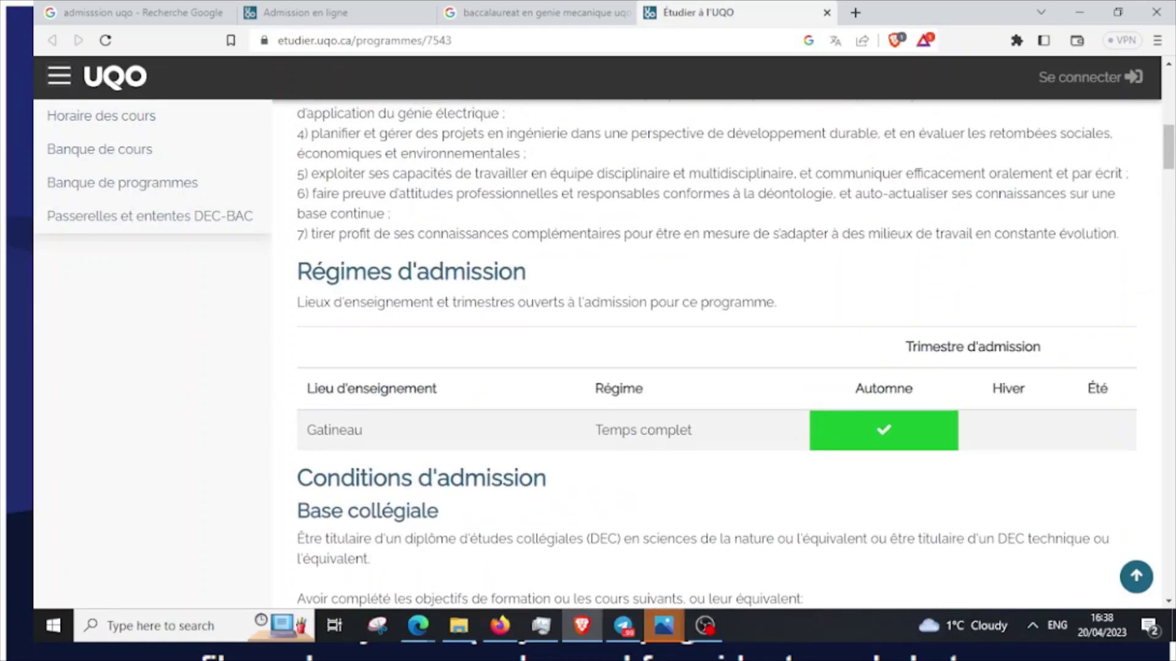
scroll(717, 355, up, 6)
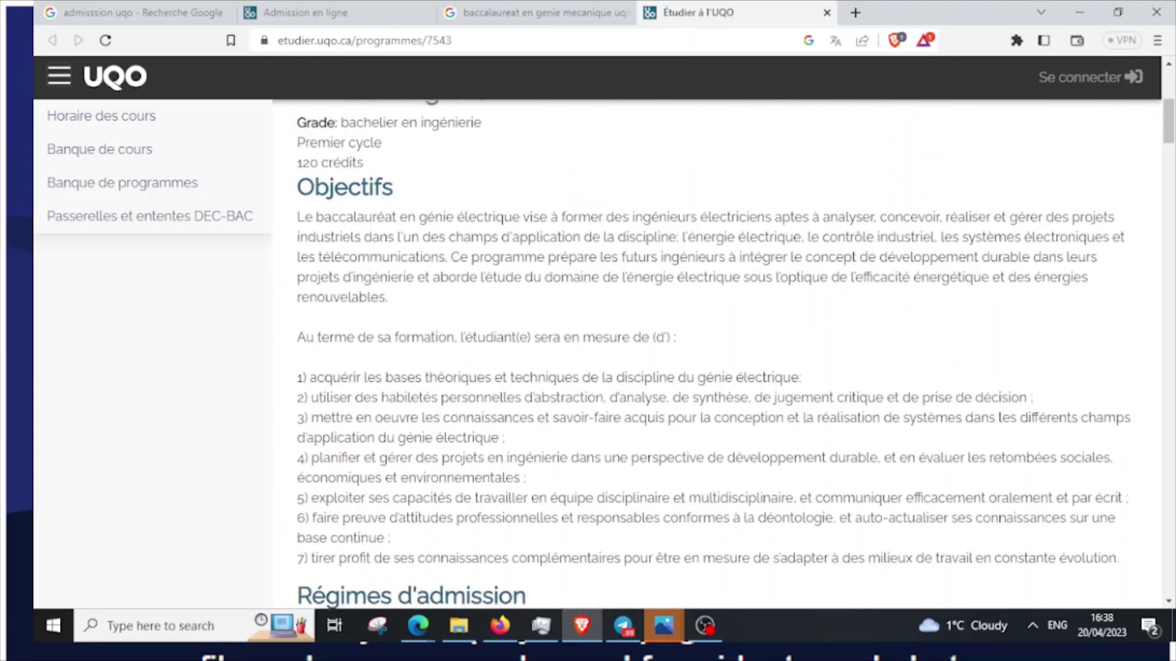
scroll(717, 355, up, 5)
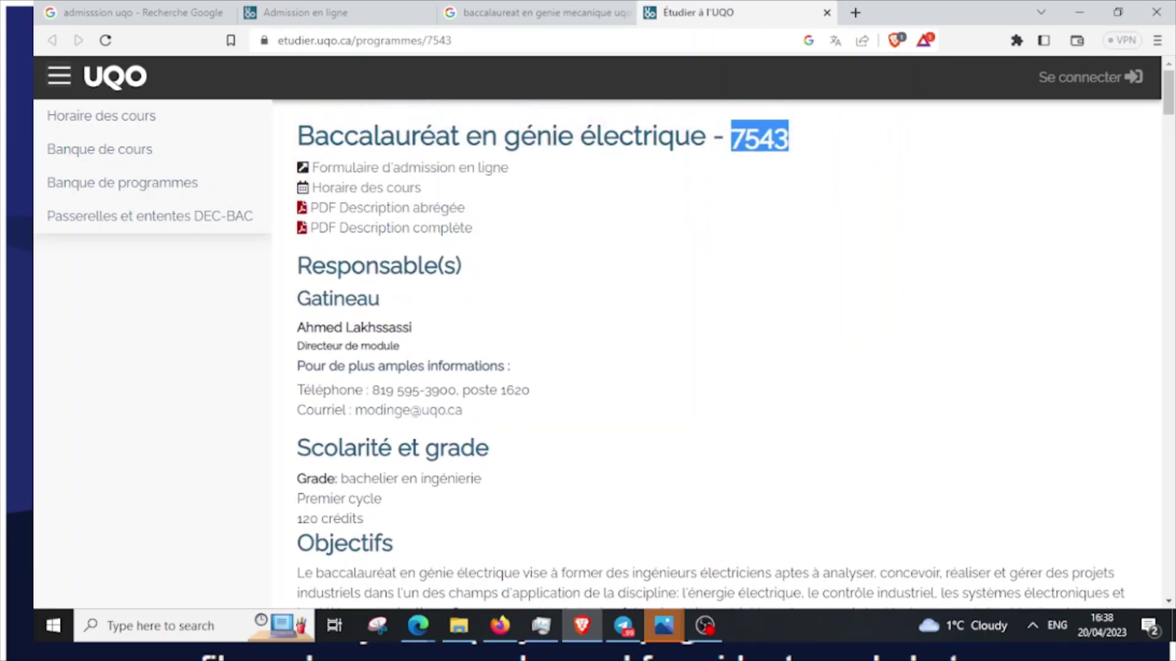
scroll(716, 355, down, 1)
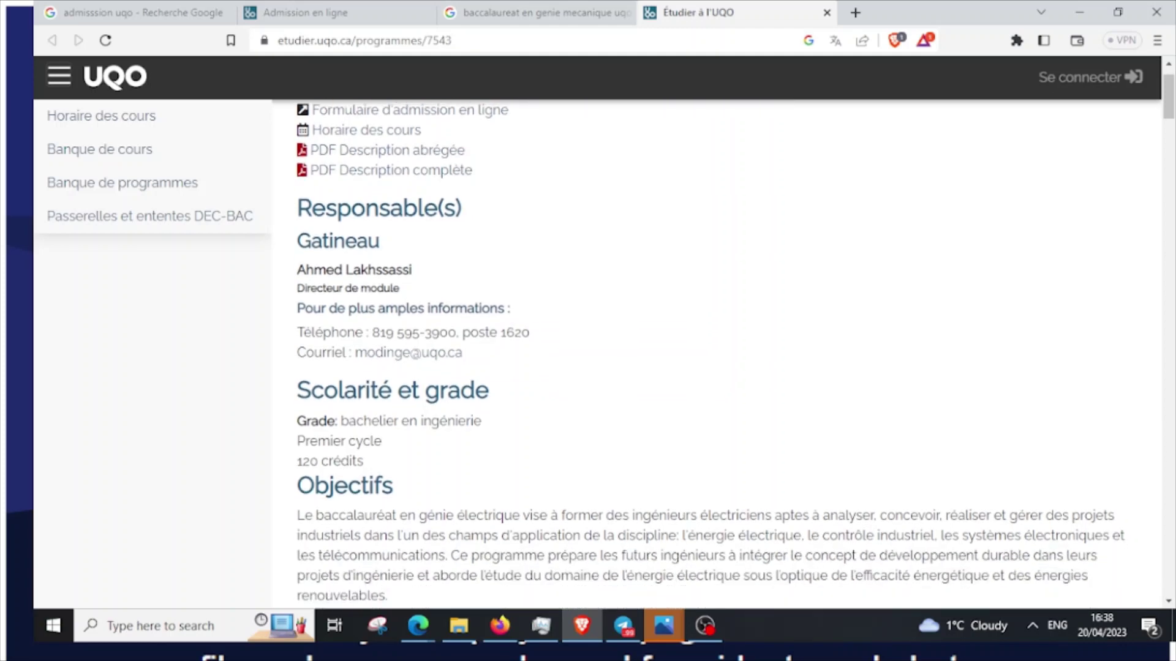
scroll(710, 355, down, 3)
key(ctrl+1)
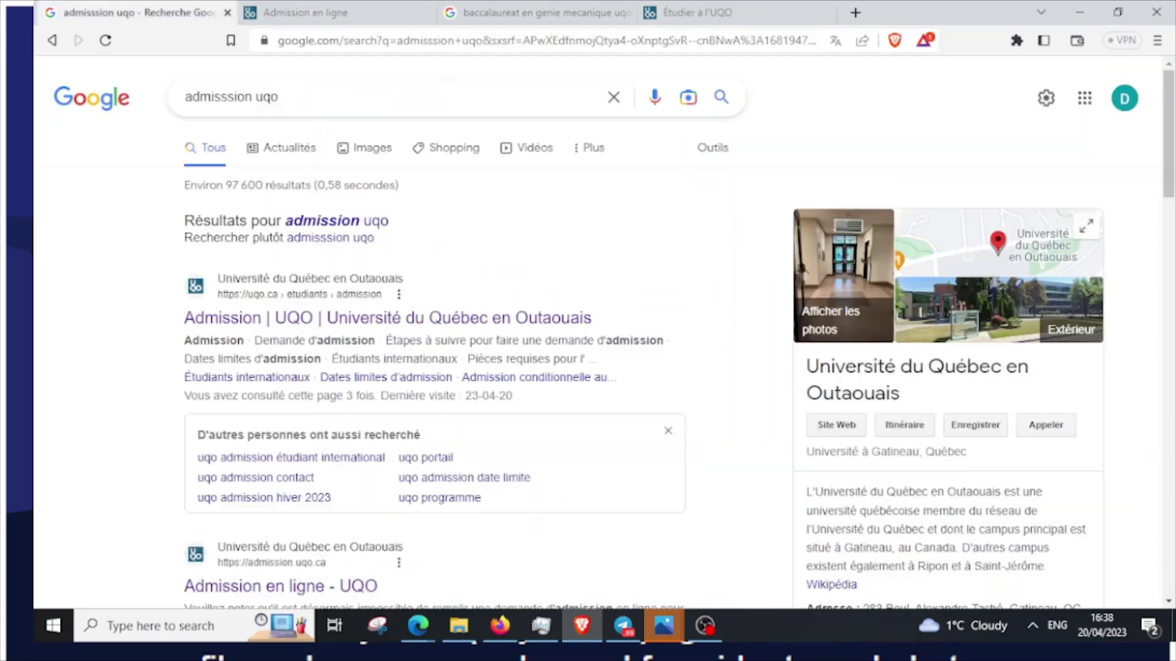
Try adding (7543) Baccalauréat en génie électrique from Programmes offerts to Mes choix
key(ctrl+2)
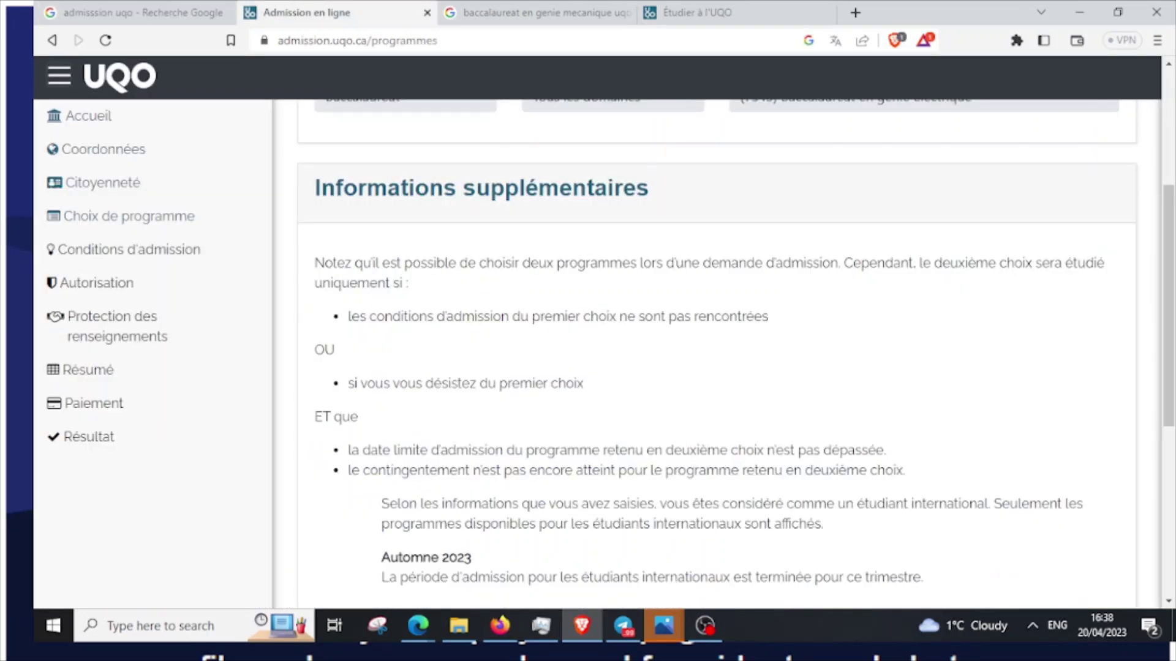
scroll(716, 355, down, 6)
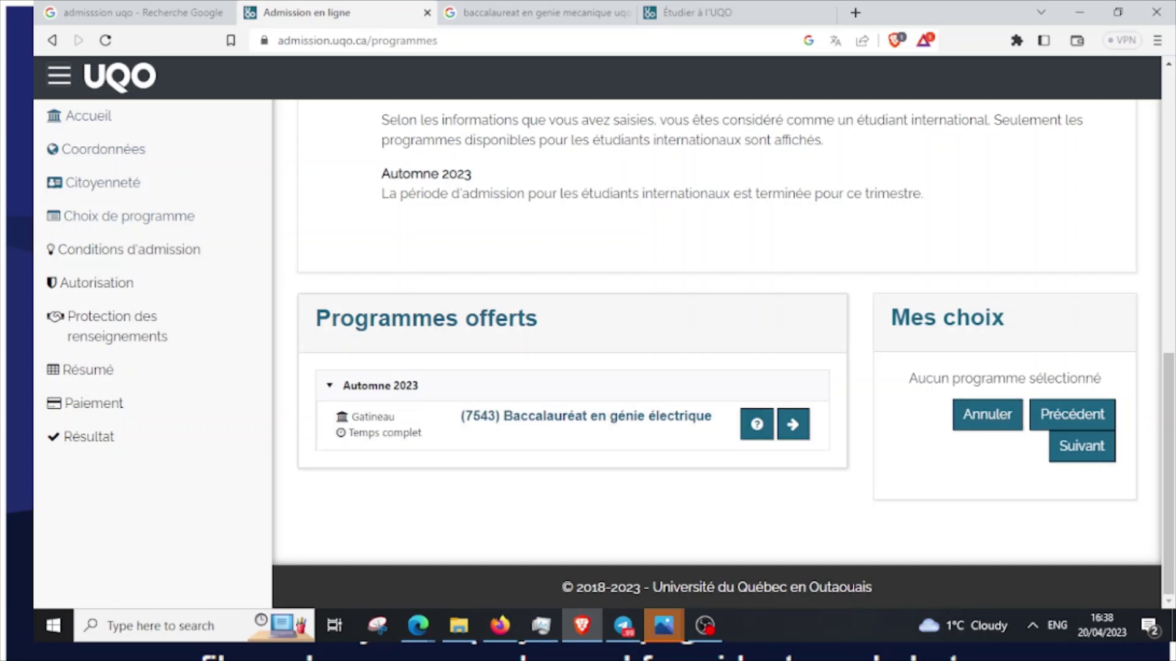
scroll(717, 355, up, 6)
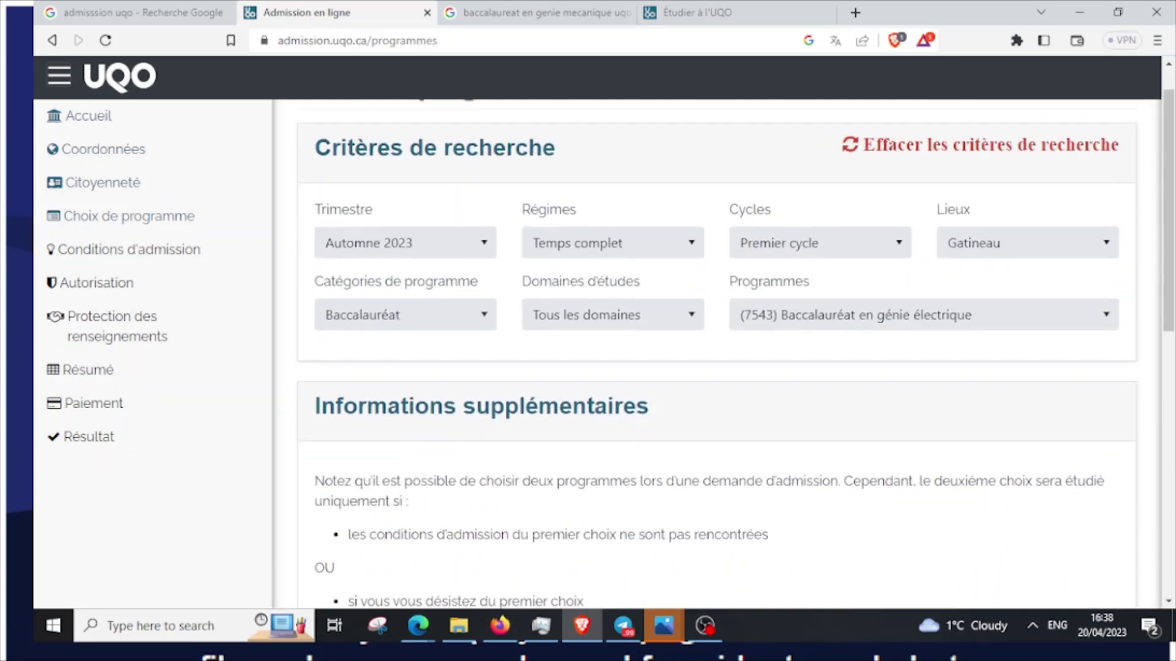
scroll(716, 355, down, 6)
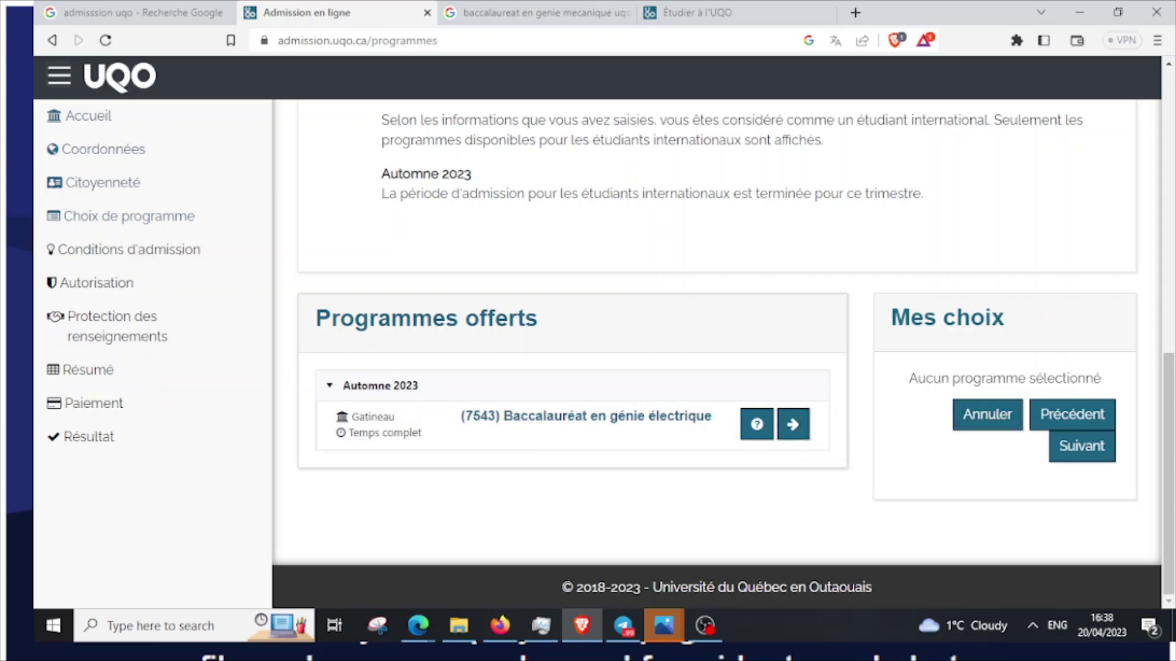
click(793, 424)
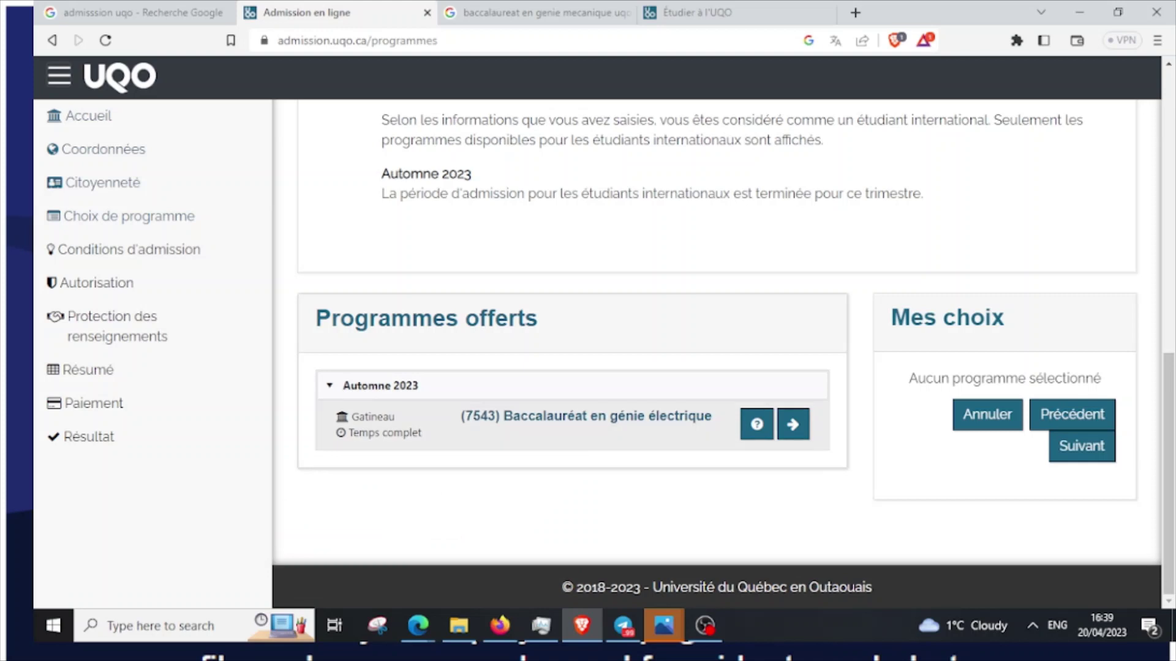
Re-select (7543) génie électrique and review the notice that the 22 janvier 2023 deadline passed
click(792, 424)
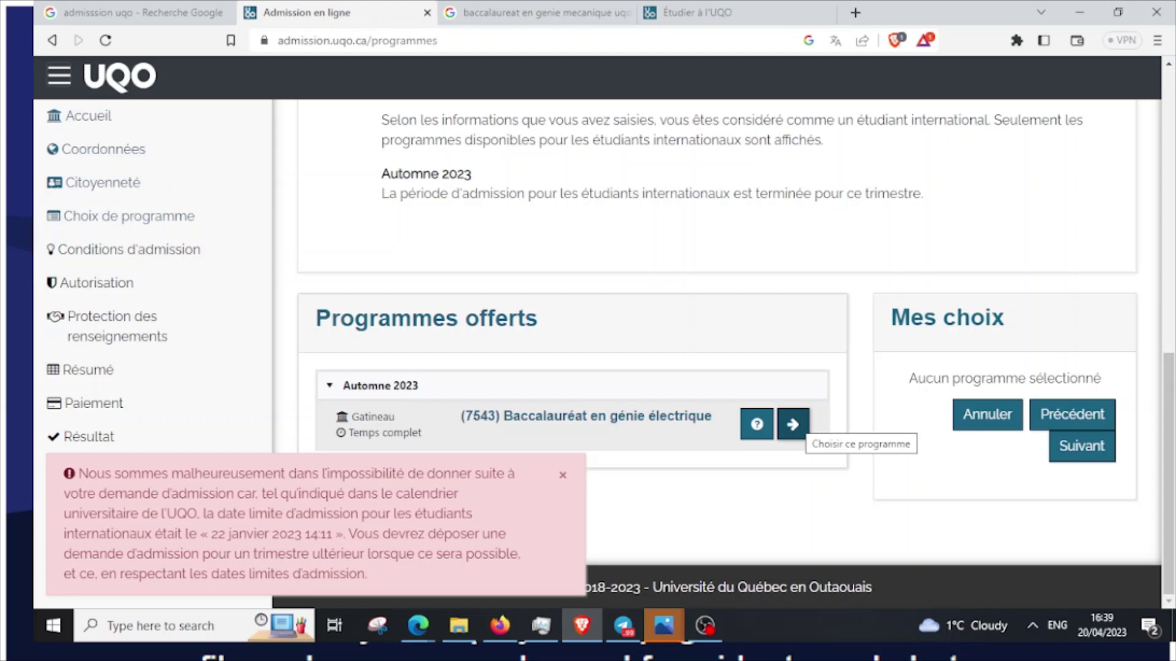
scroll(792, 425, up, 7)
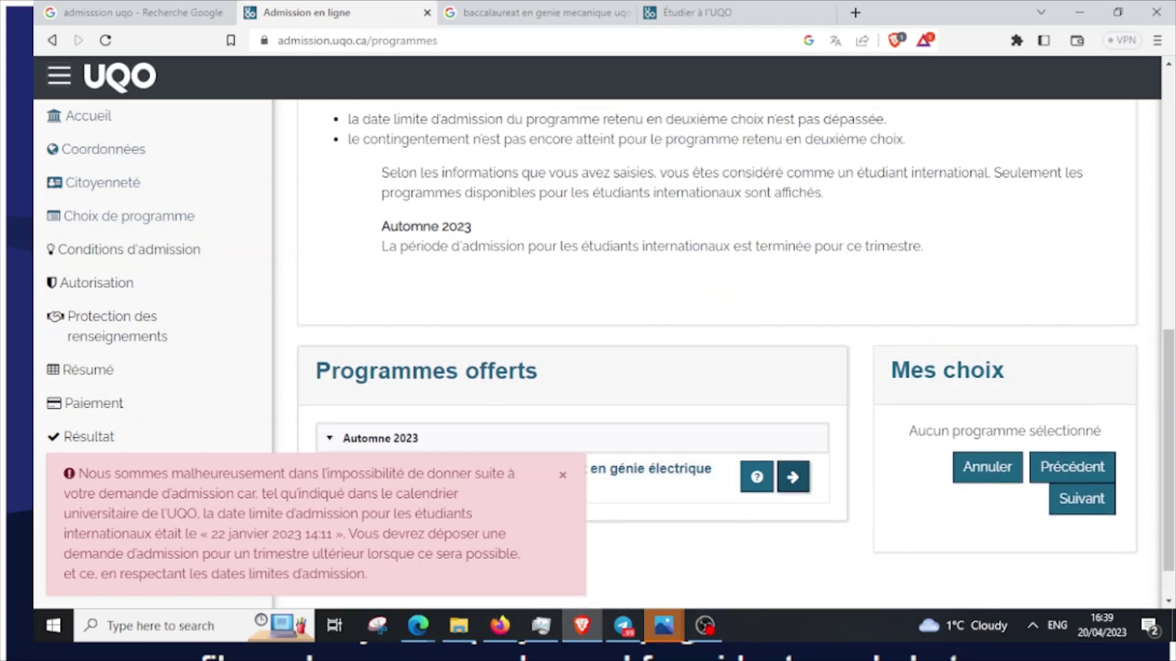
scroll(716, 355, up, 3)
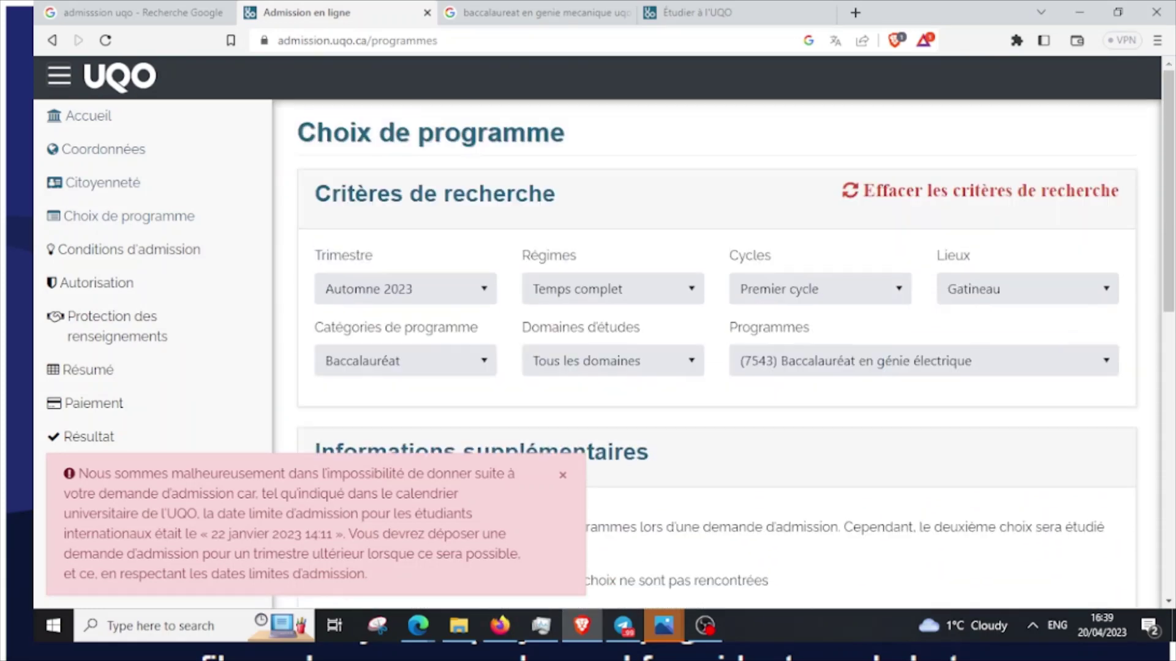
scroll(717, 355, down, 10)
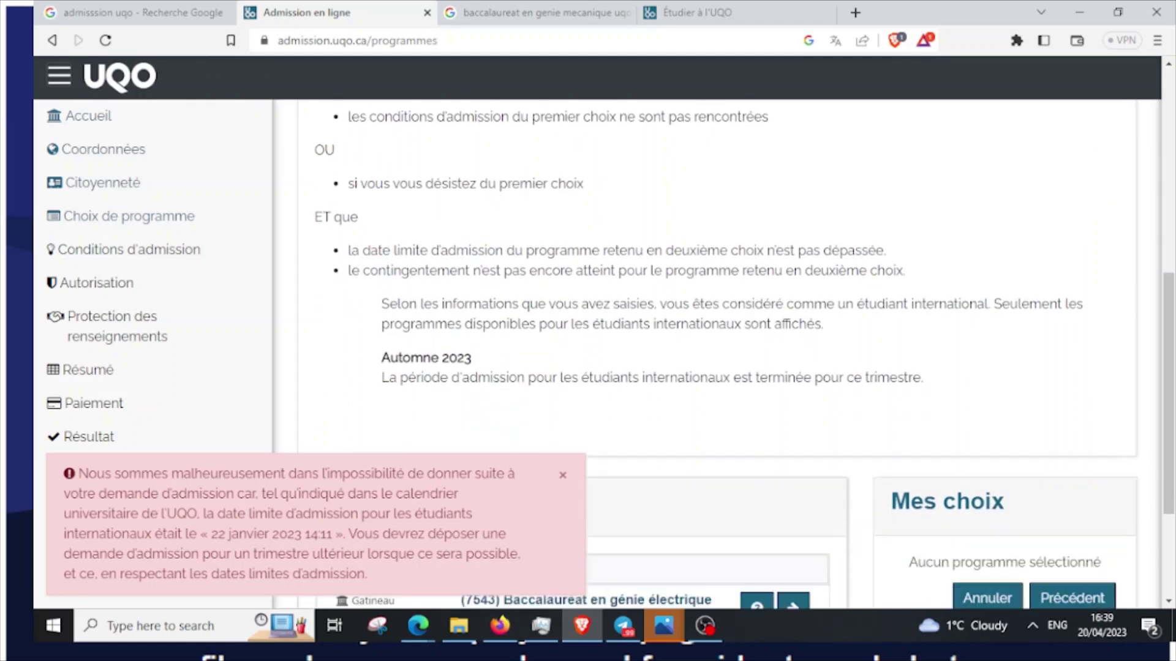
scroll(716, 355, up, 4)
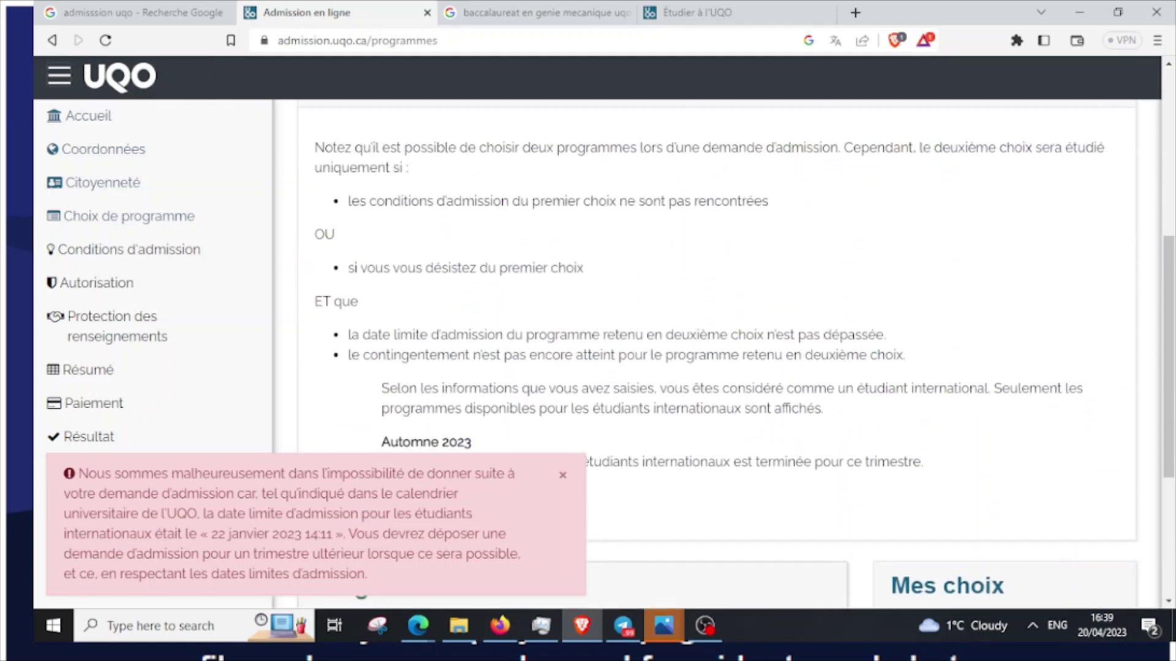
scroll(716, 355, down, 4)
scroll(716, 355, down, 1)
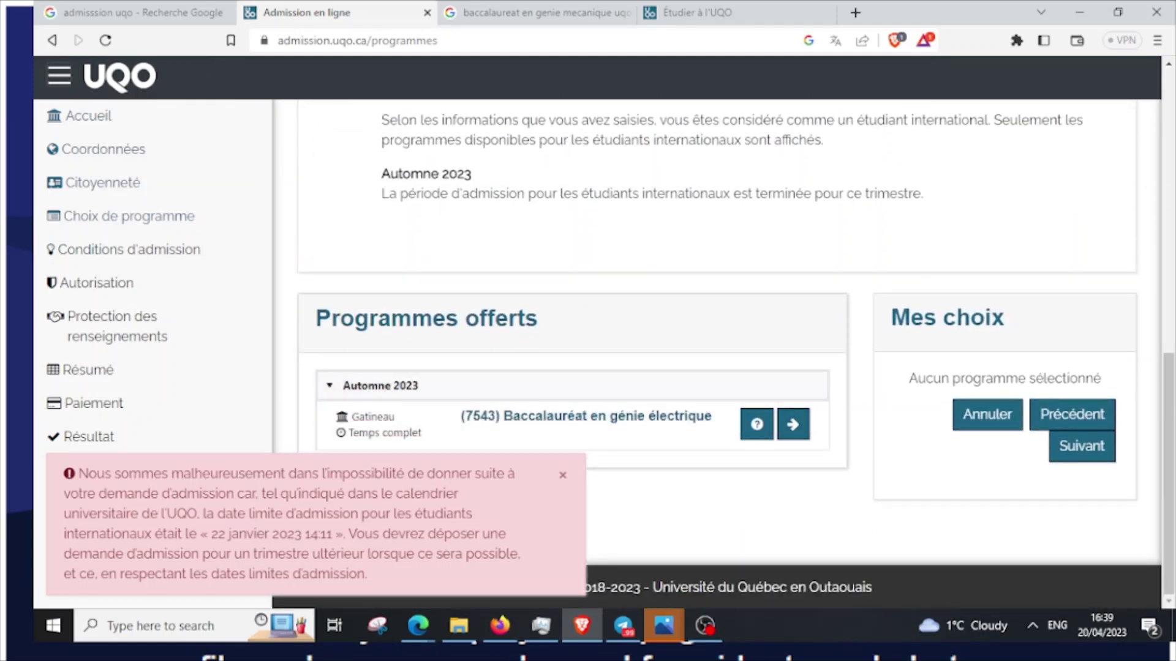
scroll(716, 355, up, 10)
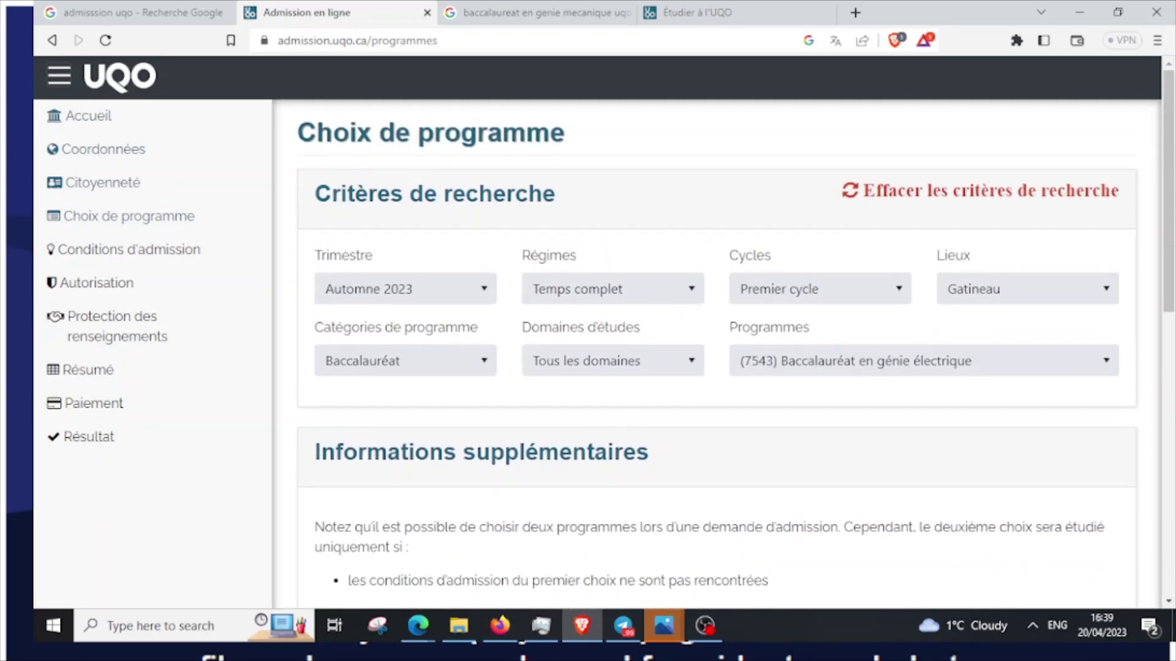
scroll(716, 355, down, 6)
scroll(717, 355, down, 2)
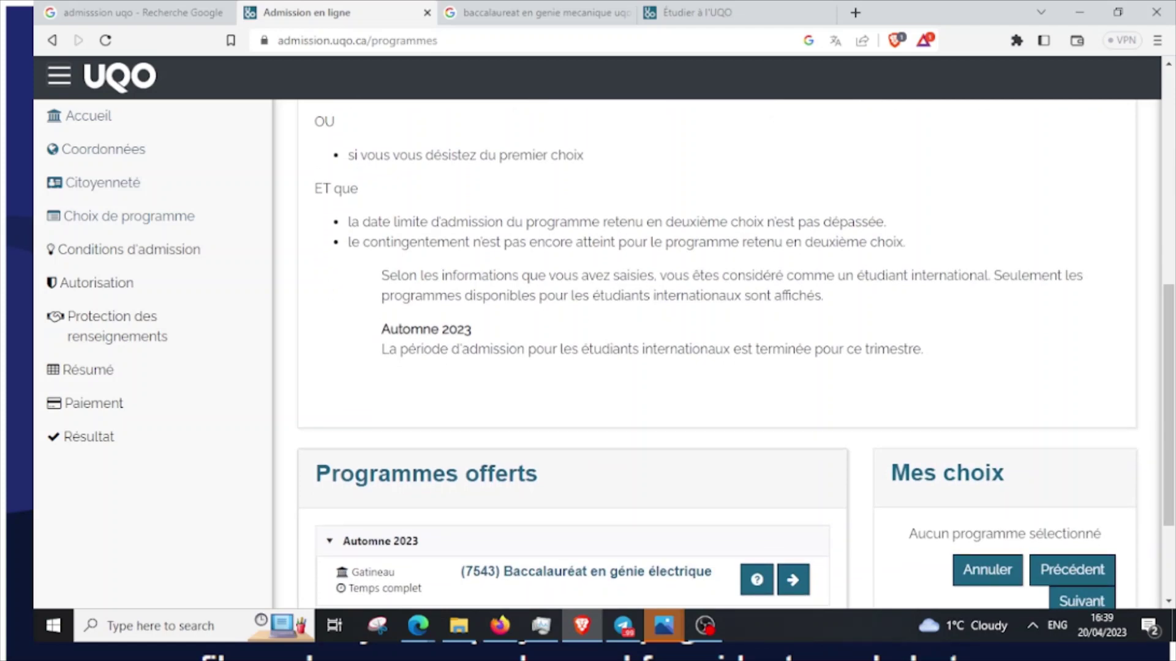
scroll(716, 355, up, 1)
scroll(717, 355, down, 4)
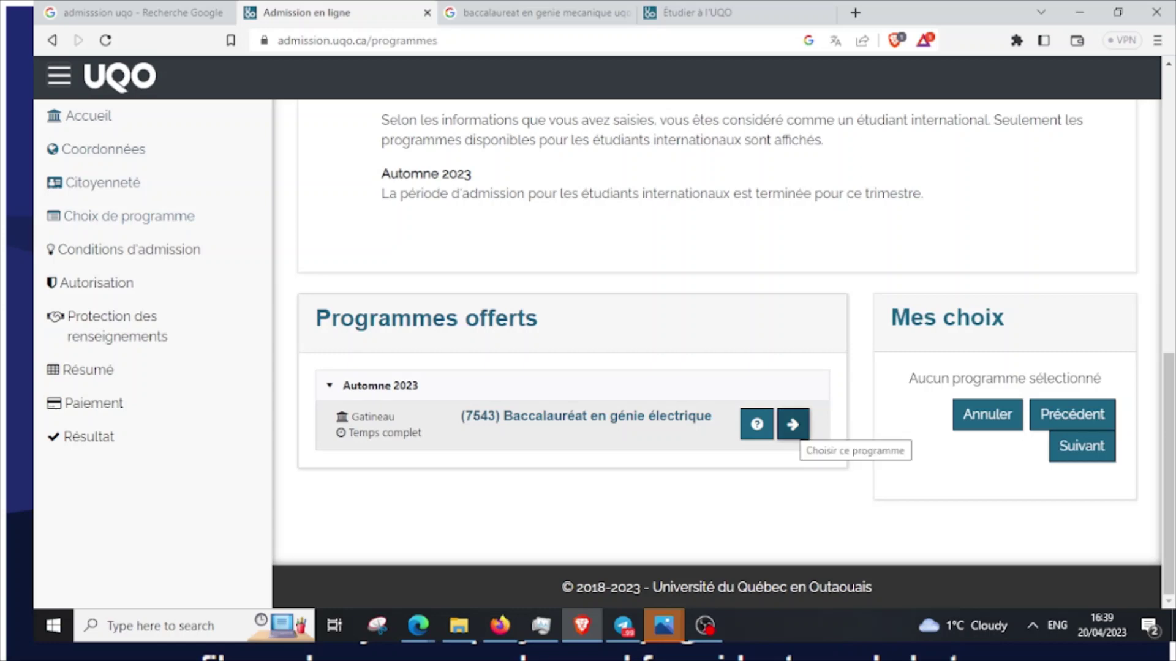
scroll(716, 355, up, 10)
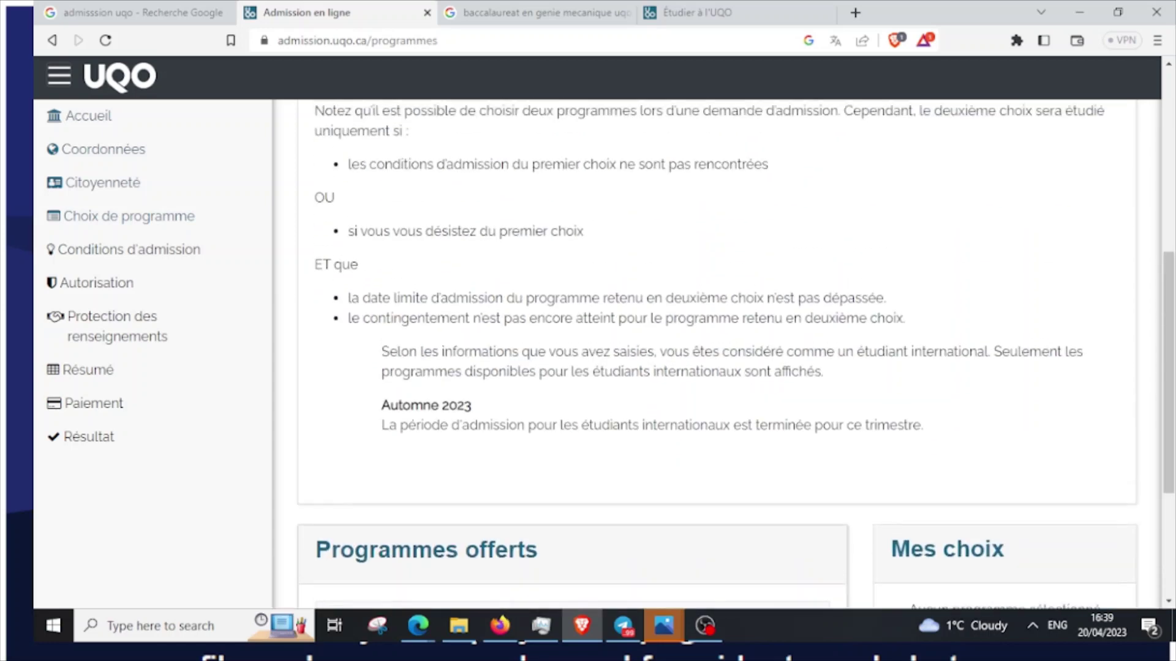
scroll(716, 355, down, 10)
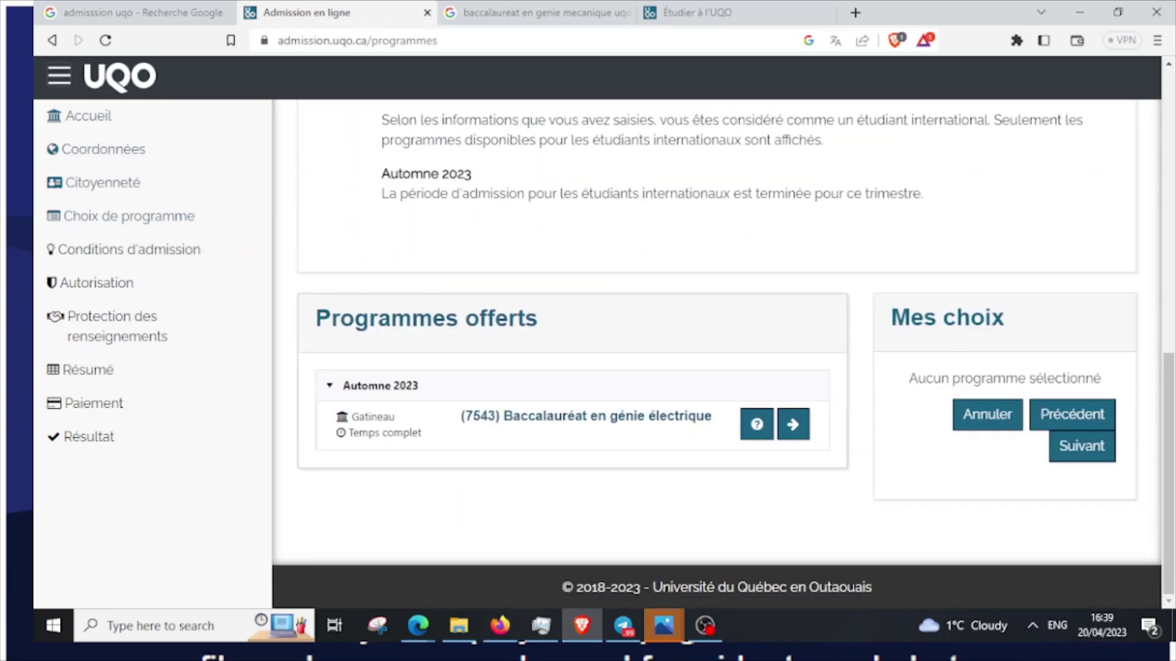
scroll(716, 355, up, 6)
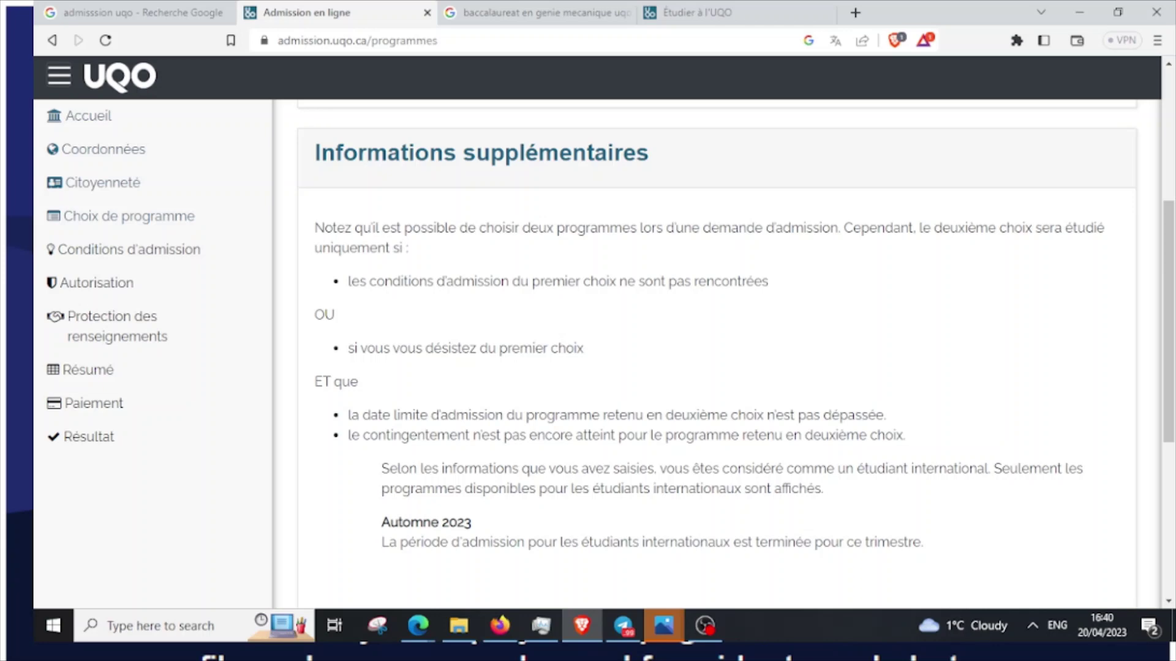
scroll(717, 335, up, 5)
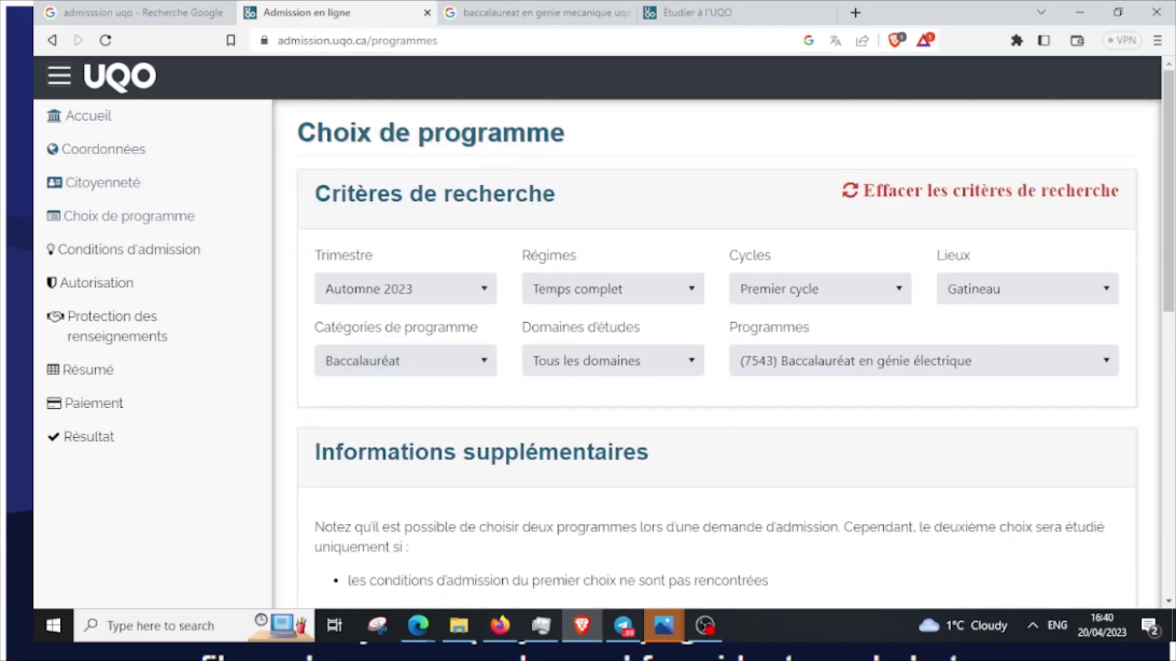
triple_click(158, 251)
click(168, 268)
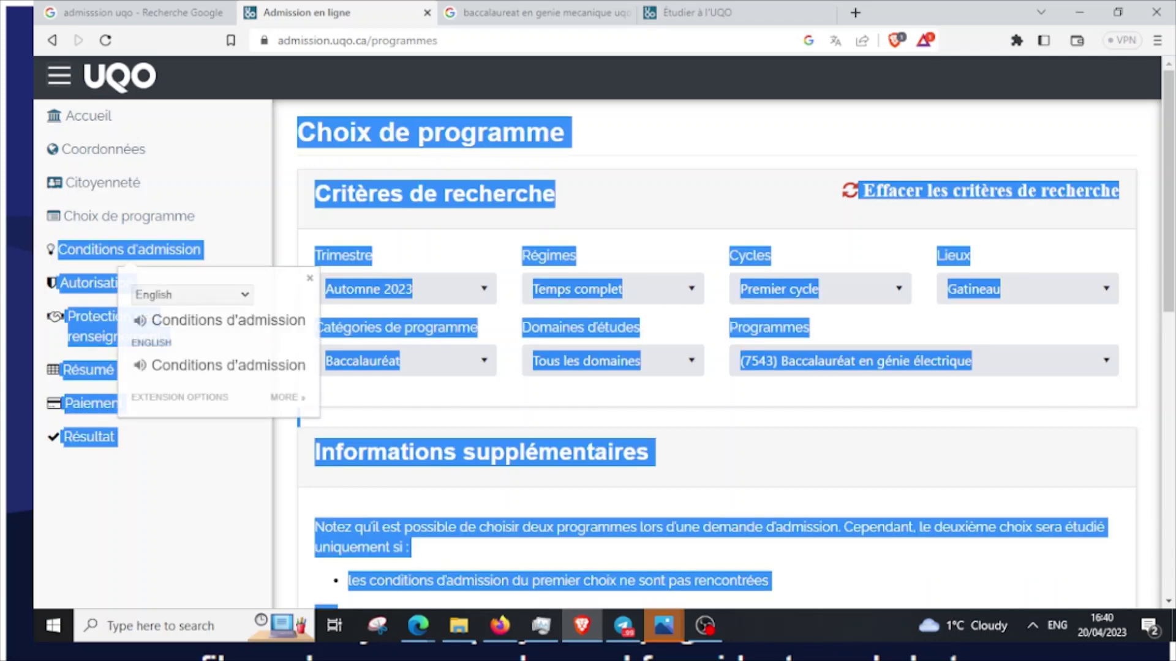
click(190, 490)
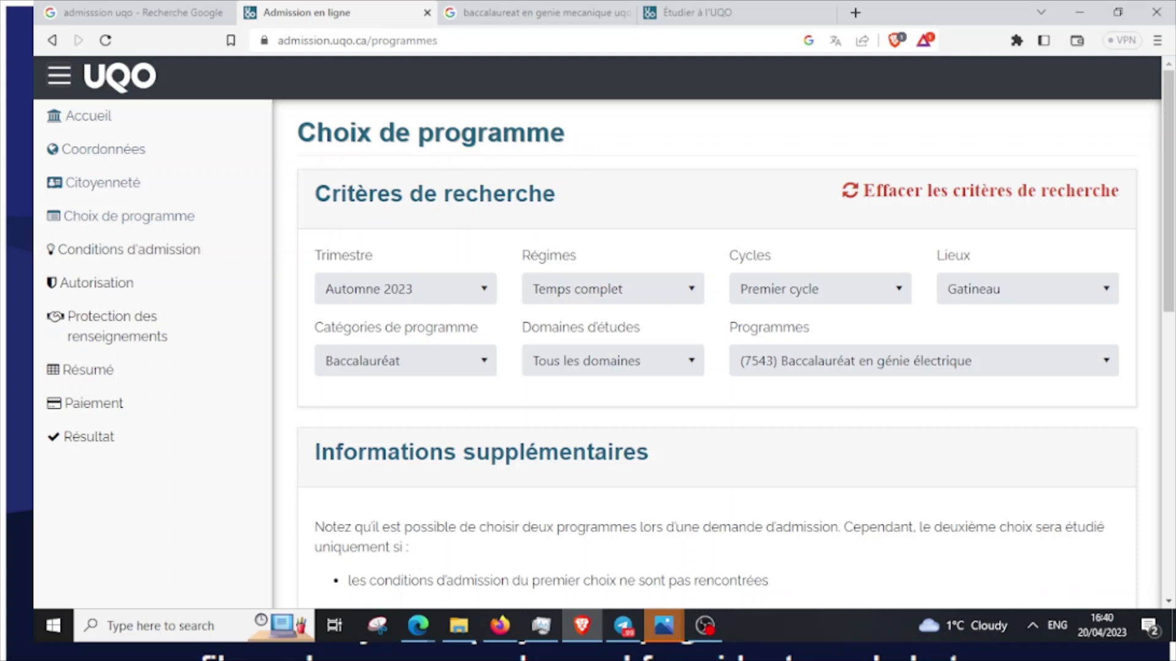
Blank the Trimestre, then re-pick Automne 2023, clearing campus, category and programme
click(405, 289)
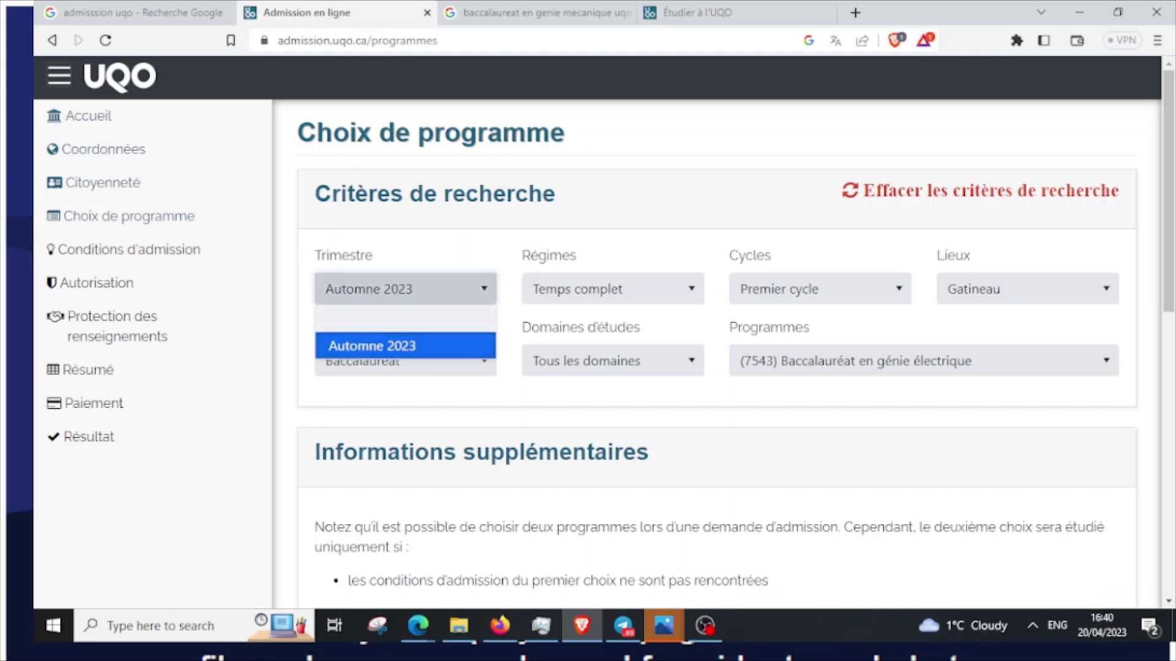
click(406, 317)
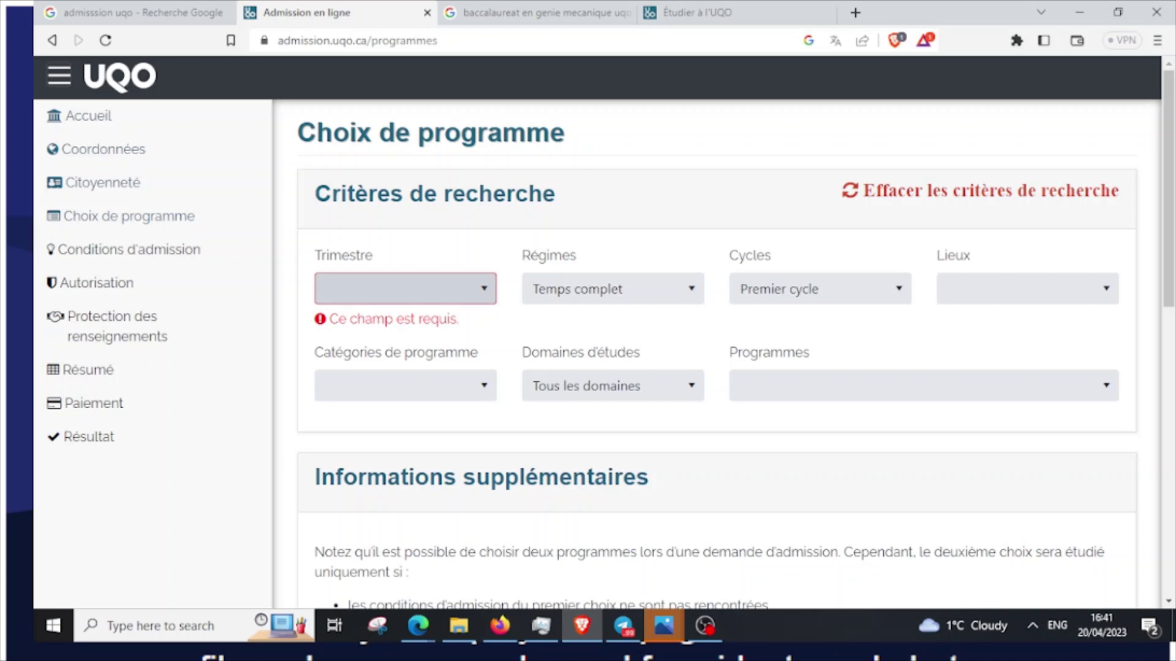
click(406, 289)
click(405, 343)
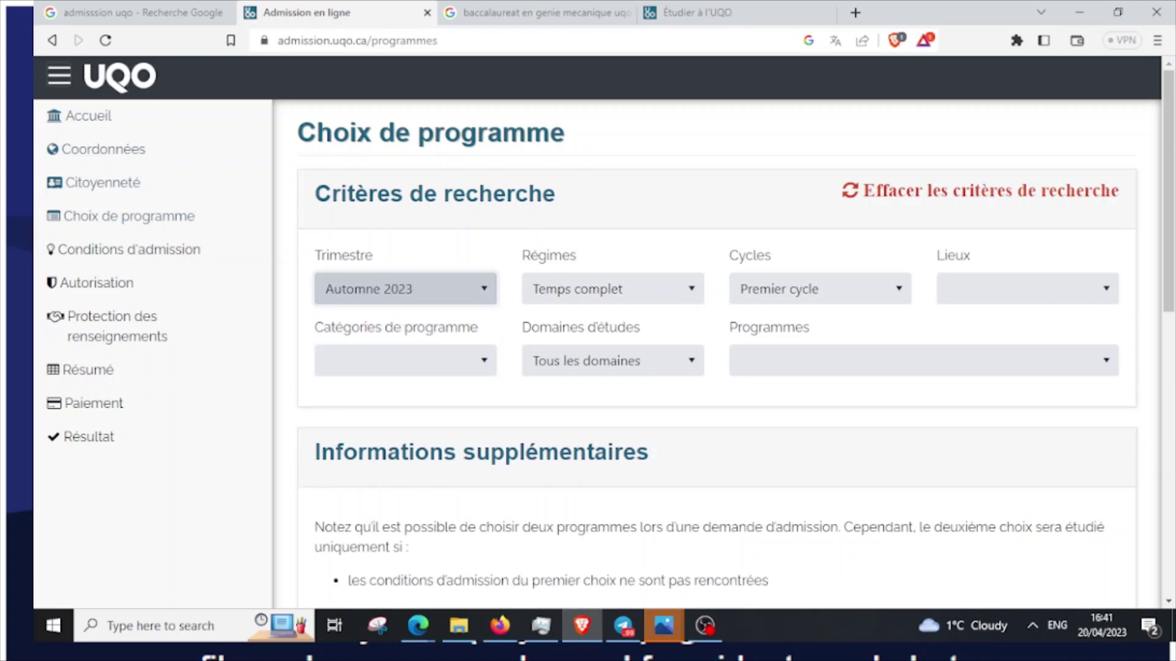